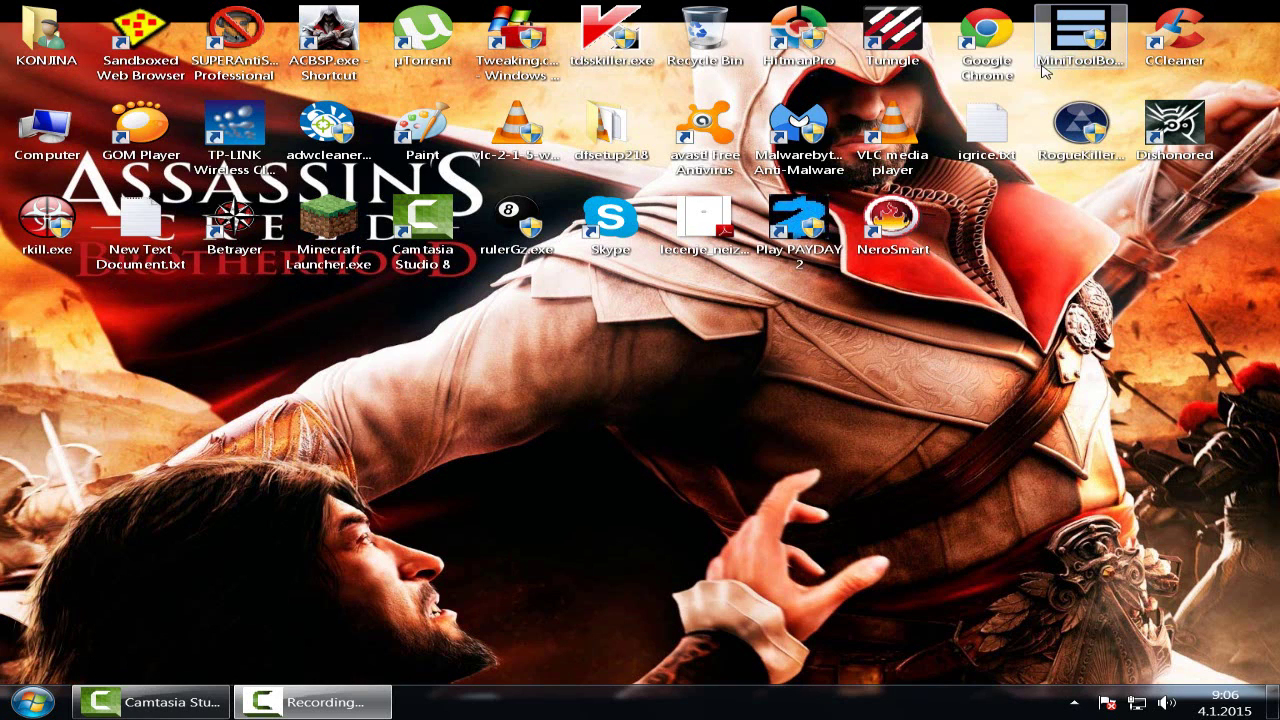
Step: Open Google Chrome, dismiss the default-browser notice, search Google for "kickassto" and open the kickass torrent site from the results
{"action": "double_click", "coordinate": [989, 42]}
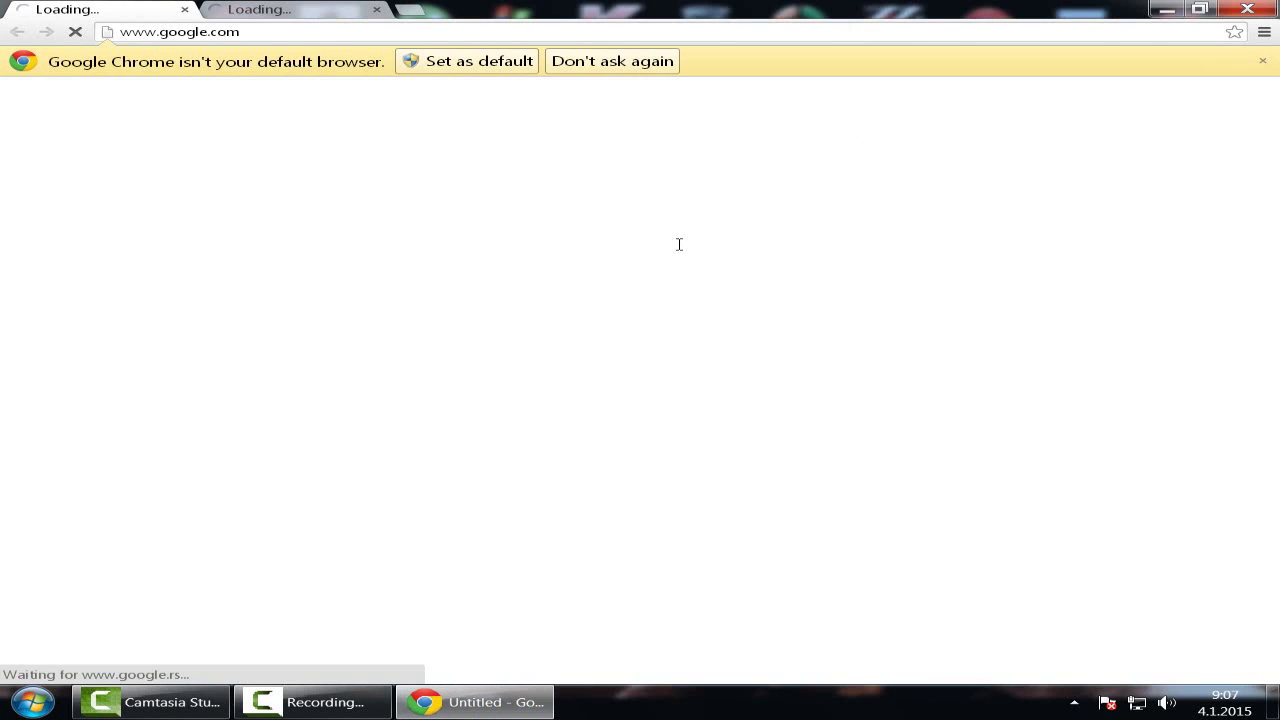
{"action": "left_click", "coordinate": [1263, 63]}
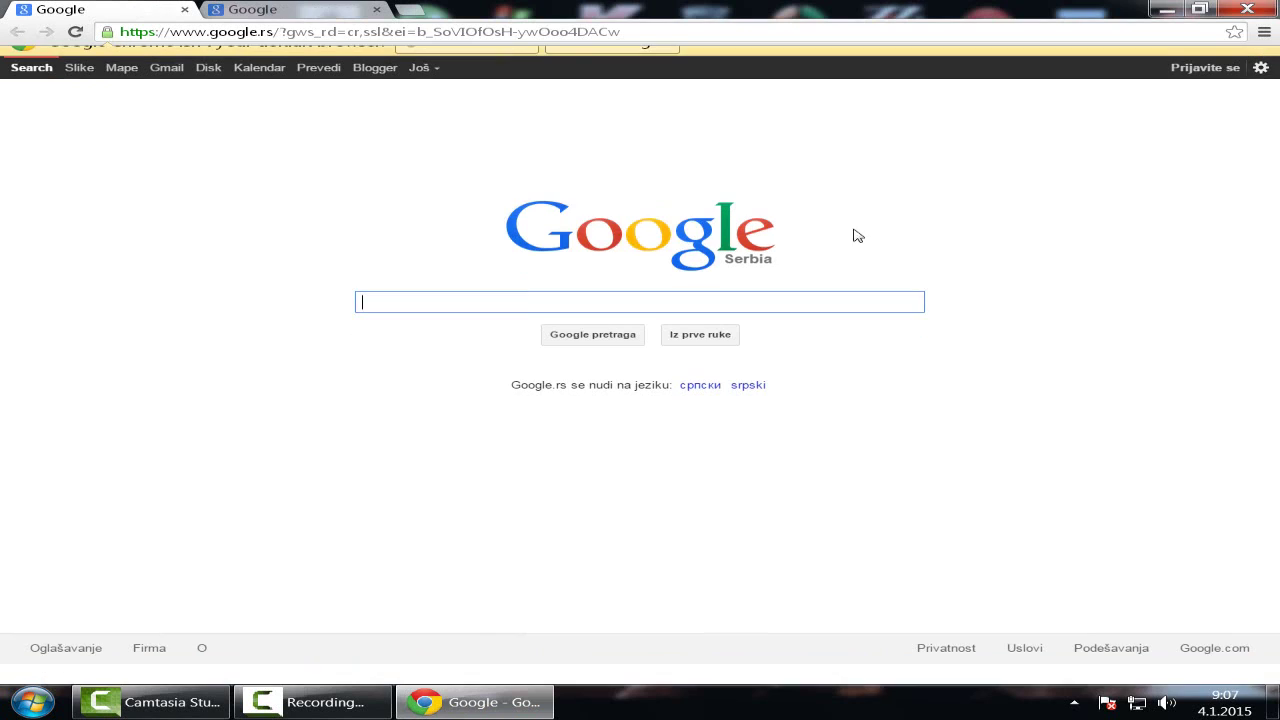
{"action": "left_click", "coordinate": [553, 291]}
{"action": "type", "text": "kickassto"}
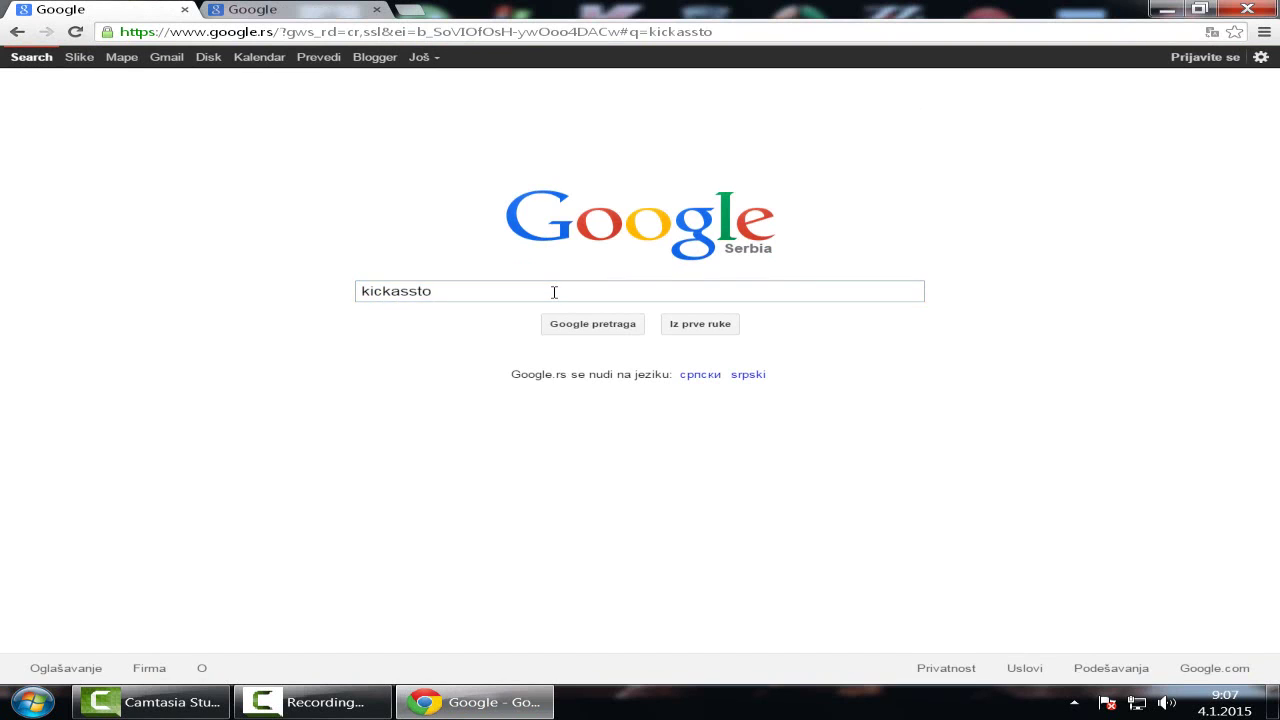
{"action": "key", "text": "Return"}
{"action": "left_click", "coordinate": [300, 200]}
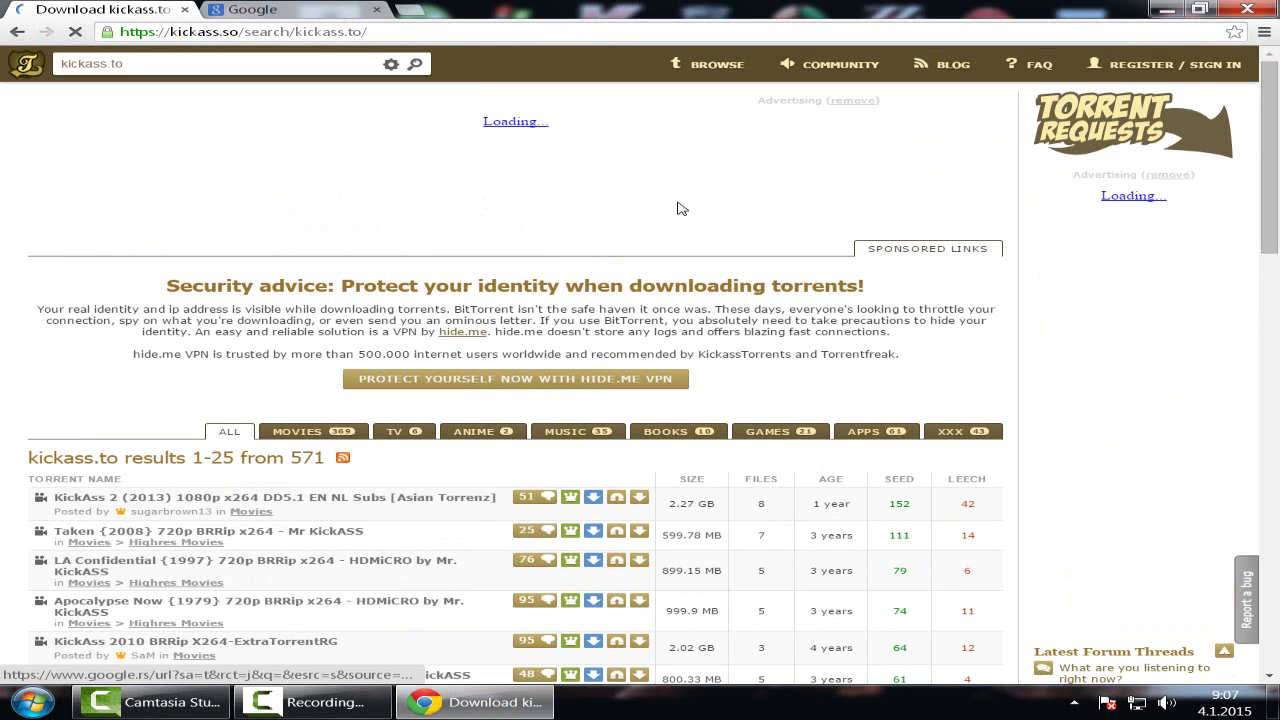
Step: Show the games category on the torrent site, and search the site for "sleeping dogs"
{"action": "left_click", "coordinate": [757, 438]}
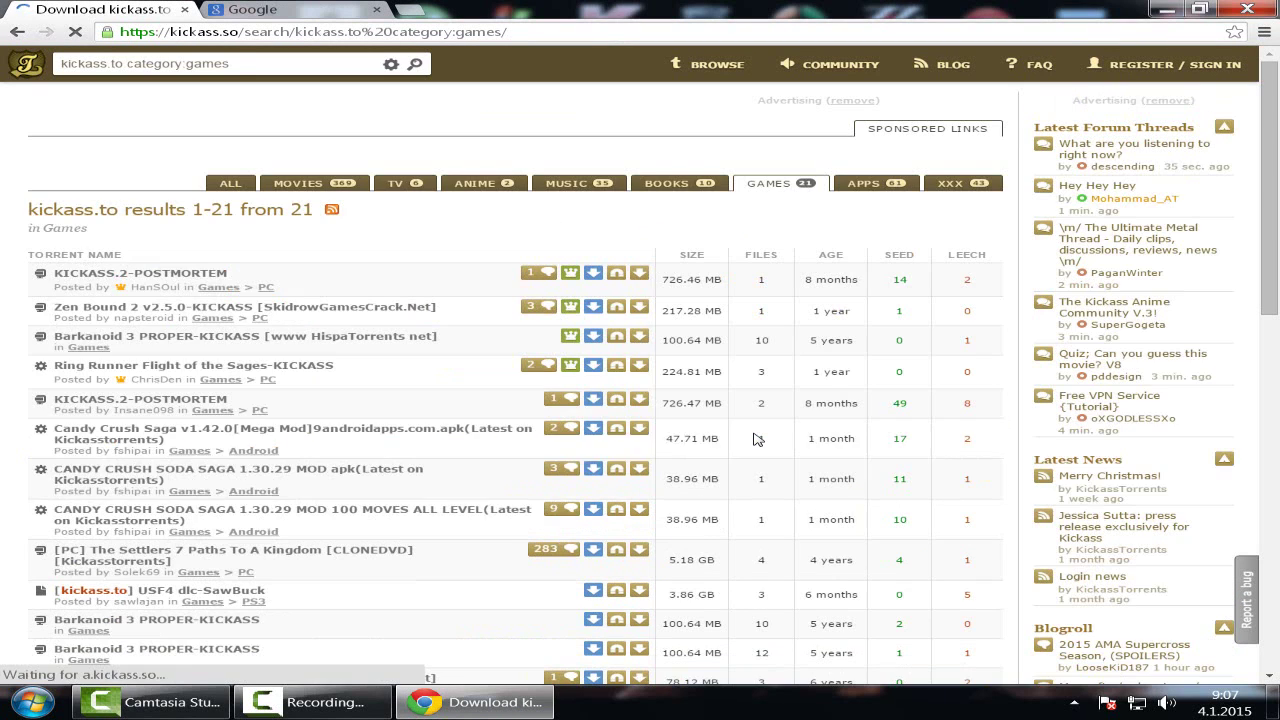
{"action": "triple_click", "coordinate": [250, 67]}
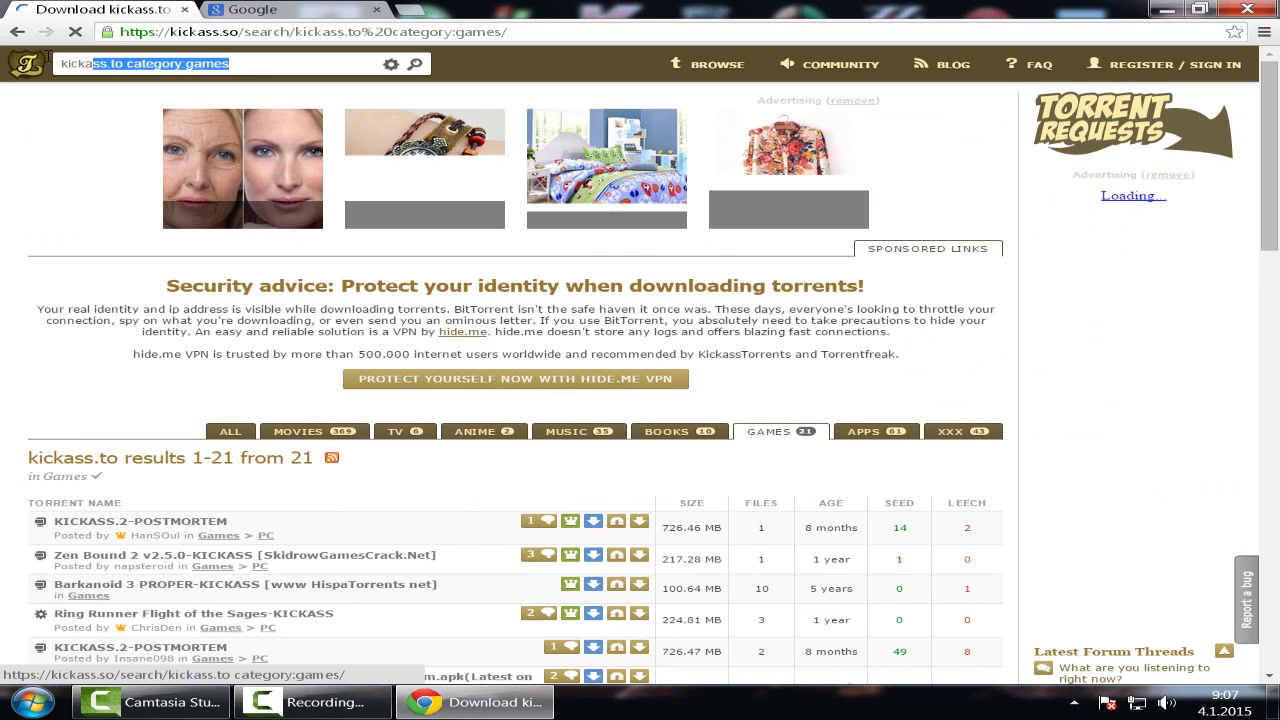
{"action": "key", "text": "BackSpace"}
{"action": "type", "text": "s"}
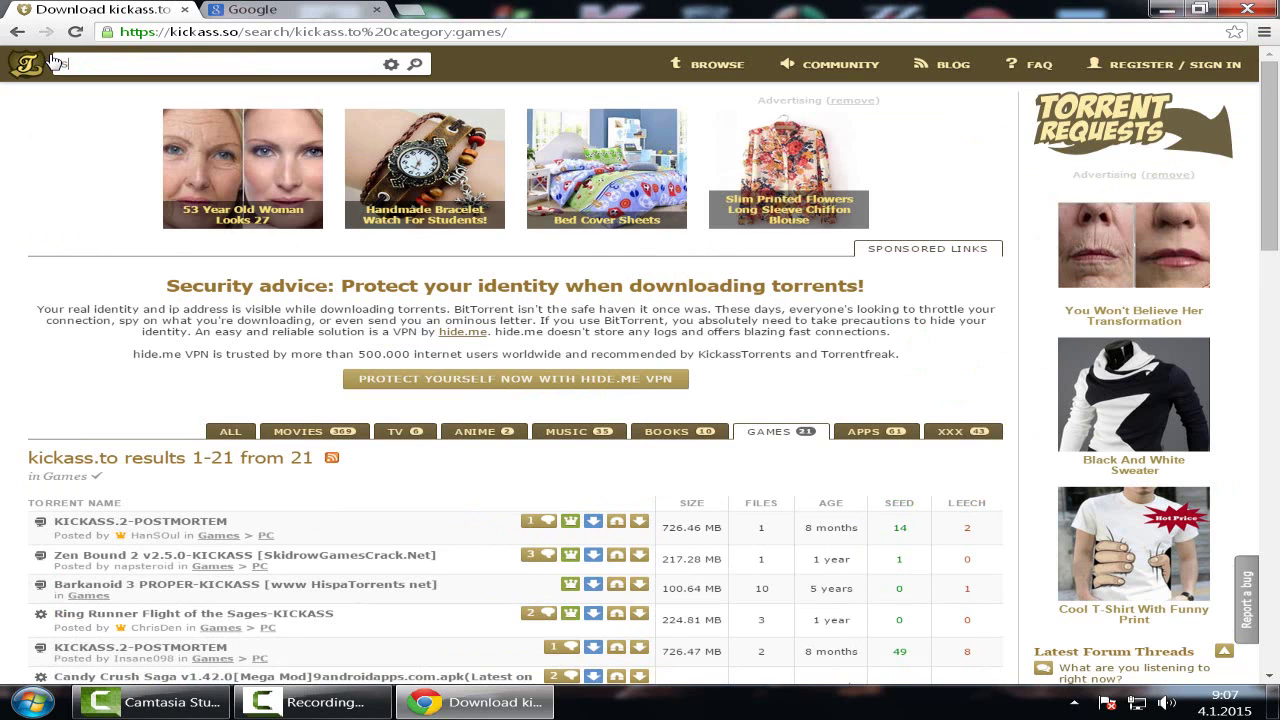
{"action": "type", "text": "lee"}
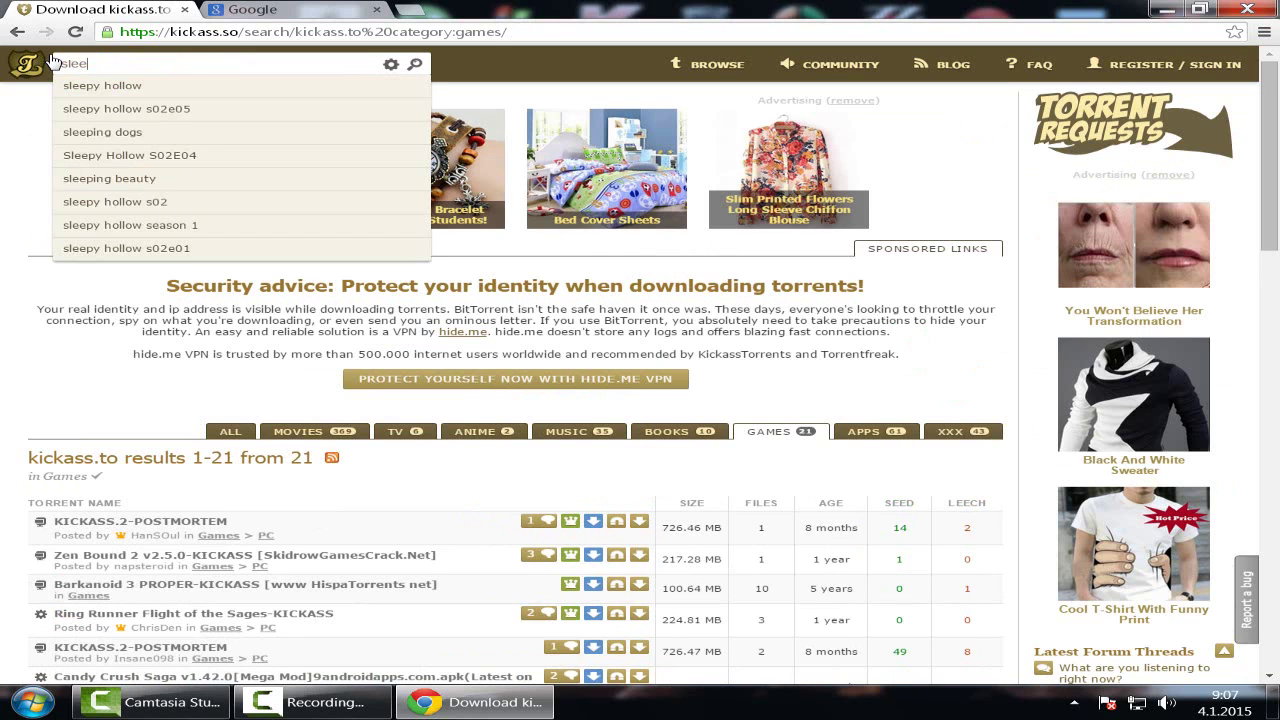
{"action": "type", "text": "ping"}
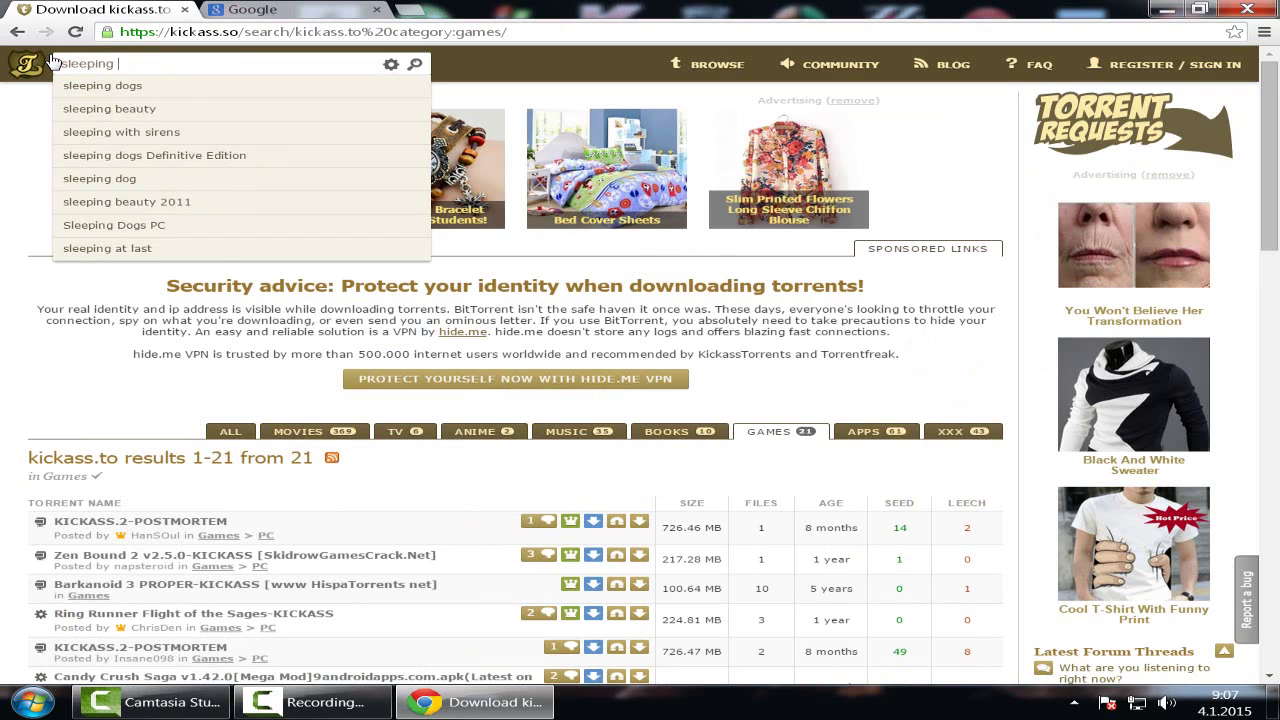
{"action": "left_click", "coordinate": [139, 88]}
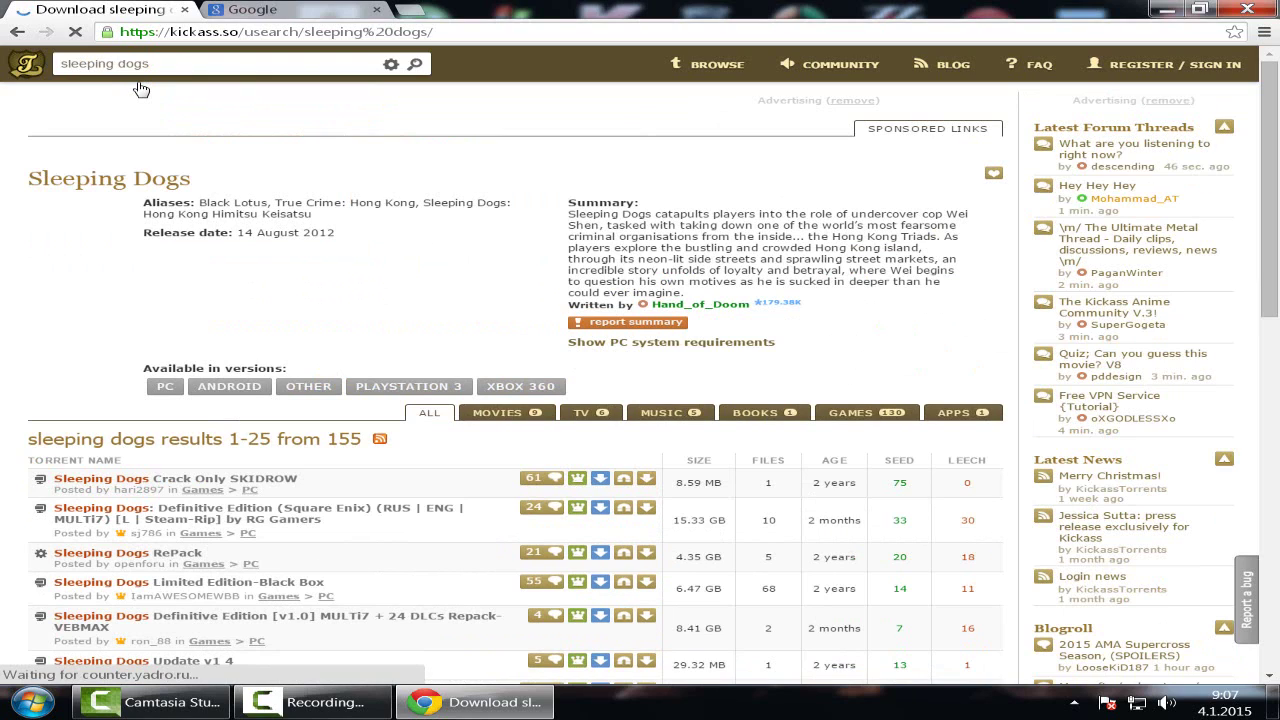
Step: Launch the magnet link of "Sleeping Dogs Limited Edition-Black Box" in µTorrent and add the torrent with D:\download\ as save folder
{"action": "scroll", "coordinate": [212, 255], "scroll_direction": "down", "scroll_amount": 3}
{"action": "scroll", "coordinate": [212, 255], "scroll_direction": "down", "scroll_amount": 3}
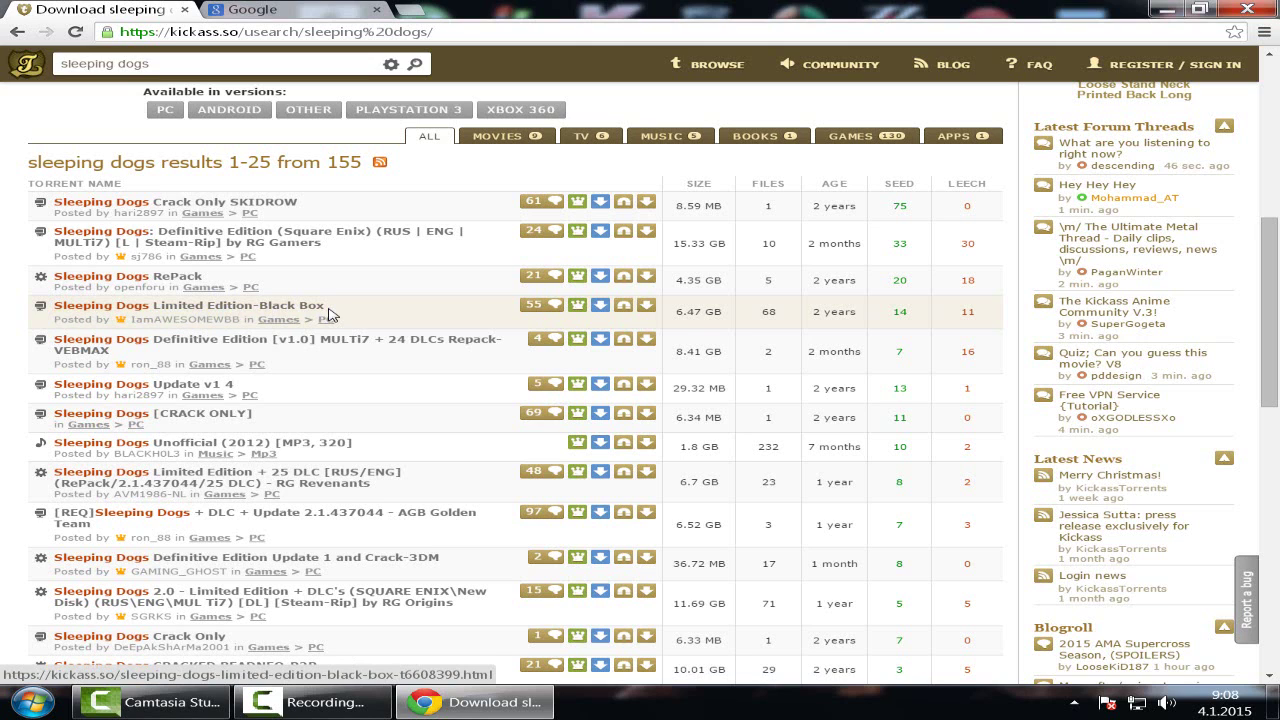
{"action": "left_click", "coordinate": [629, 313]}
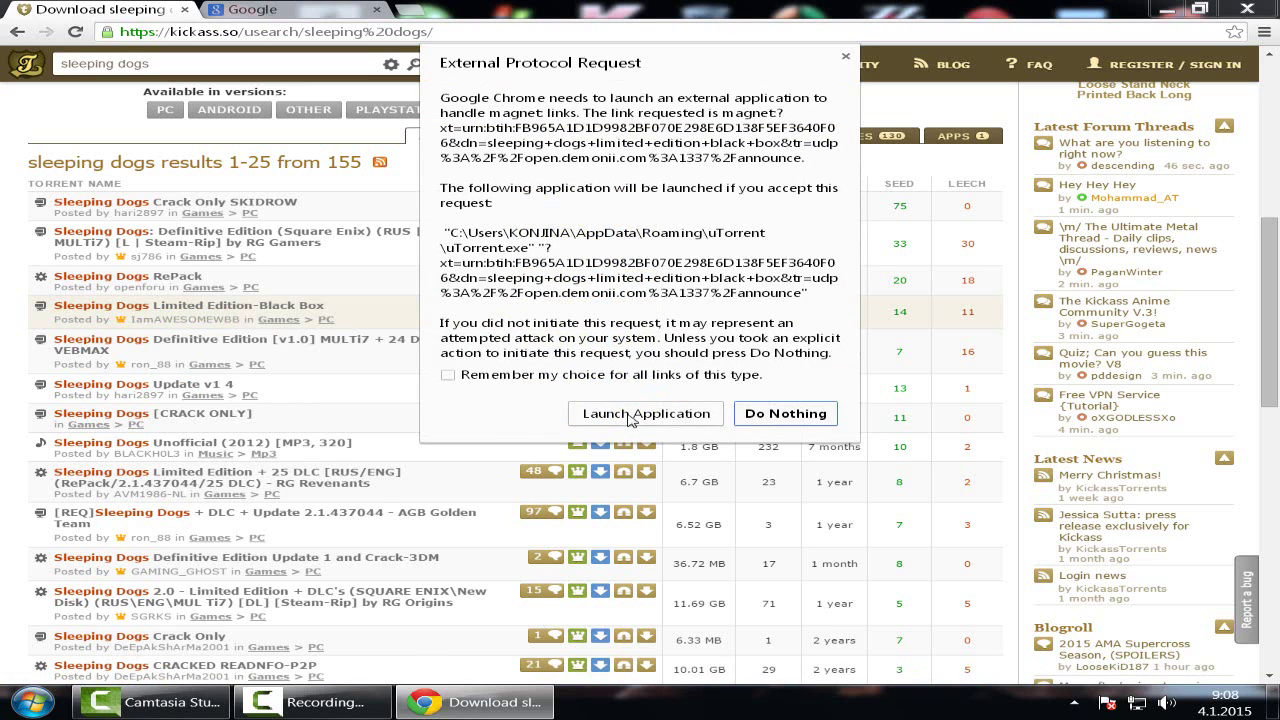
{"action": "left_click", "coordinate": [628, 418]}
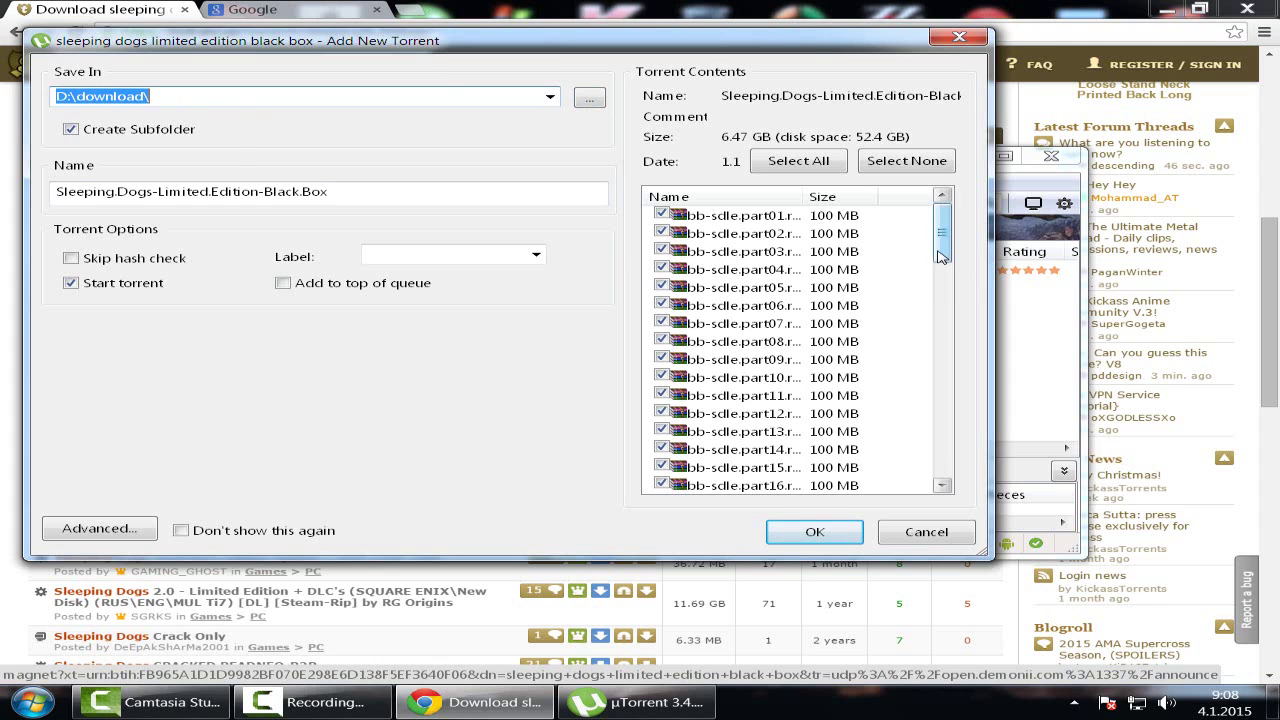
{"action": "mouse_move", "coordinate": [940, 256]}
{"action": "left_mouse_down"}
{"action": "mouse_move", "coordinate": [950, 458]}
{"action": "mouse_move", "coordinate": [952, 234]}
{"action": "mouse_move", "coordinate": [962, 513]}
{"action": "mouse_move", "coordinate": [963, 317]}
{"action": "mouse_move", "coordinate": [945, 240]}
{"action": "left_mouse_up"}
{"action": "left_click", "coordinate": [812, 535]}
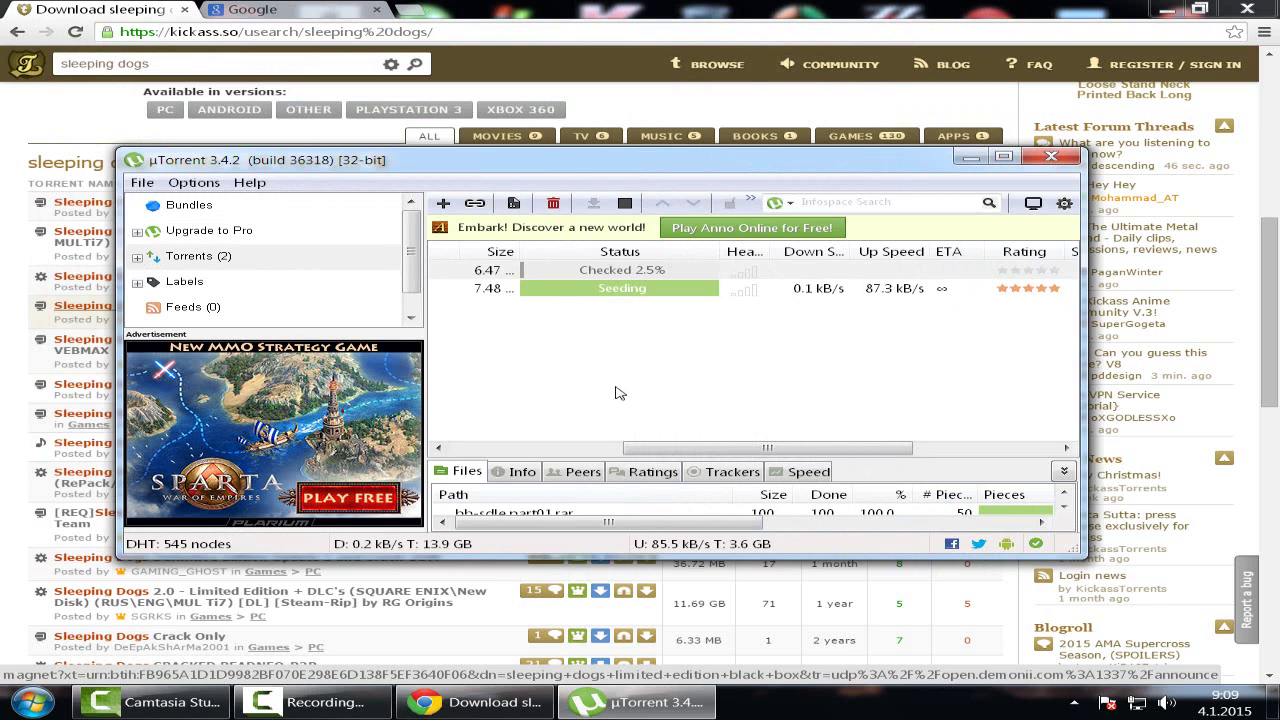
Step: Review the name, status and remaining columns of the torrent list, and close µTorrent and Chrome
{"action": "left_click_drag", "start_coordinate": [709, 448], "coordinate": [520, 447]}
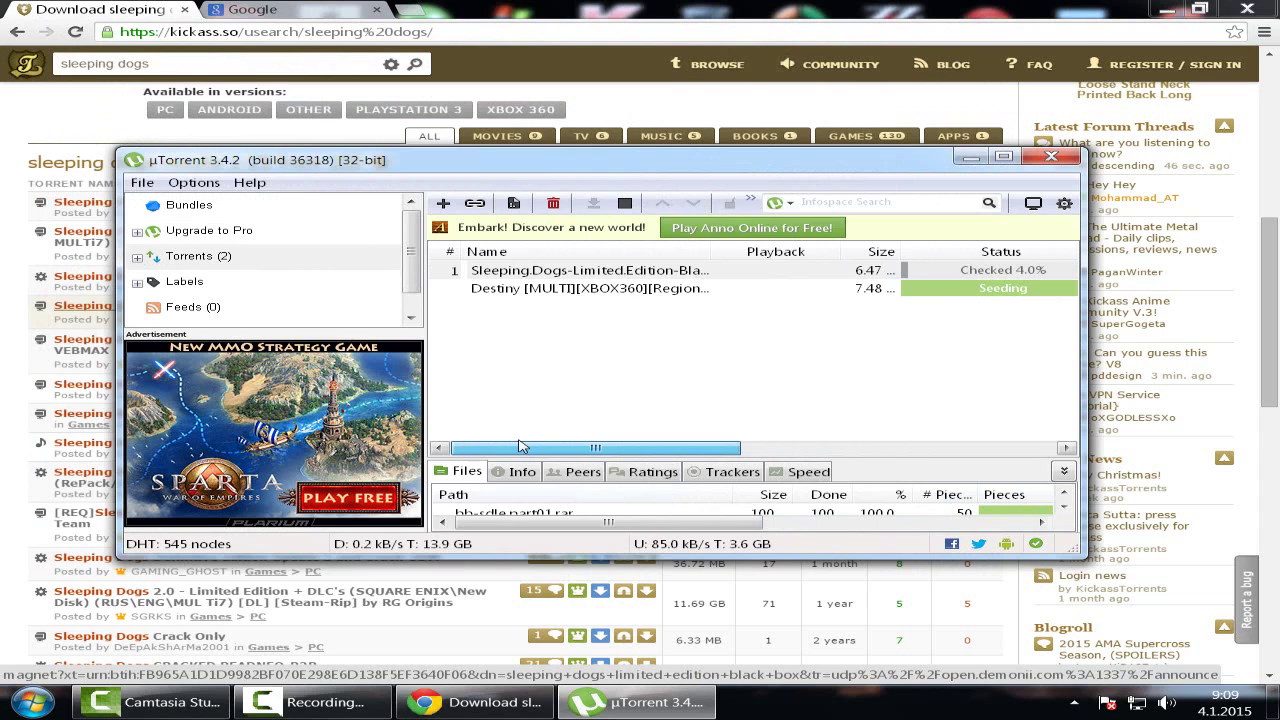
{"action": "mouse_move", "coordinate": [520, 447]}
{"action": "left_mouse_down"}
{"action": "mouse_move", "coordinate": [800, 448]}
{"action": "mouse_move", "coordinate": [489, 452]}
{"action": "mouse_move", "coordinate": [848, 452]}
{"action": "left_mouse_up"}
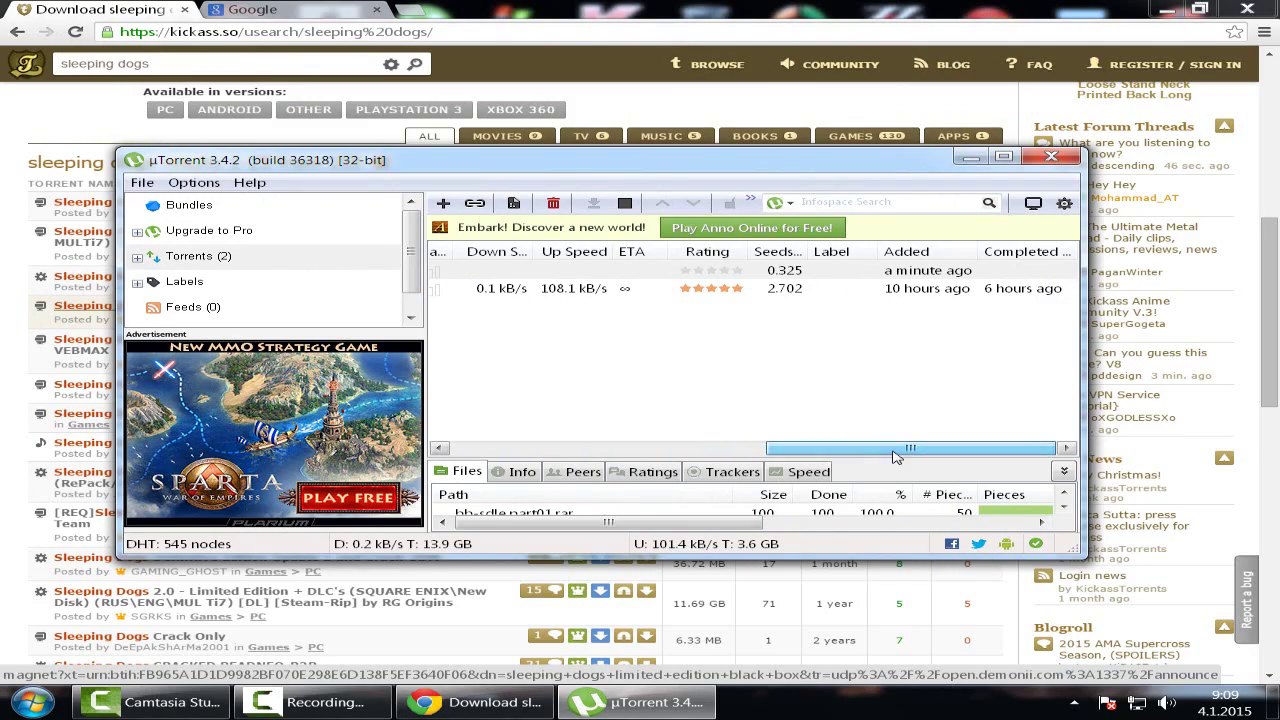
{"action": "left_click", "coordinate": [1051, 157]}
{"action": "left_click", "coordinate": [1262, 10]}
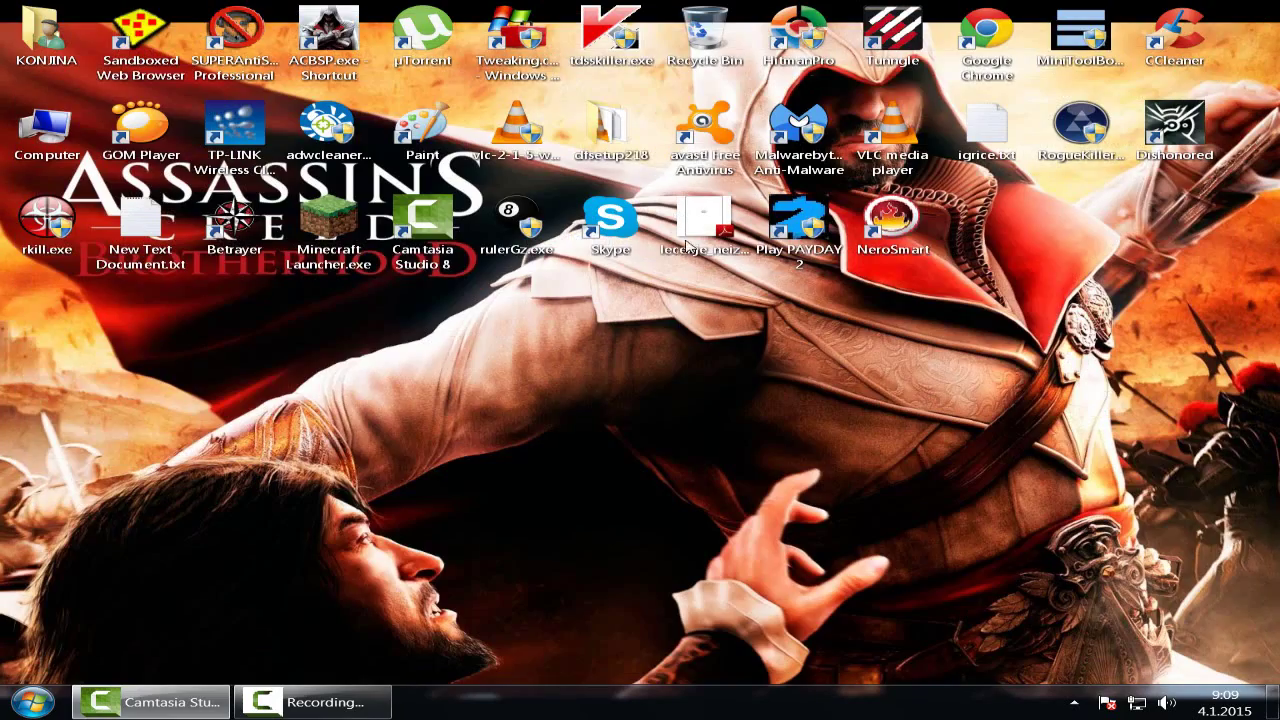
Step: Open the Sleeping.Dogs-Limited.Edition-Black.Box folder in D:\download and view the available extraction commands for bb-sdle.part01.rar
{"action": "double_click", "coordinate": [70, 143]}
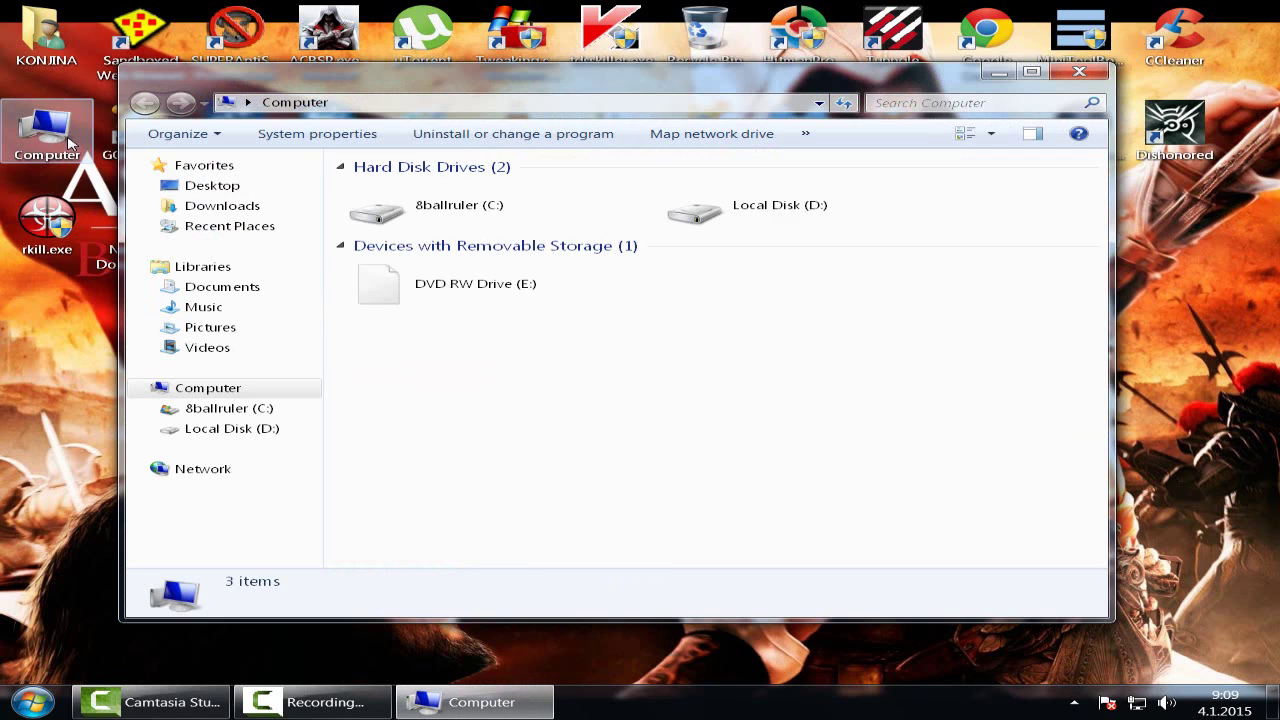
{"action": "double_click", "coordinate": [805, 219]}
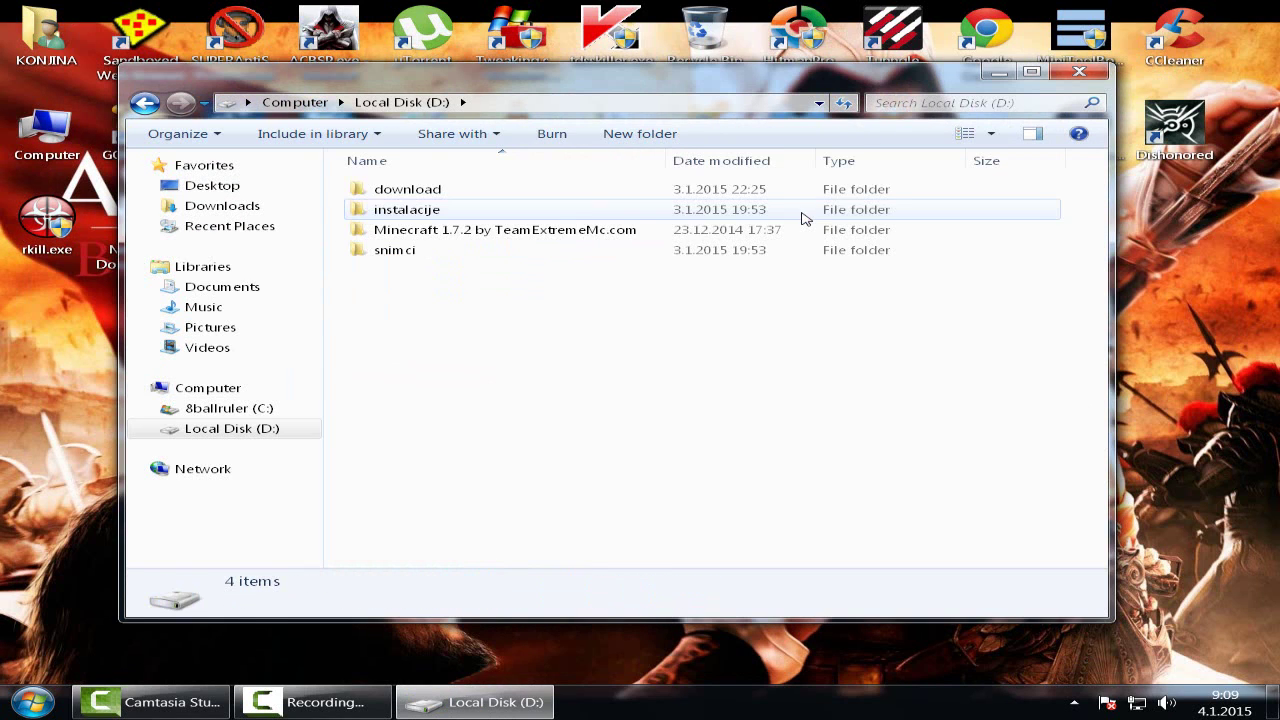
{"action": "left_click", "coordinate": [380, 193]}
{"action": "double_click", "coordinate": [380, 193]}
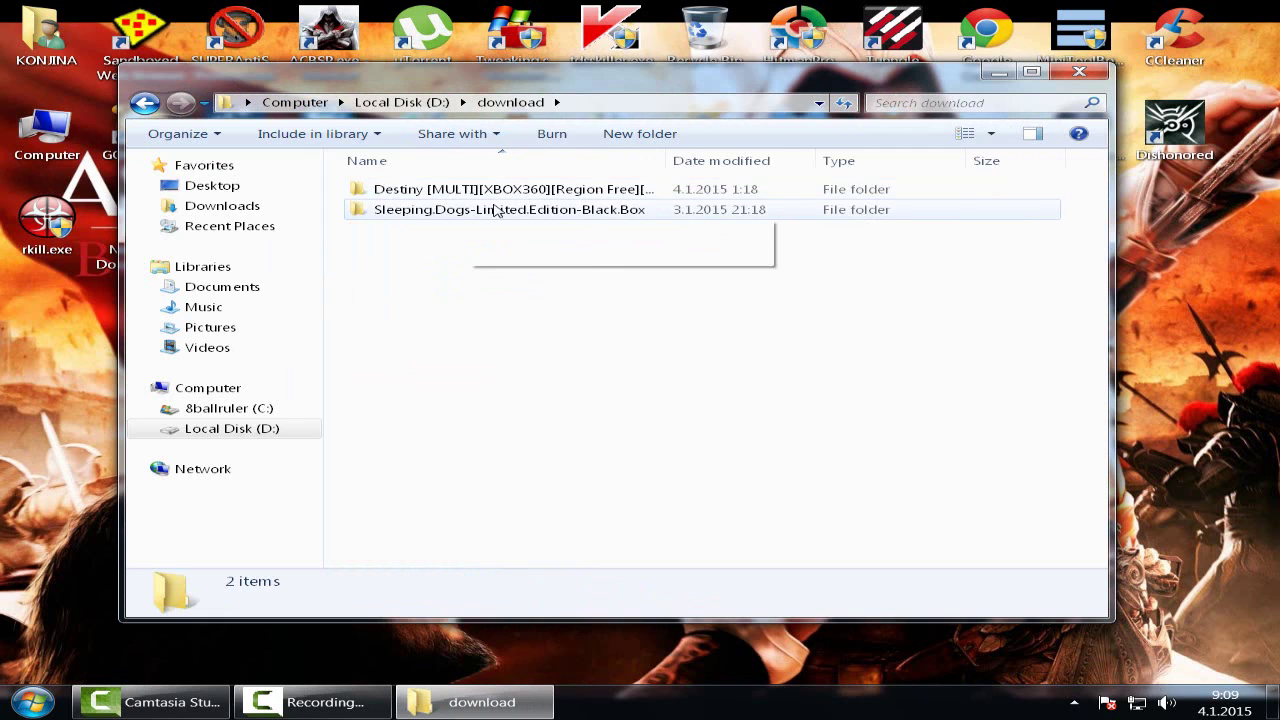
{"action": "left_click", "coordinate": [400, 213]}
{"action": "double_click", "coordinate": [400, 213]}
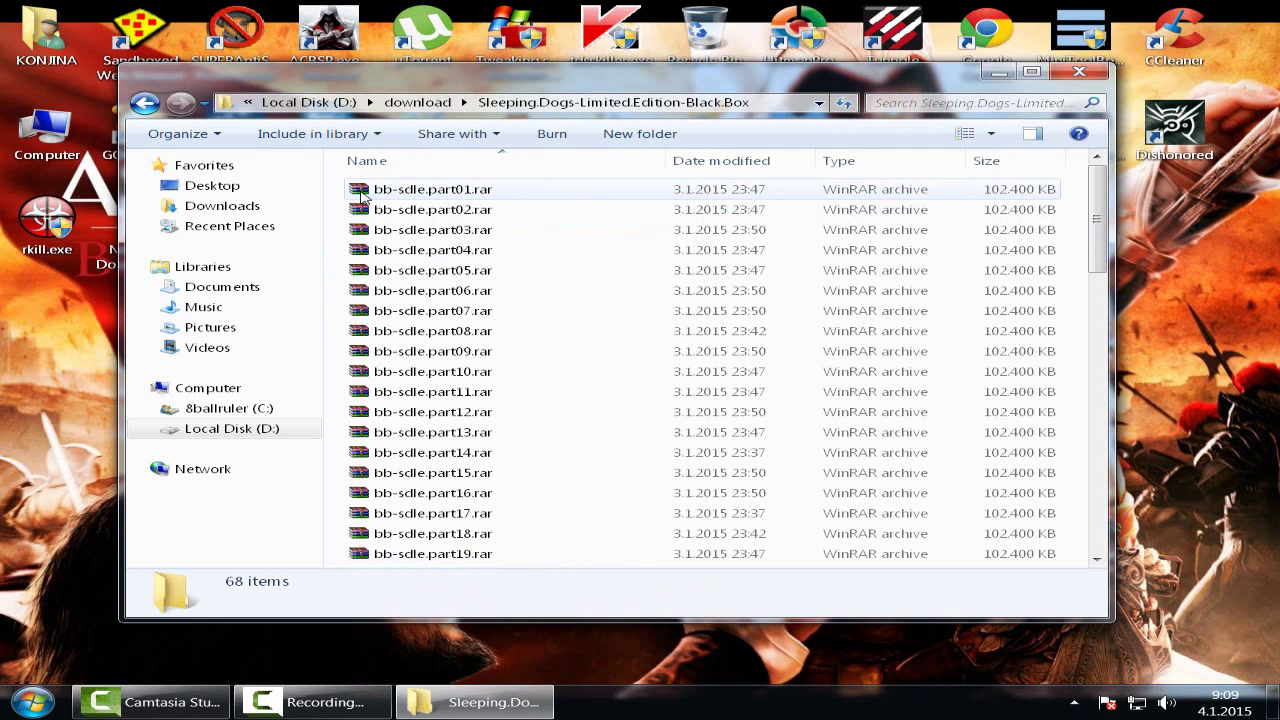
{"action": "right_click", "coordinate": [424, 197]}
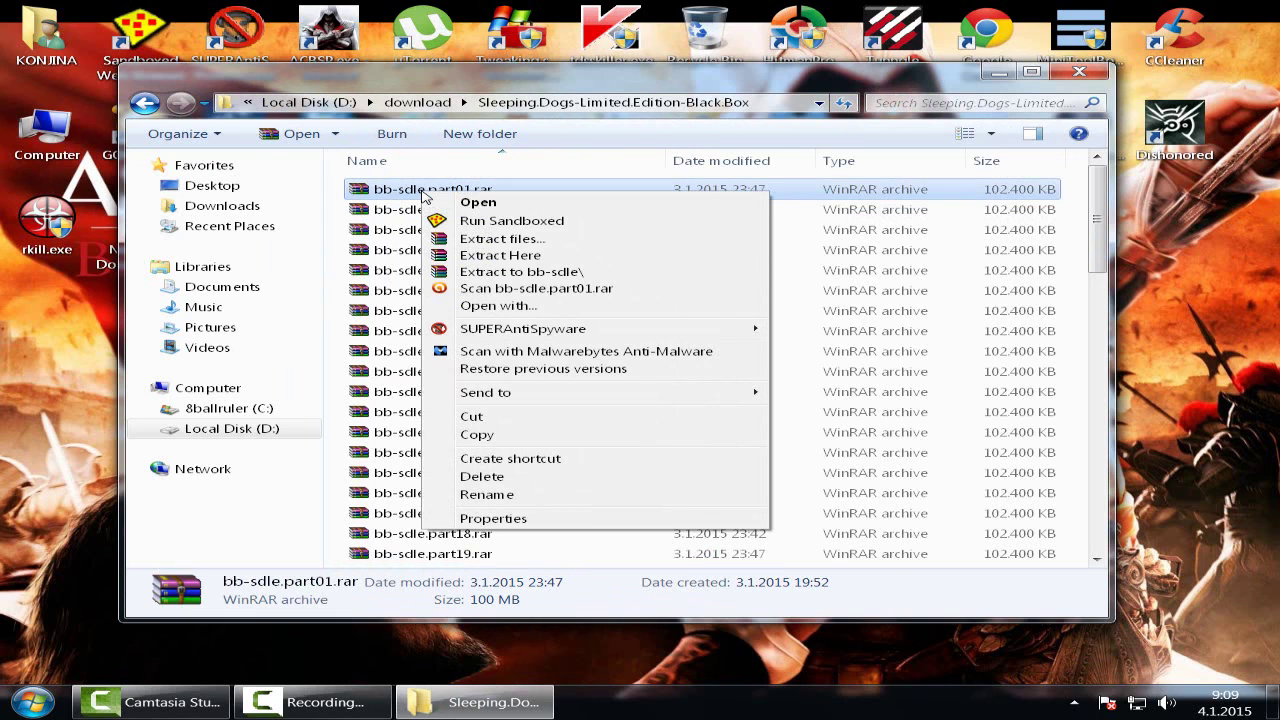
{"action": "left_click", "coordinate": [212, 185]}
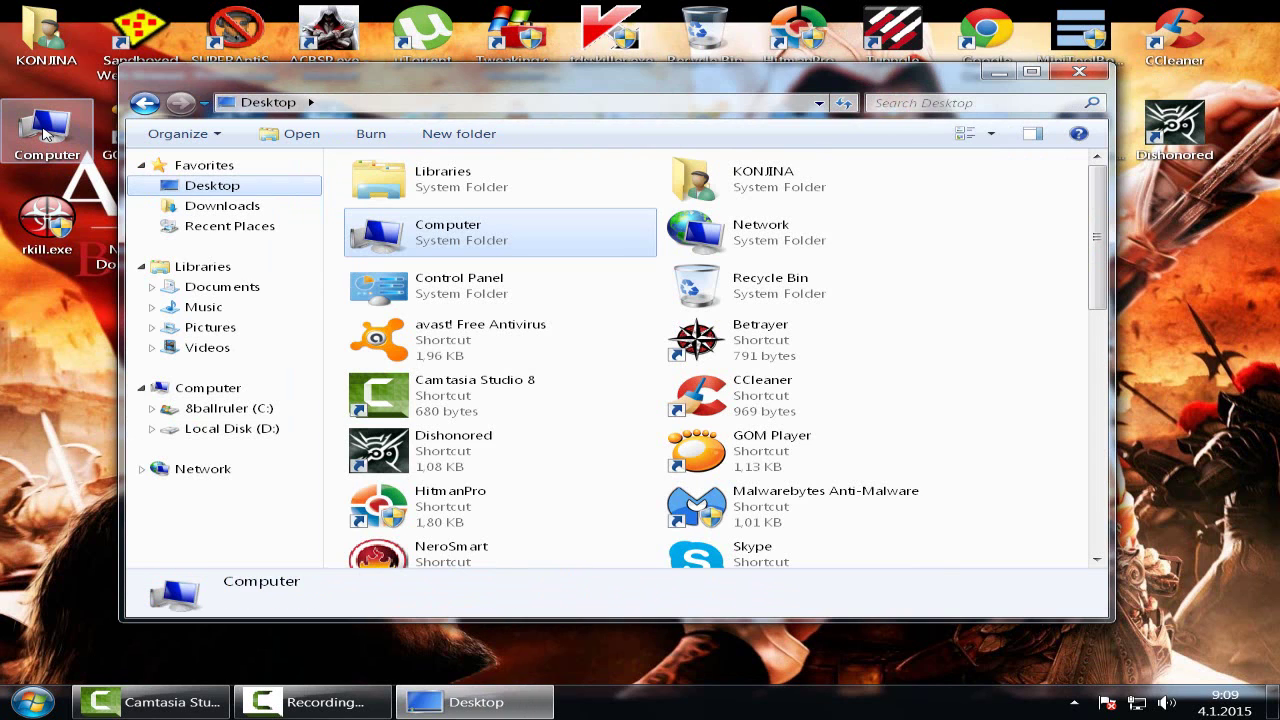
Step: Open Local Disk (D:) in a second Explorer window and create a folder named "raspak" there
{"action": "double_click", "coordinate": [45, 135]}
{"action": "double_click", "coordinate": [846, 246]}
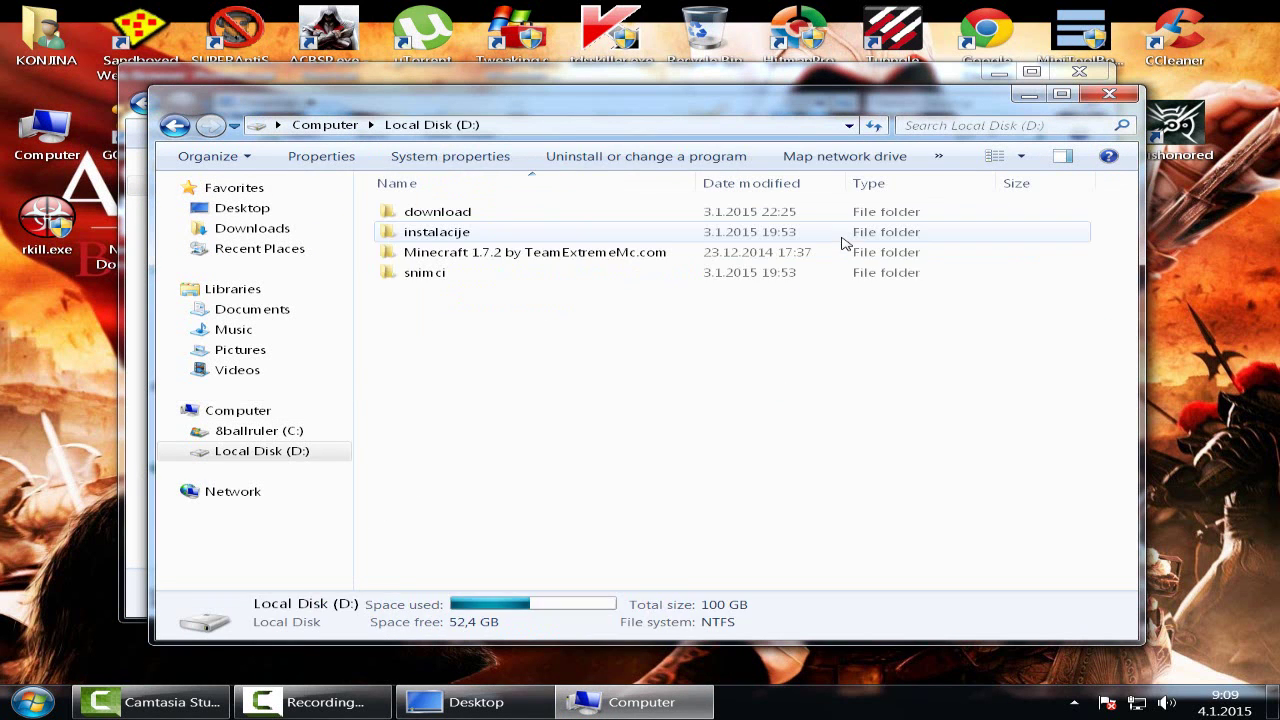
{"action": "right_click", "coordinate": [410, 302]}
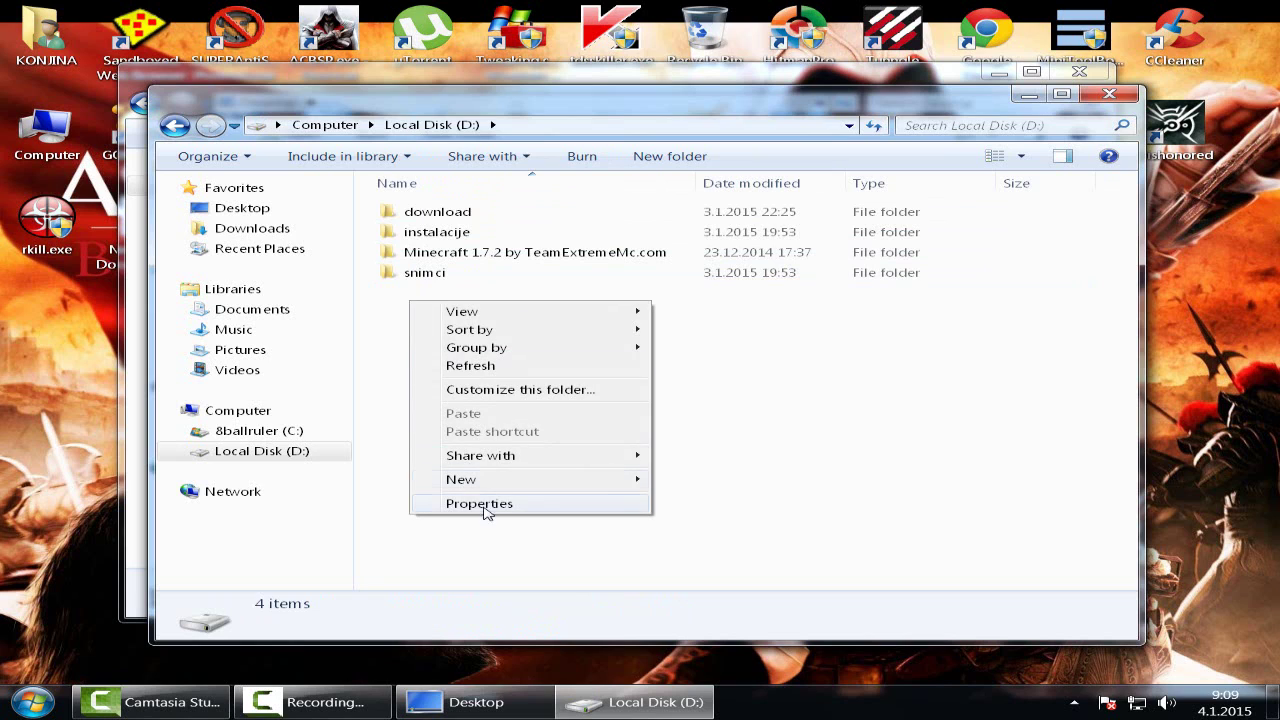
{"action": "mouse_move", "coordinate": [610, 480]}
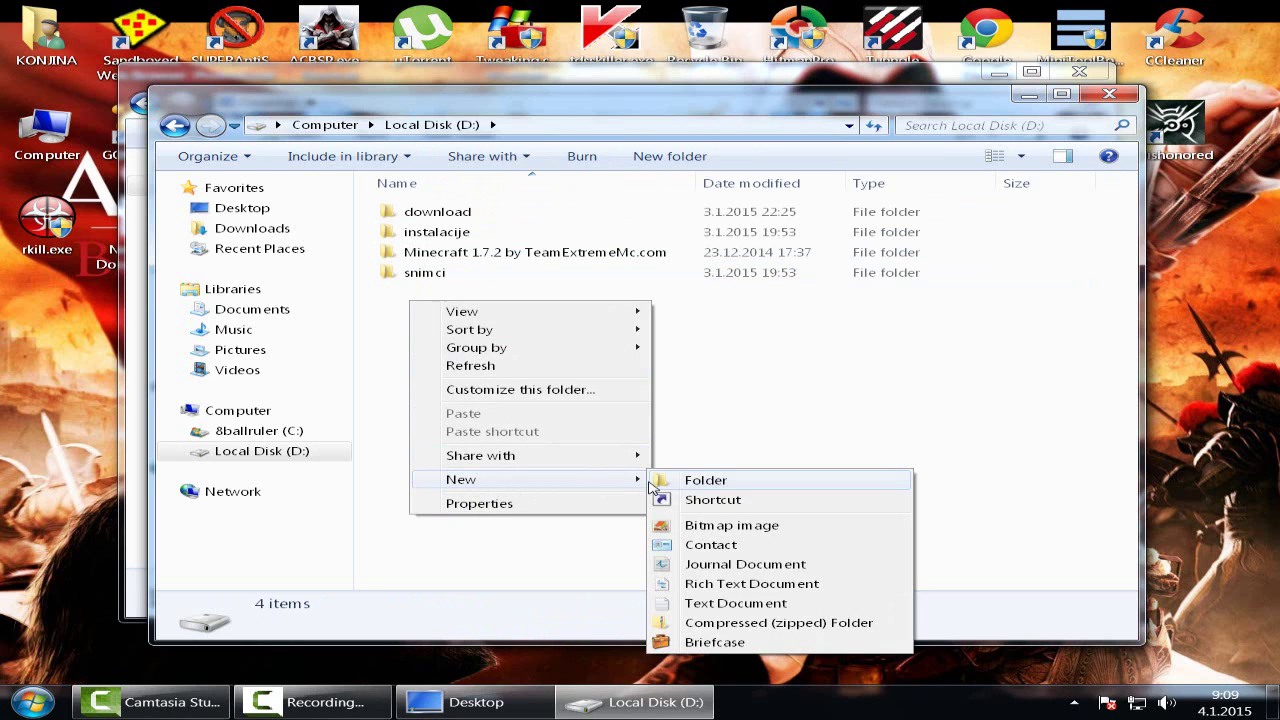
{"action": "left_click", "coordinate": [705, 482]}
{"action": "key", "text": "BackSpace"}
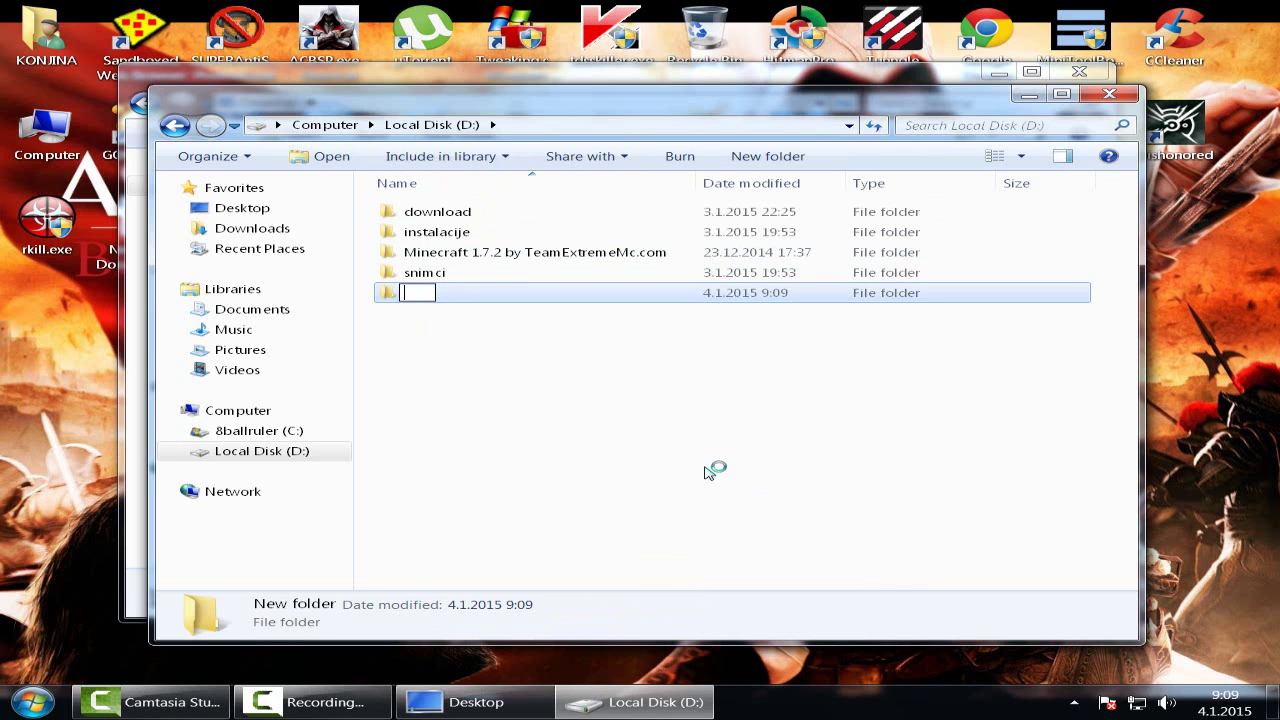
{"action": "type", "text": "raspak"}
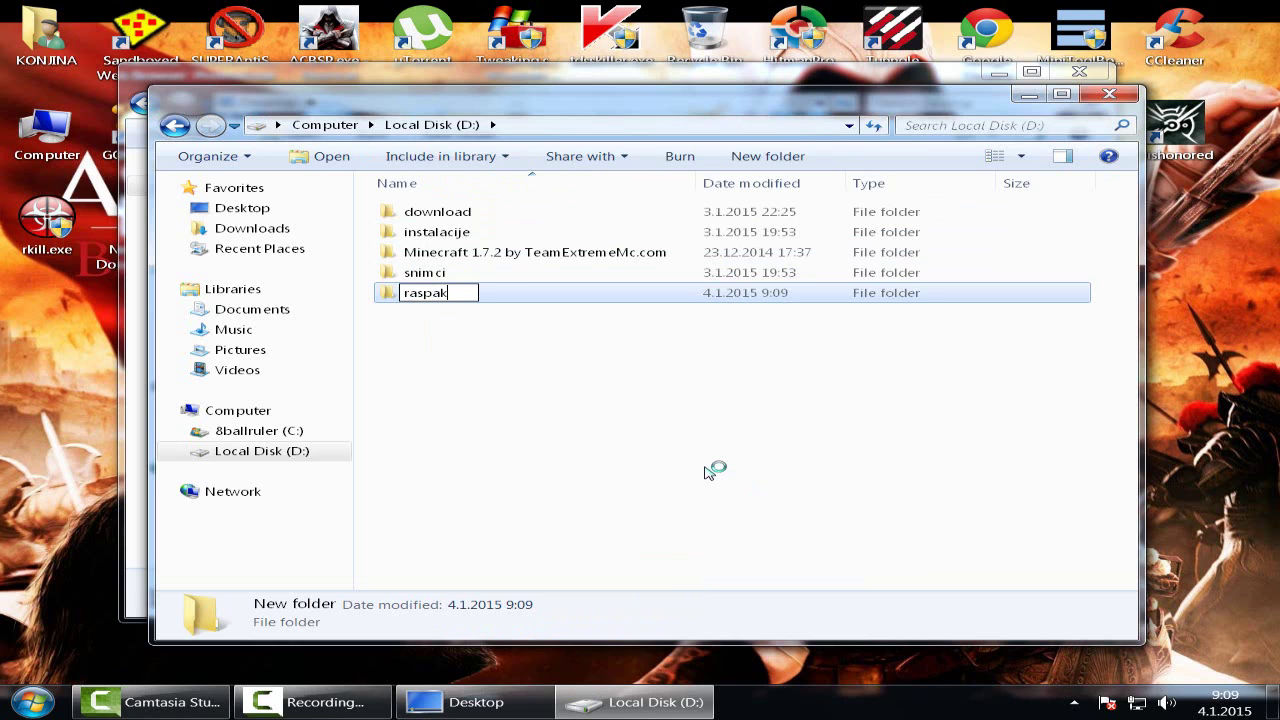
{"action": "left_click", "coordinate": [695, 383]}
Step: Open the raspak folder and create a subfolder named "sleeping dogs" inside it
{"action": "double_click", "coordinate": [433, 300]}
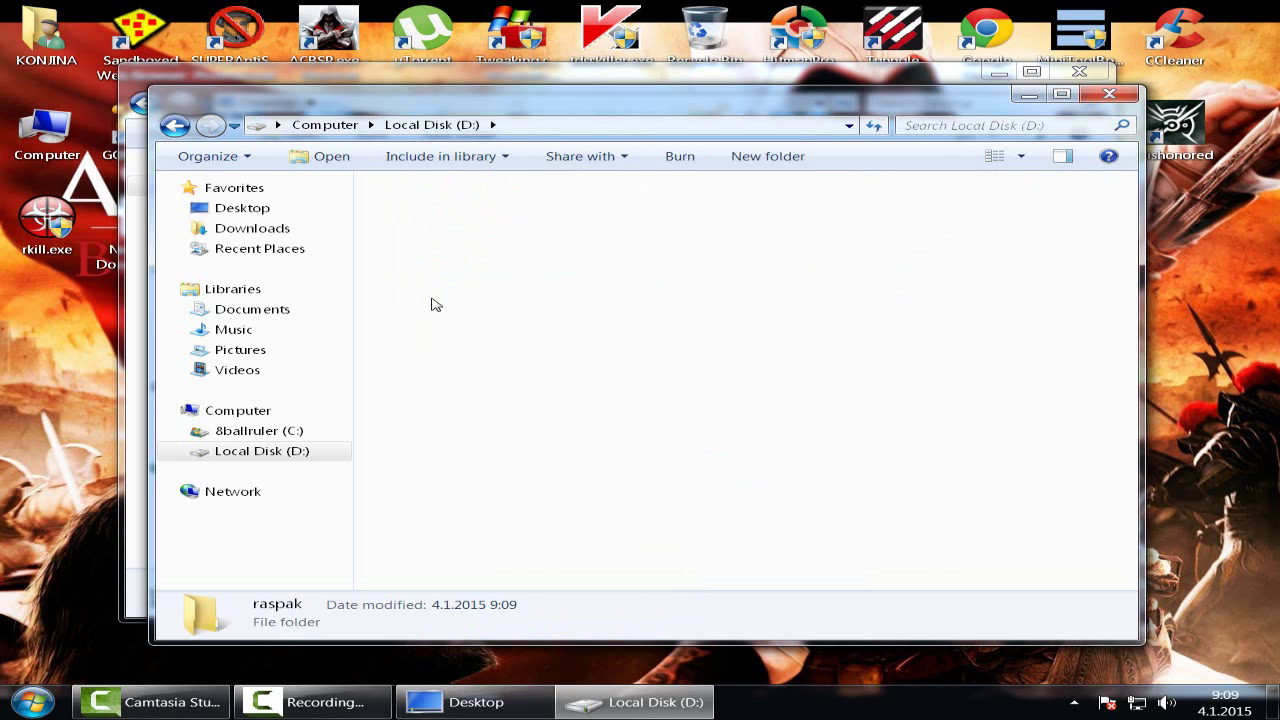
{"action": "right_click", "coordinate": [436, 271]}
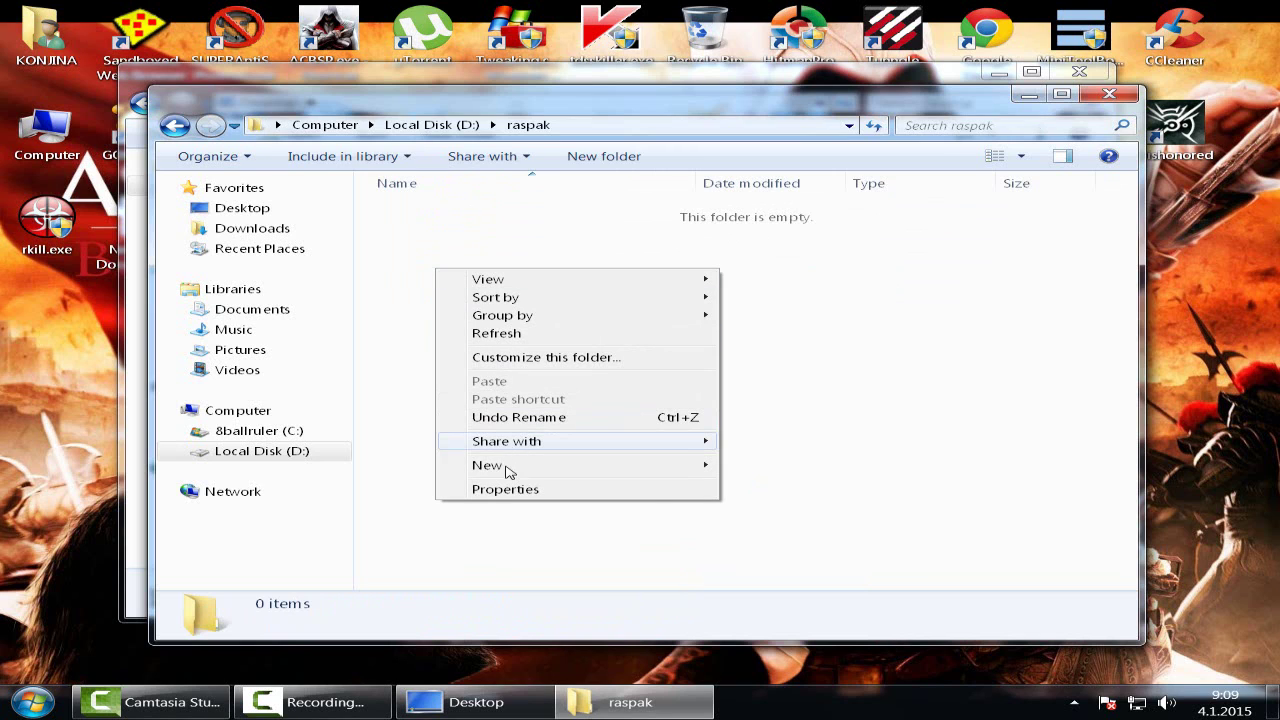
{"action": "mouse_move", "coordinate": [690, 468]}
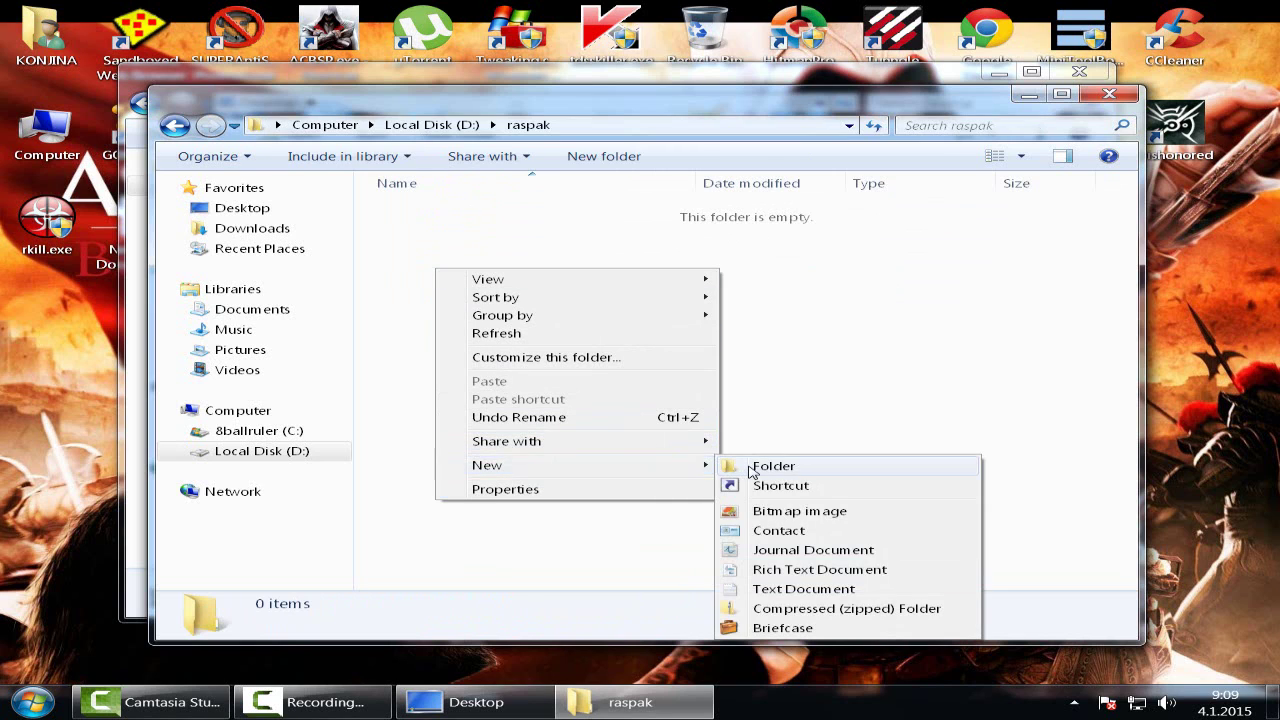
{"action": "left_click", "coordinate": [740, 468]}
{"action": "key", "text": "BackSpace"}
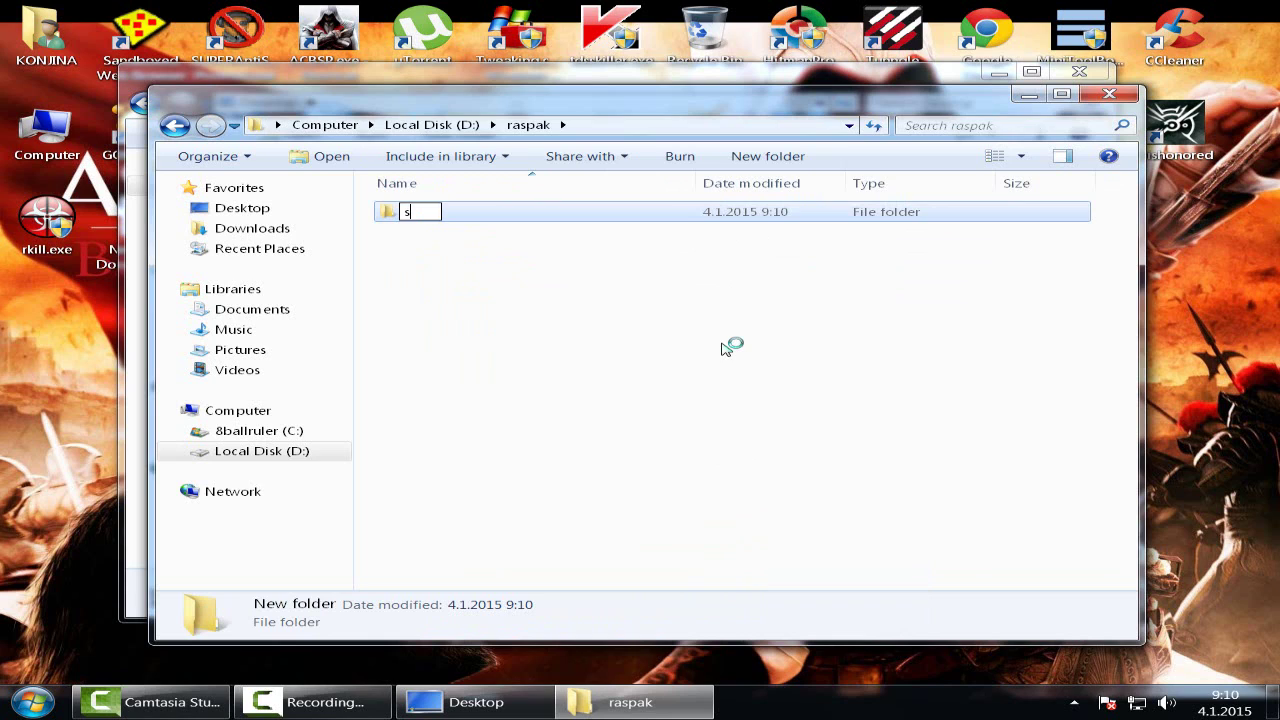
{"action": "type", "text": "sleeping "}
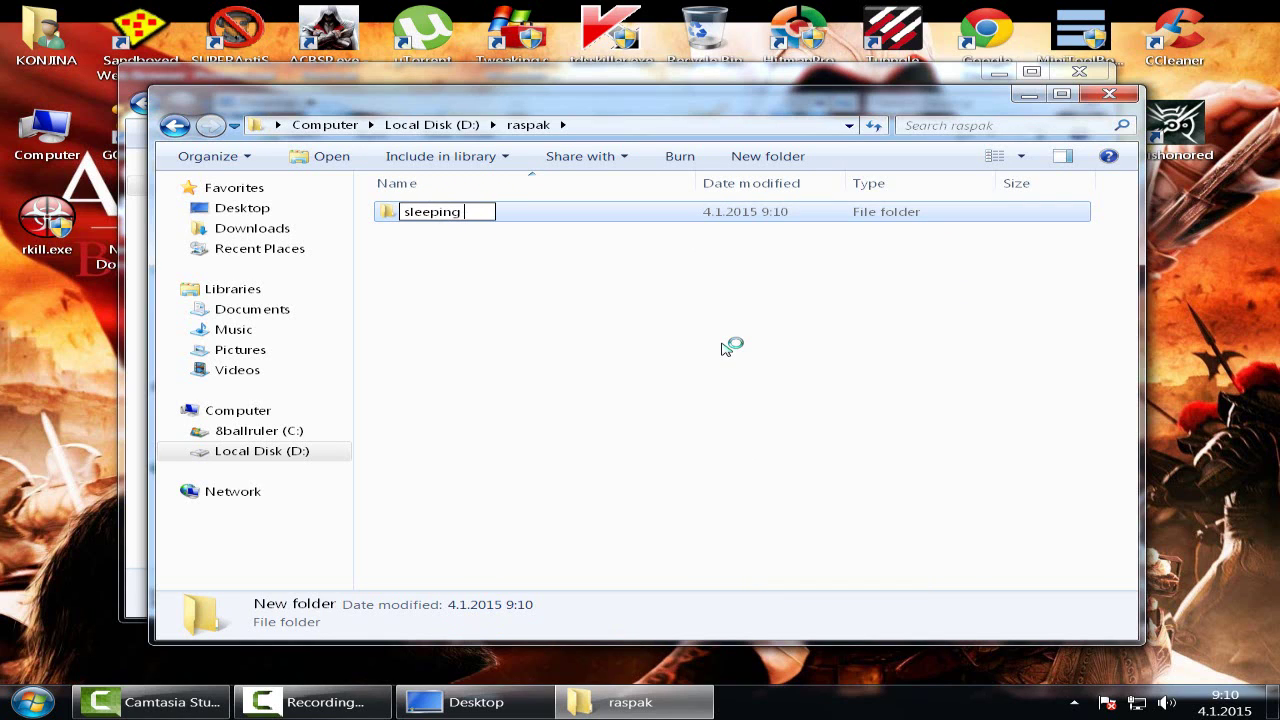
{"action": "type", "text": "dogs"}
{"action": "key", "text": "Return"}
{"action": "left_click", "coordinate": [724, 348]}
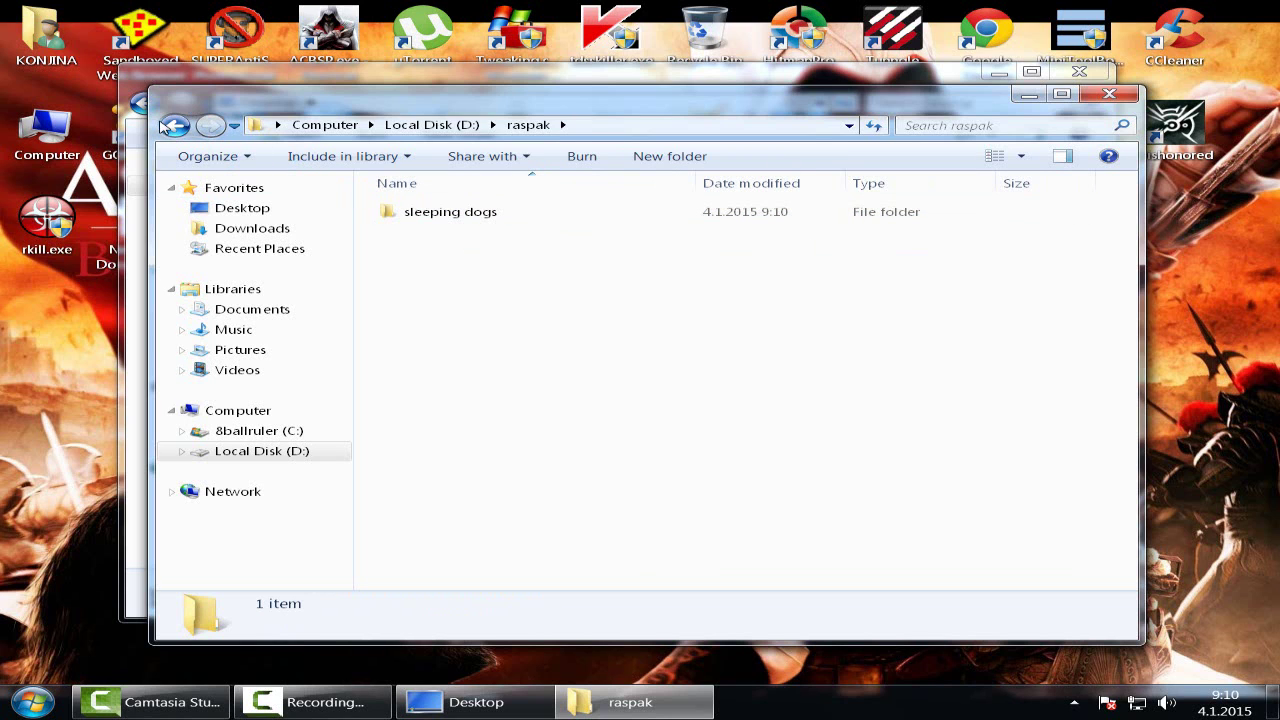
Step: Bring the Explorer window showing the Desktop forward and close it, keeping the raspak window open
{"action": "left_click_drag", "start_coordinate": [262, 110], "coordinate": [281, 155]}
{"action": "left_click", "coordinate": [1085, 73]}
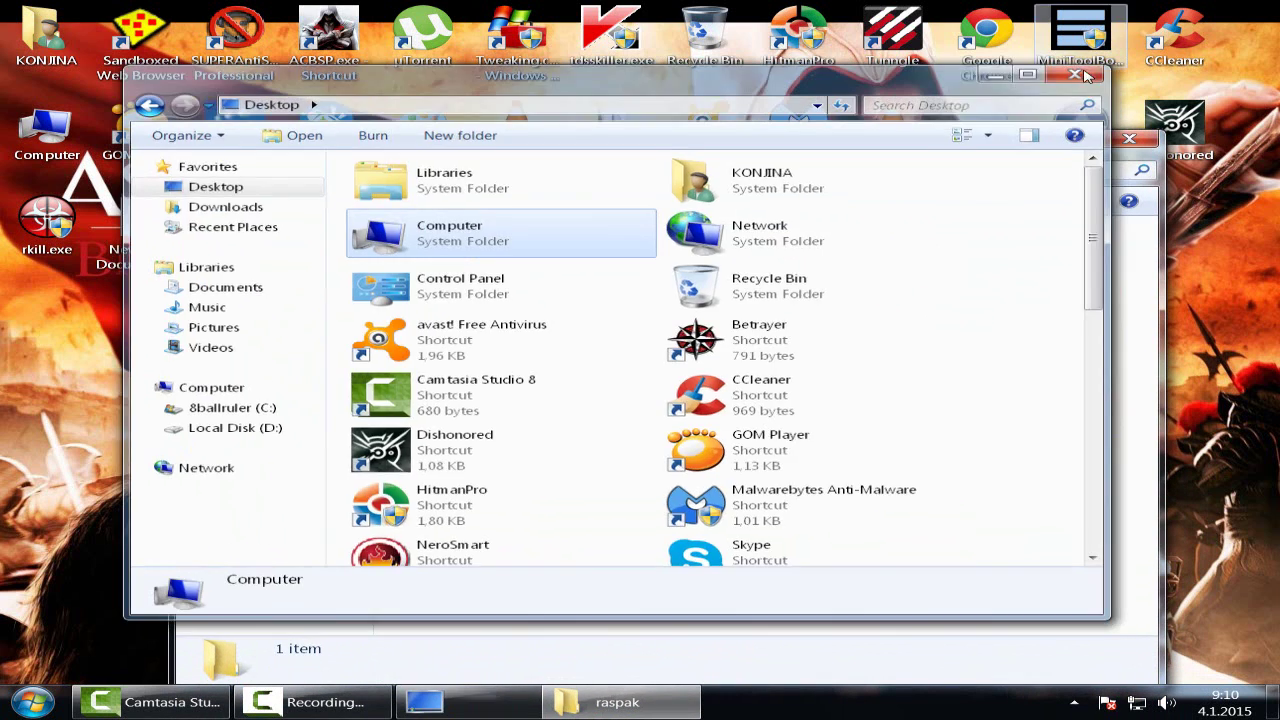
Step: Open the Sleeping.Dogs-Limited.Edition-Black.Box folder in D:\download and bring up the extraction options for bb-sdle.part01.rar
{"action": "left_click", "coordinate": [196, 171]}
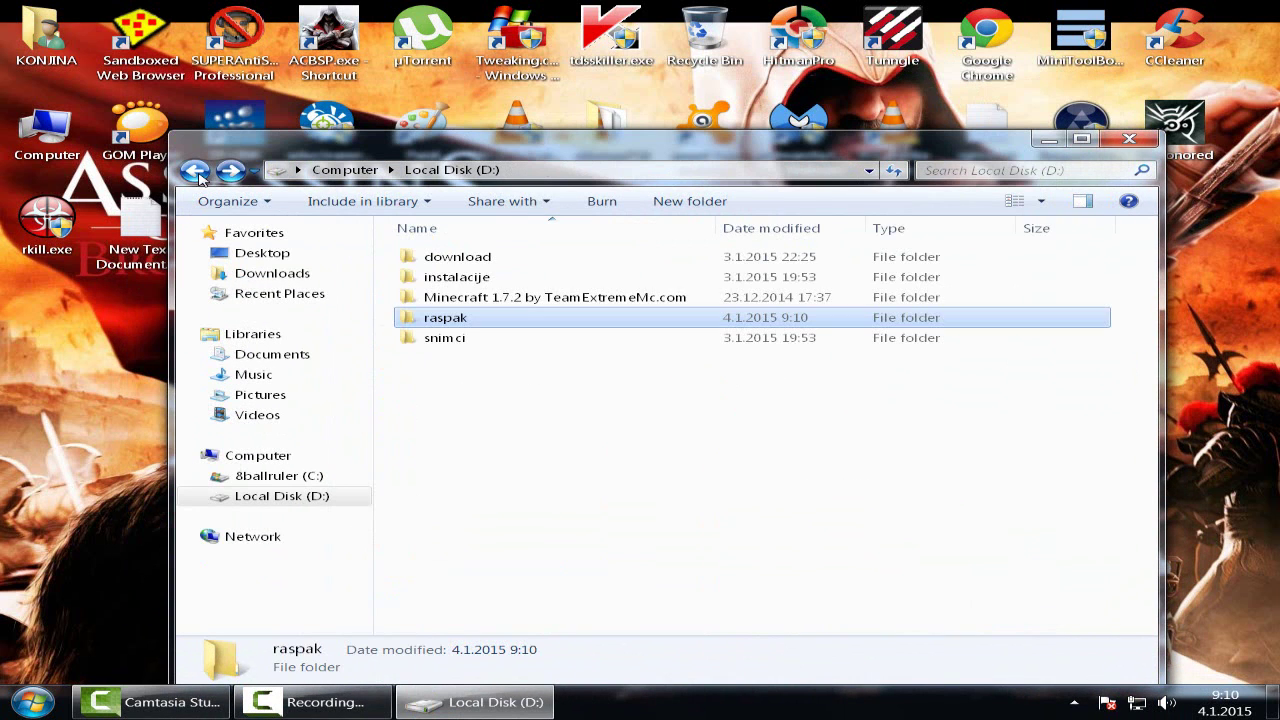
{"action": "left_click", "coordinate": [462, 259]}
{"action": "double_click", "coordinate": [463, 259]}
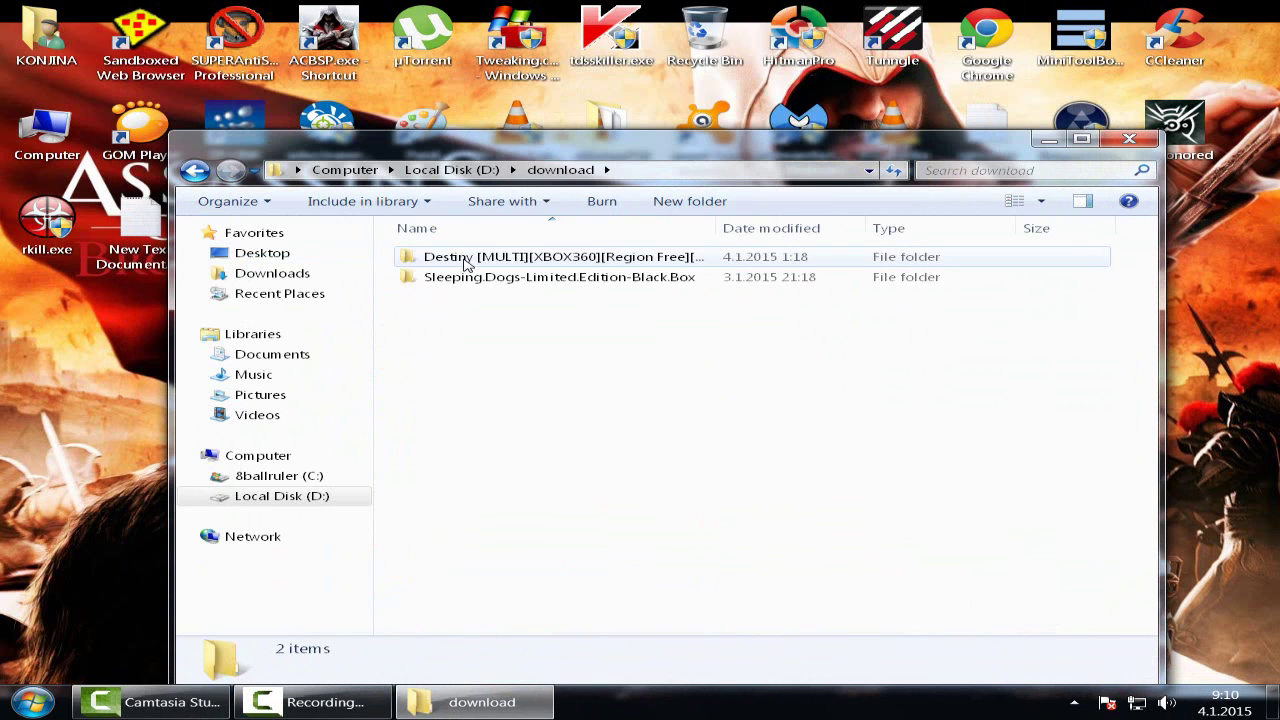
{"action": "double_click", "coordinate": [466, 277]}
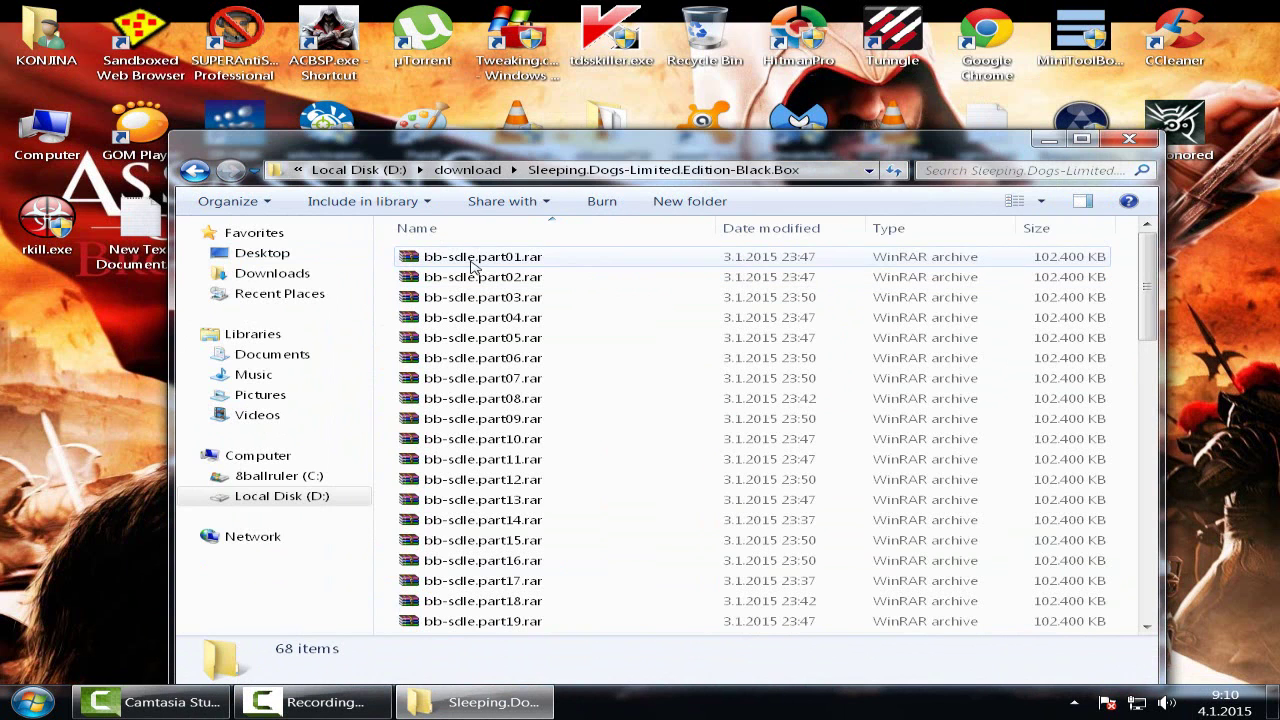
{"action": "right_click", "coordinate": [471, 260]}
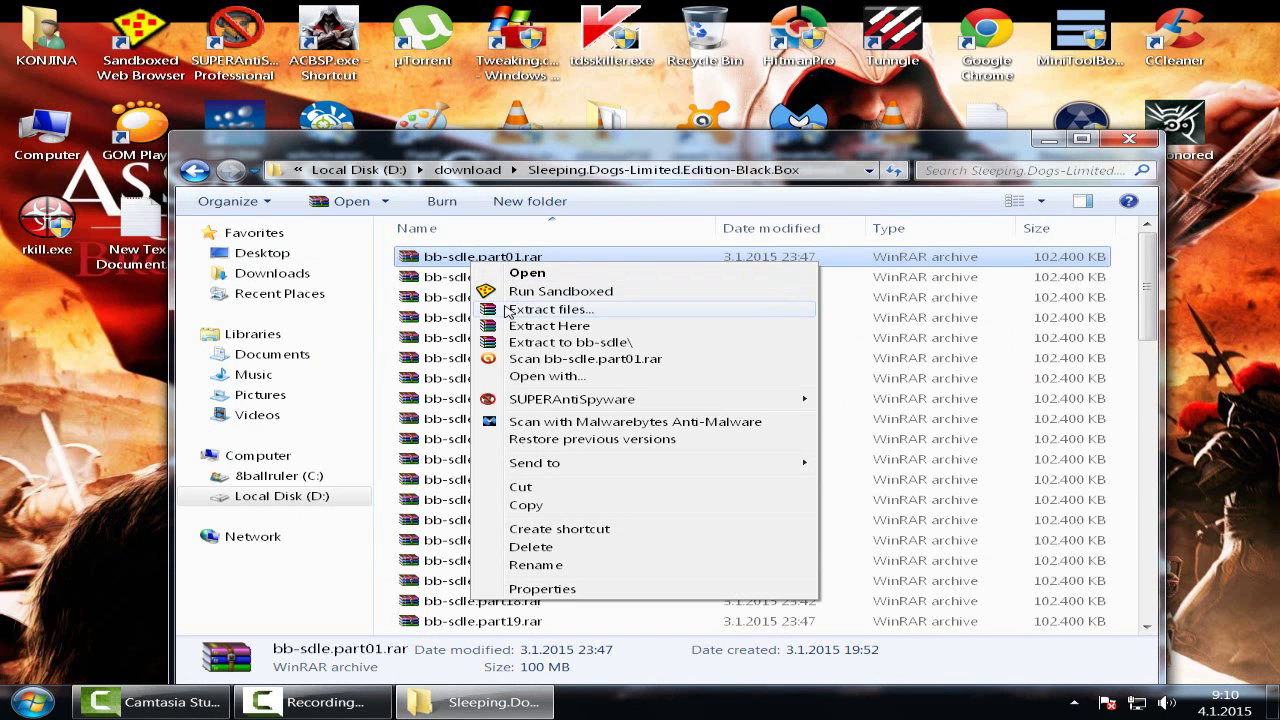
{"action": "left_click", "coordinate": [540, 313]}
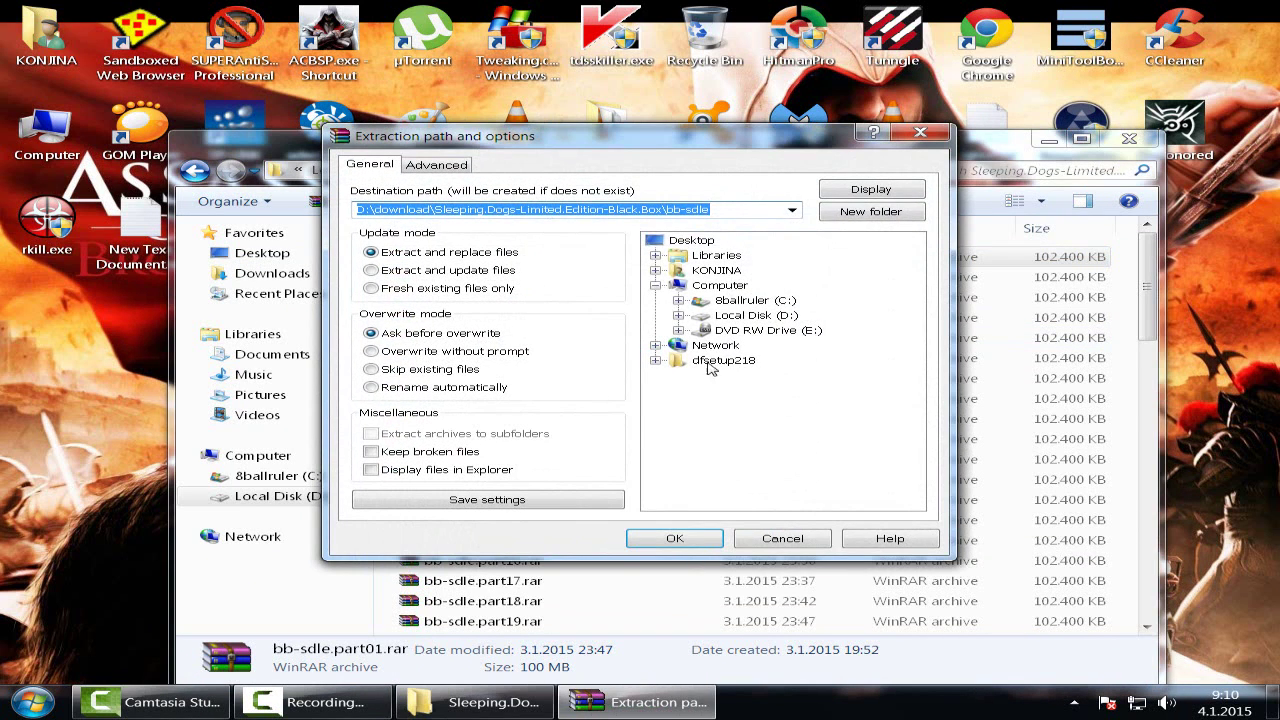
Step: Set the extraction destination to D:\raspak\sleeping dogs and start extracting the archive
{"action": "left_click", "coordinate": [679, 315]}
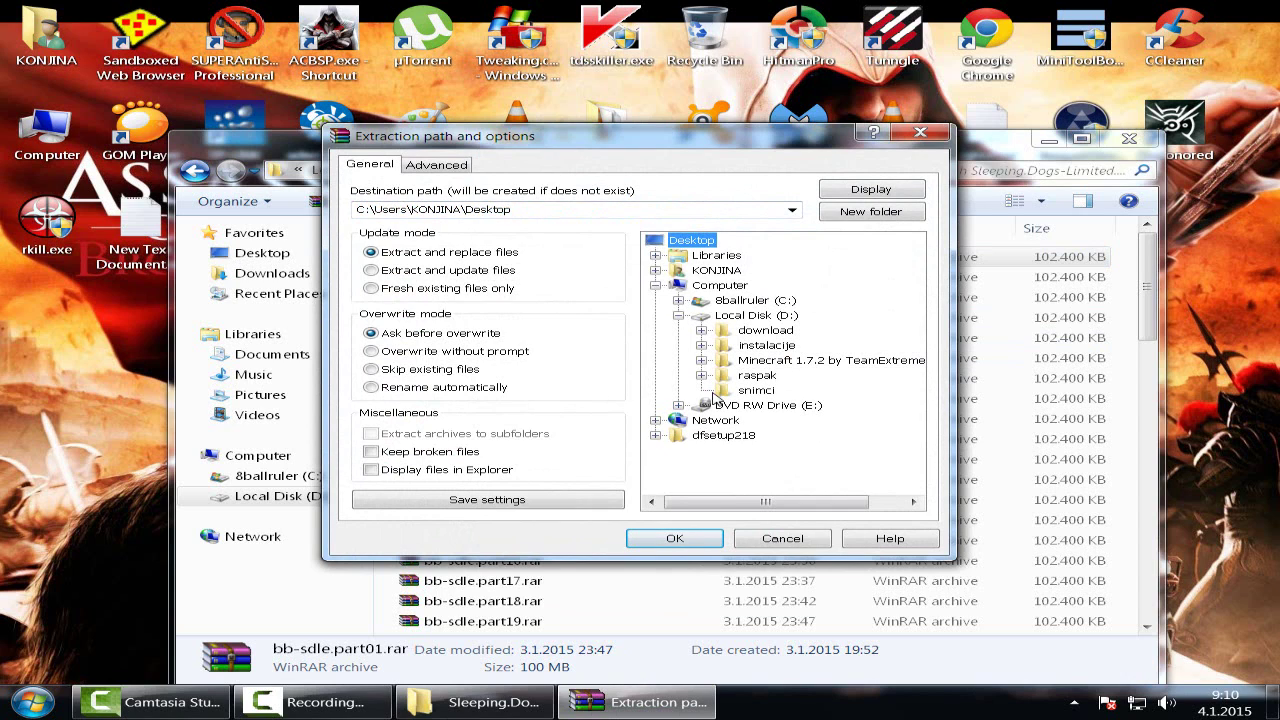
{"action": "left_click", "coordinate": [702, 375]}
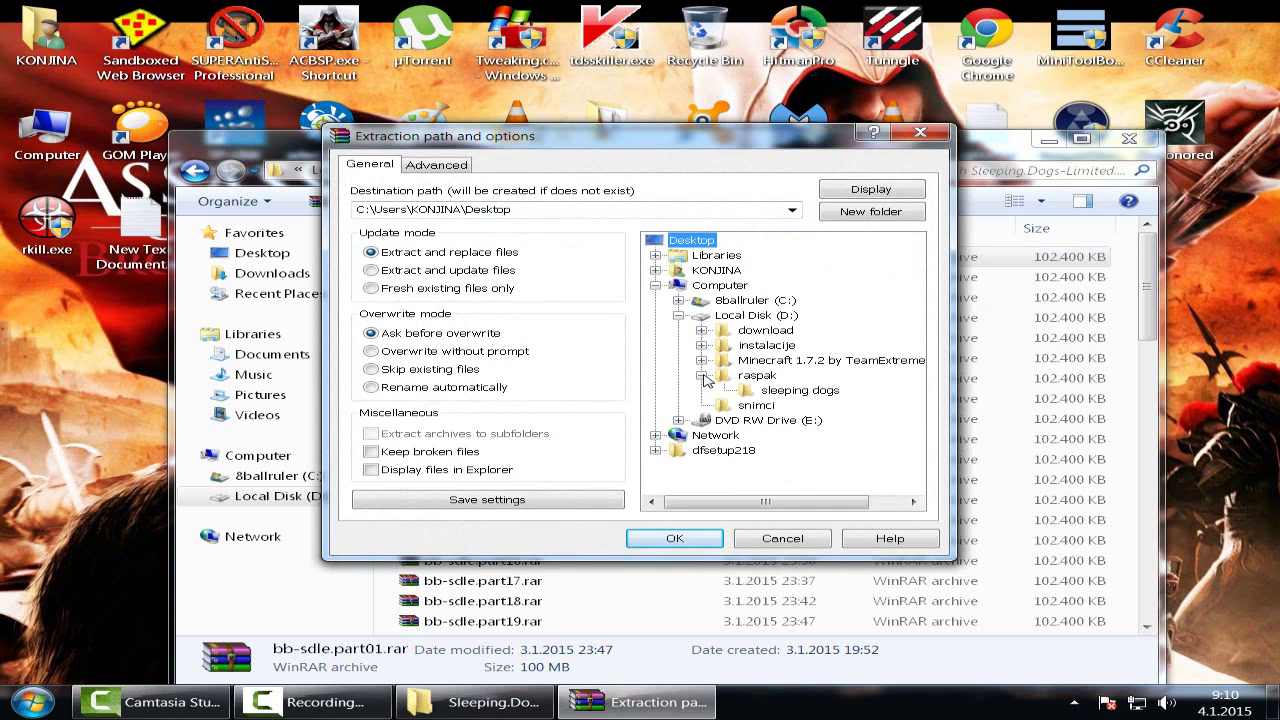
{"action": "left_click", "coordinate": [793, 391]}
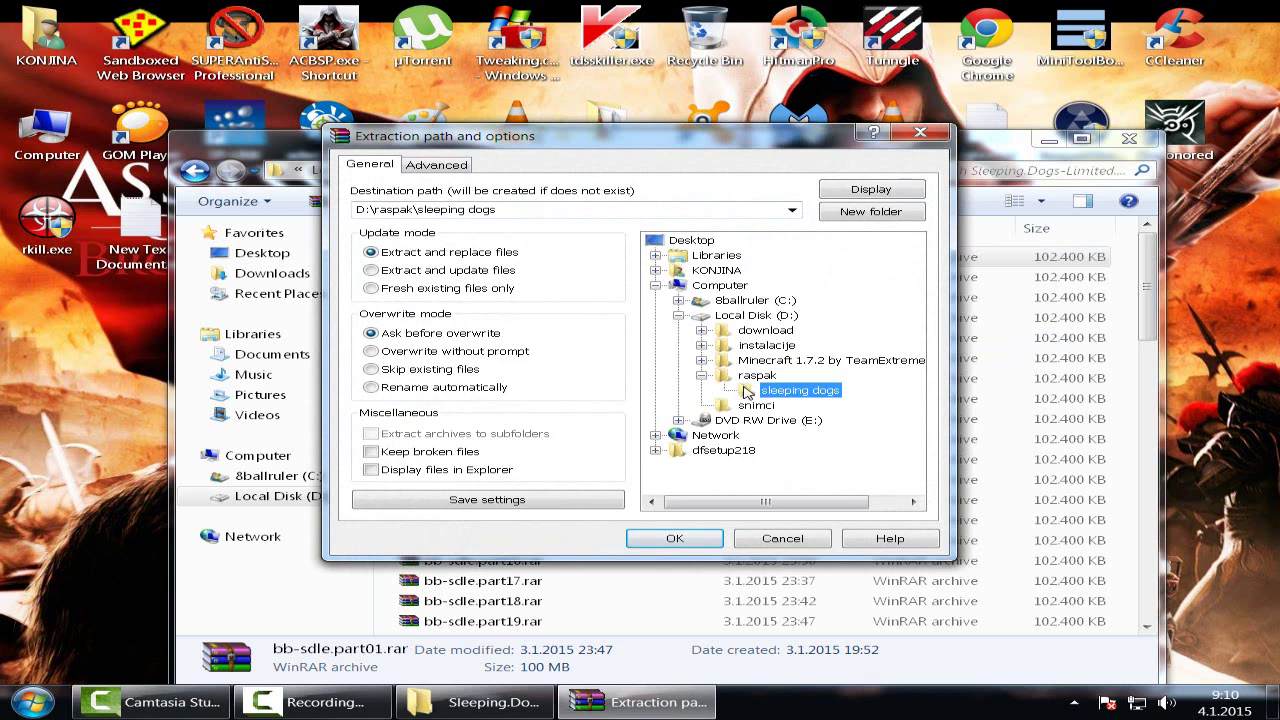
{"action": "left_click", "coordinate": [676, 538]}
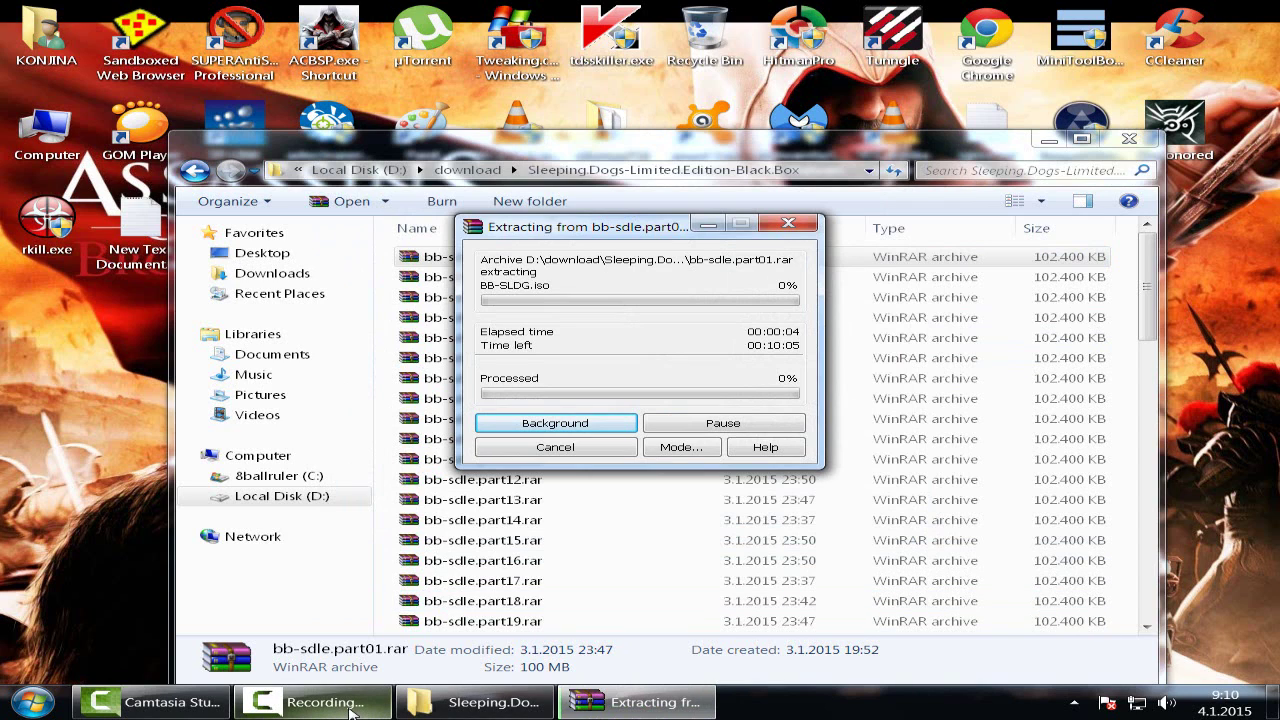
{"action": "mouse_move", "coordinate": [350, 710]}
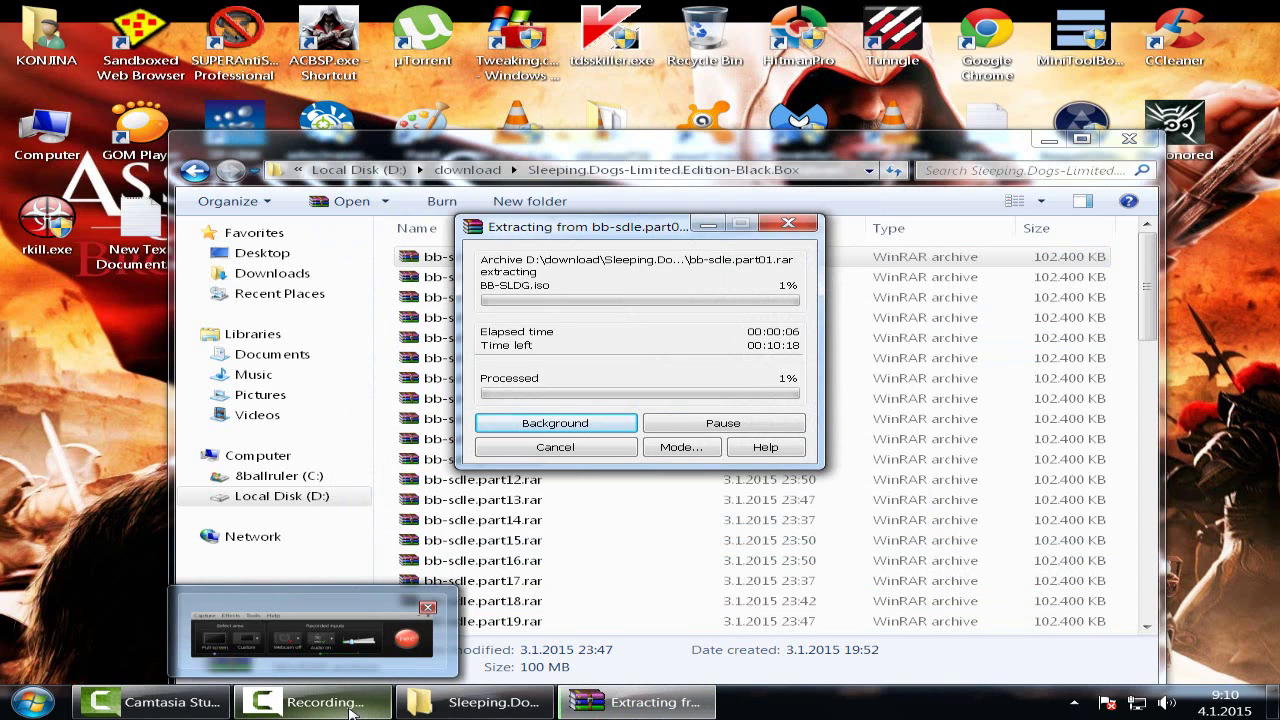
{"action": "left_click", "coordinate": [350, 710]}
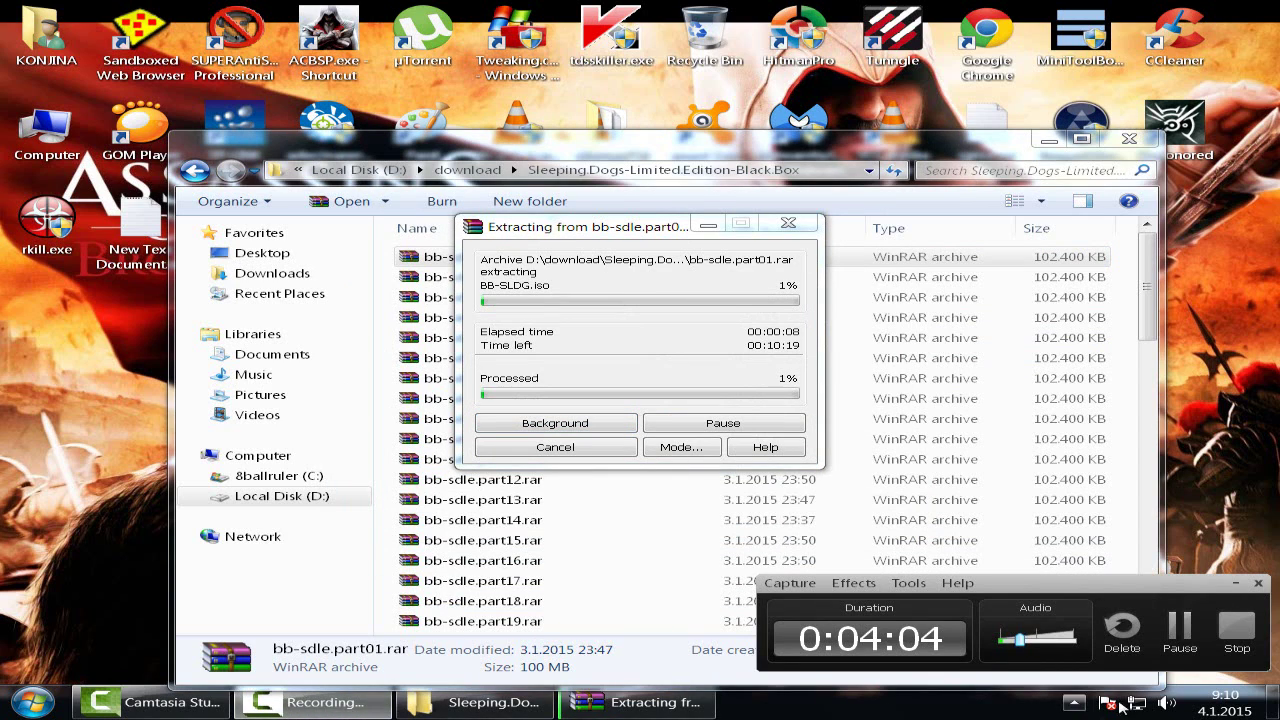
{"action": "left_click", "coordinate": [1185, 640]}
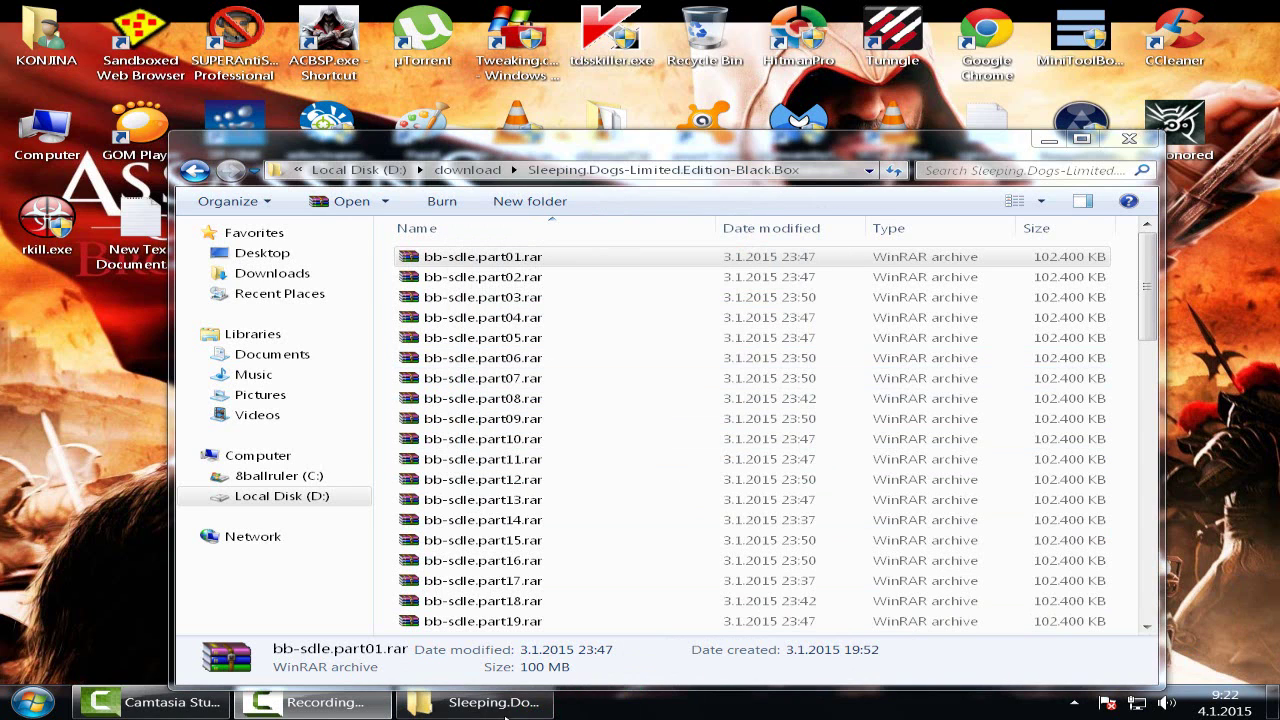
{"action": "left_click", "coordinate": [313, 702]}
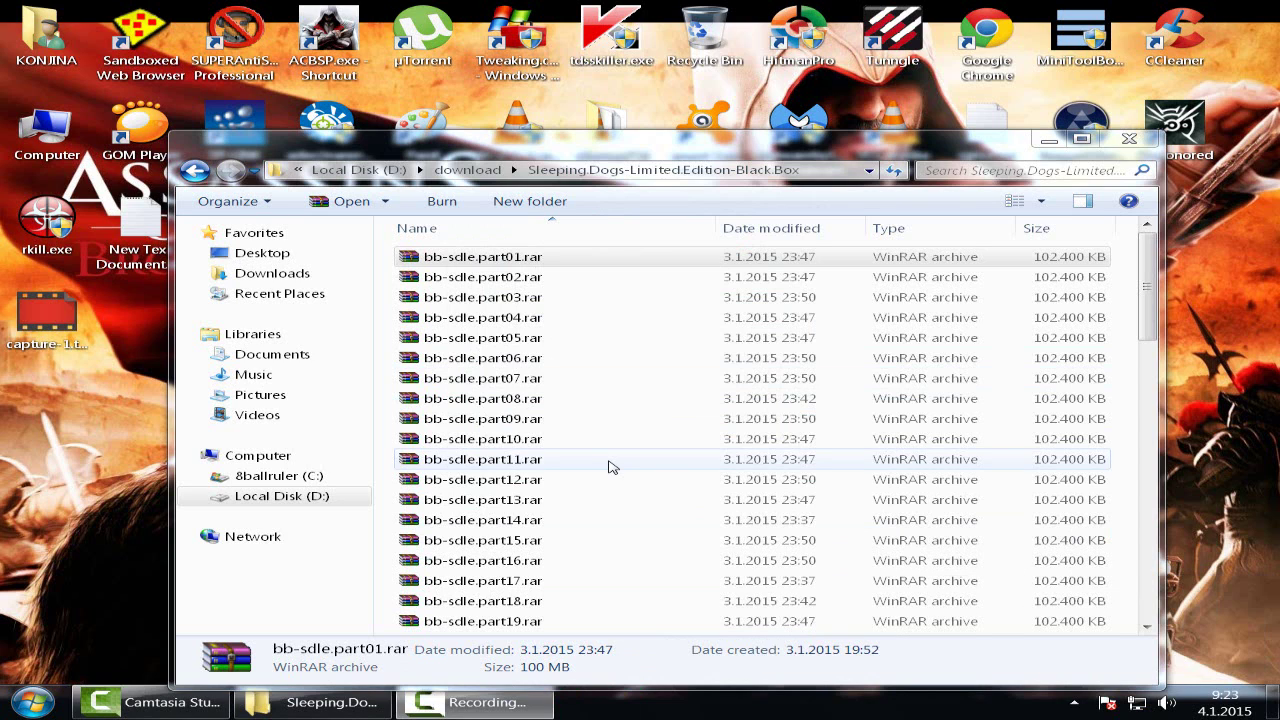
Step: Open the instalacije folder on Local Disk (D:) and create a folder named "sleeping dogs" inside it
{"action": "left_click", "coordinate": [195, 170]}
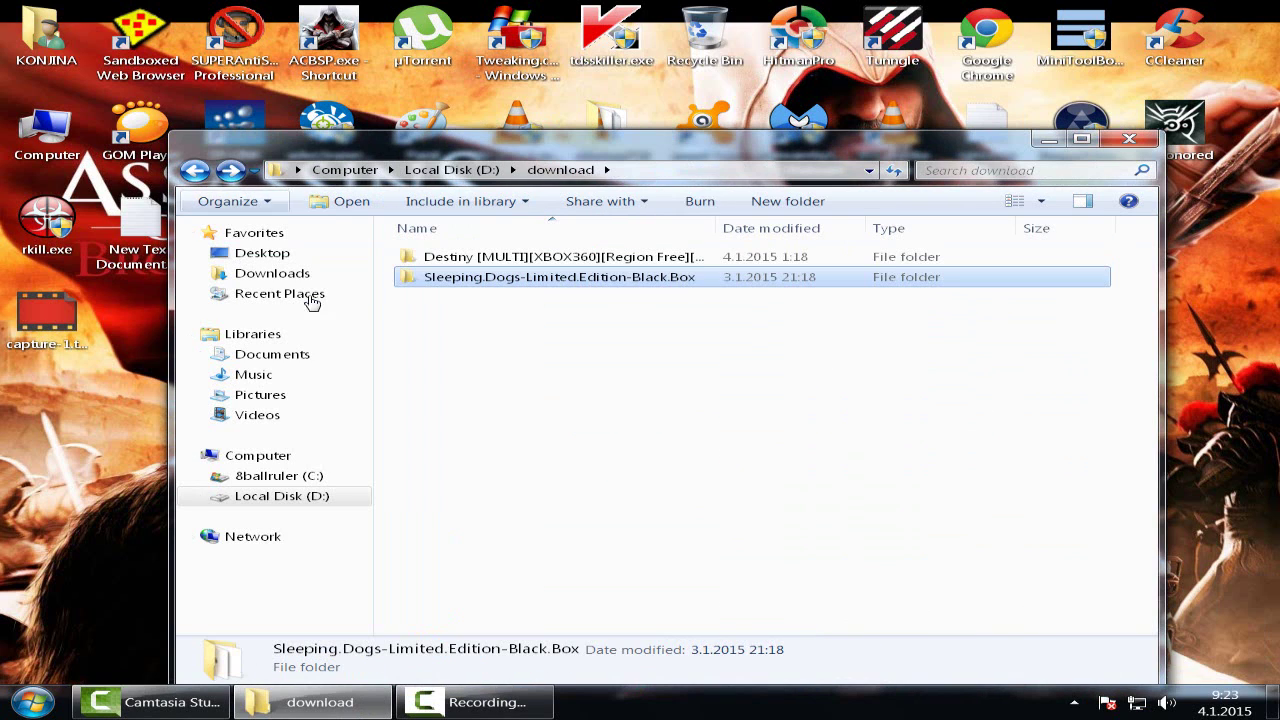
{"action": "left_click", "coordinate": [195, 170]}
{"action": "double_click", "coordinate": [456, 277]}
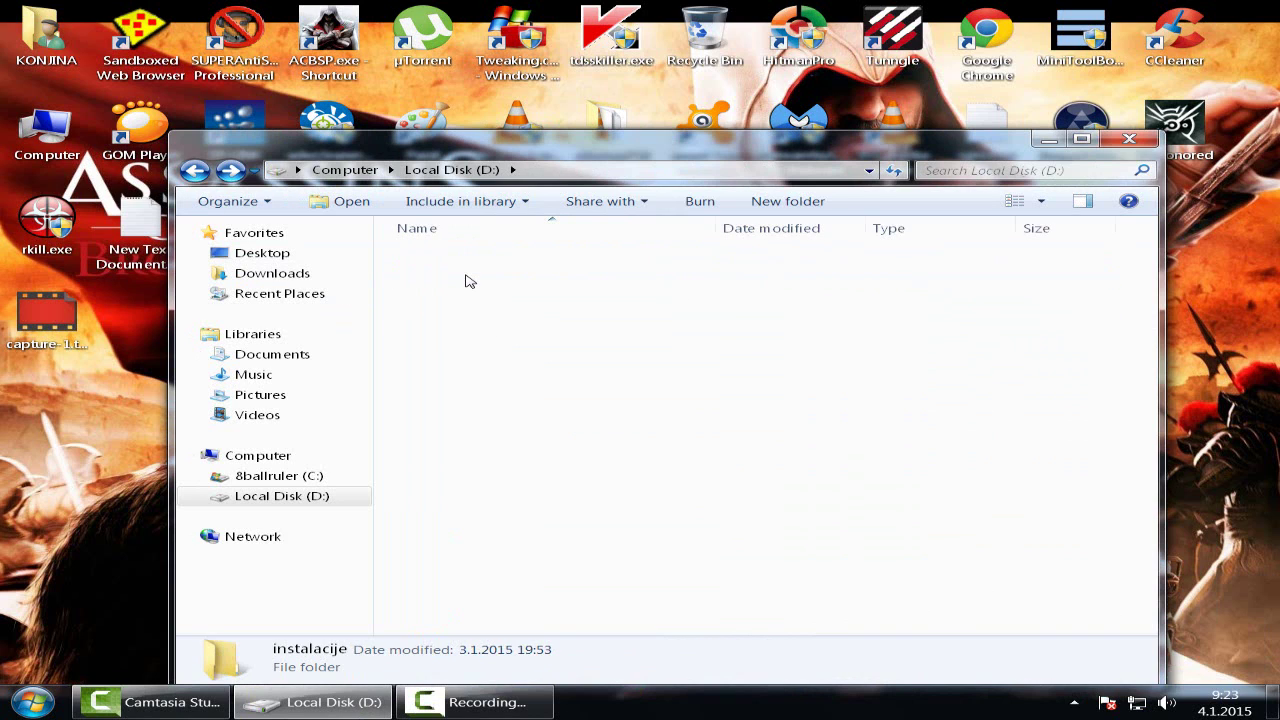
{"action": "right_click", "coordinate": [478, 421]}
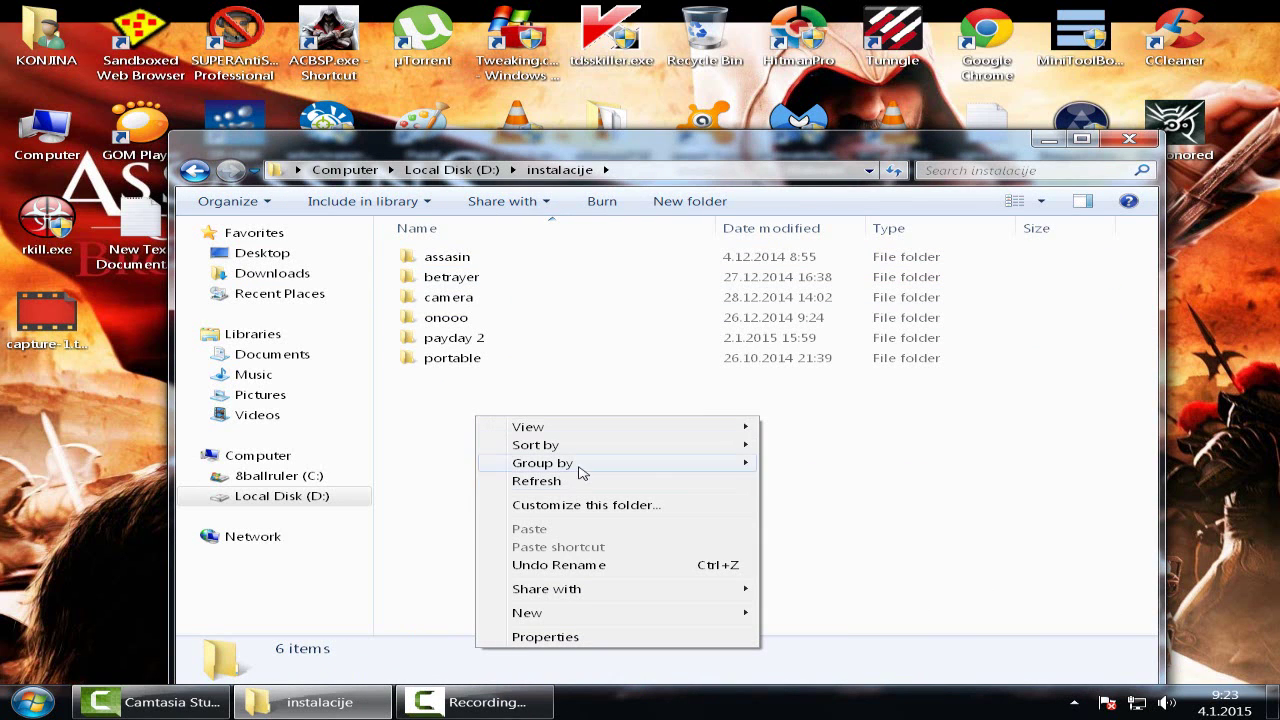
{"action": "mouse_move", "coordinate": [548, 621]}
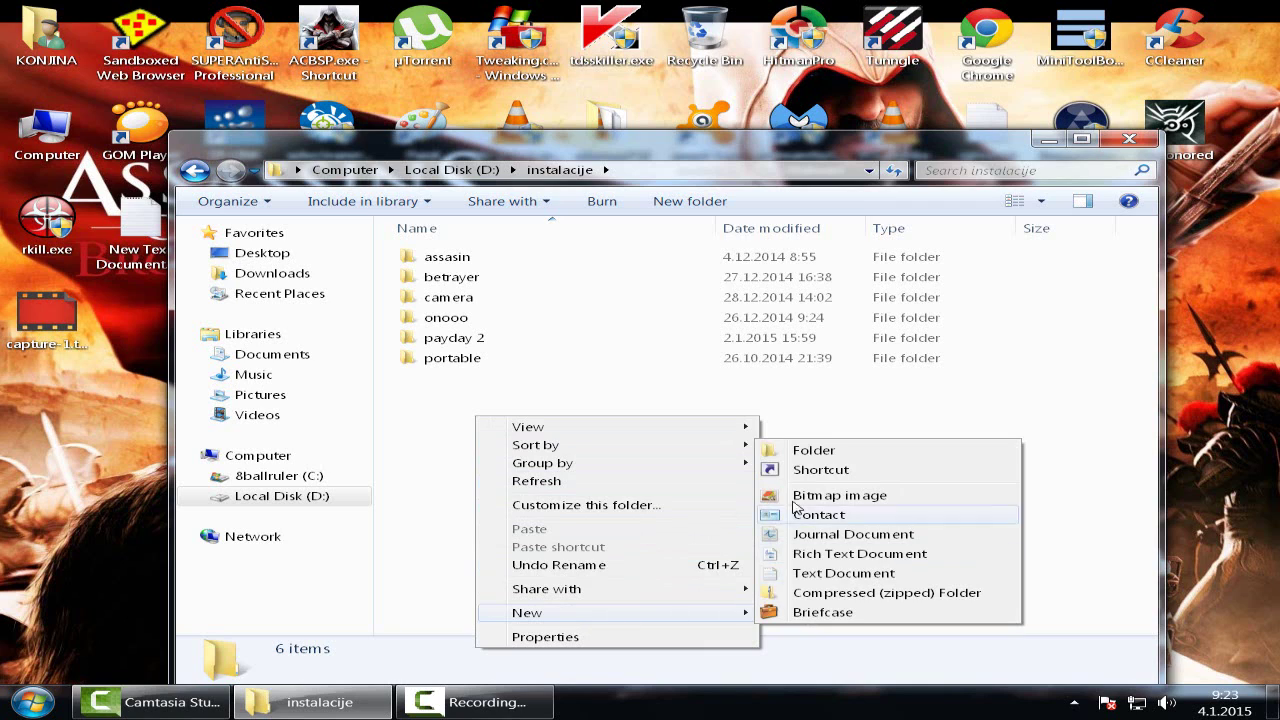
{"action": "left_click", "coordinate": [815, 451]}
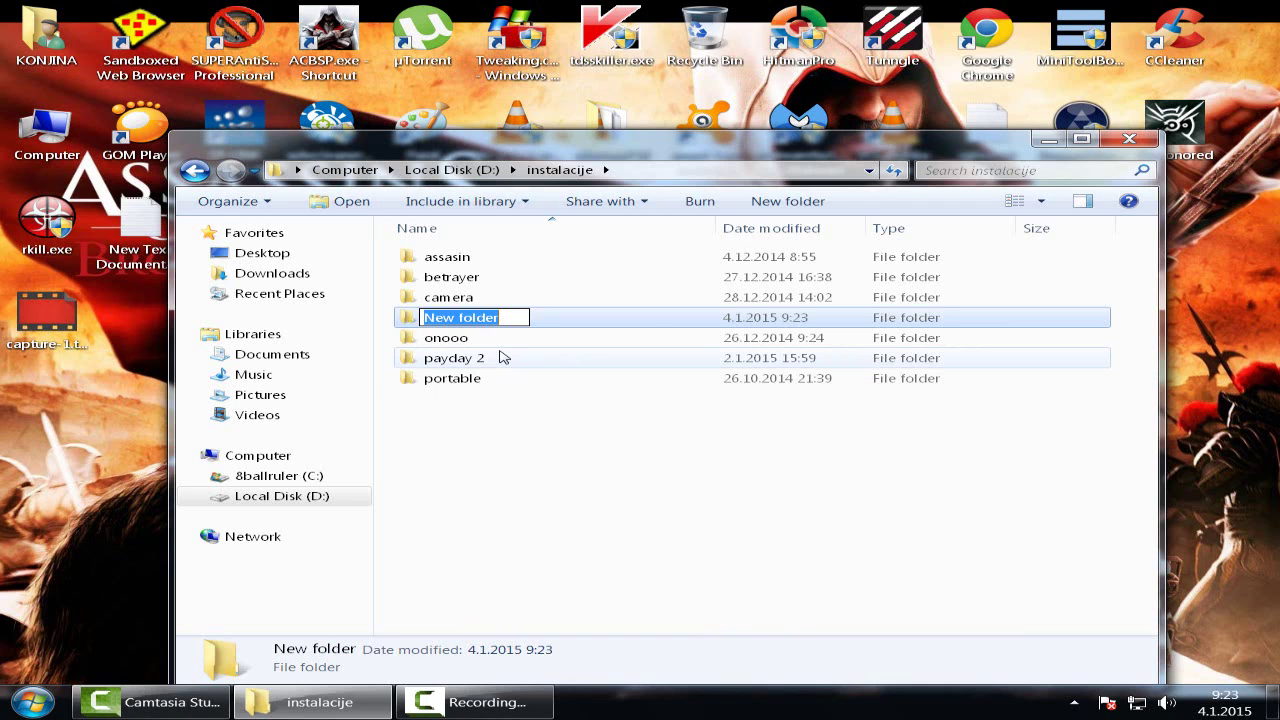
{"action": "key", "text": "BackSpace"}
{"action": "type", "text": "sl"}
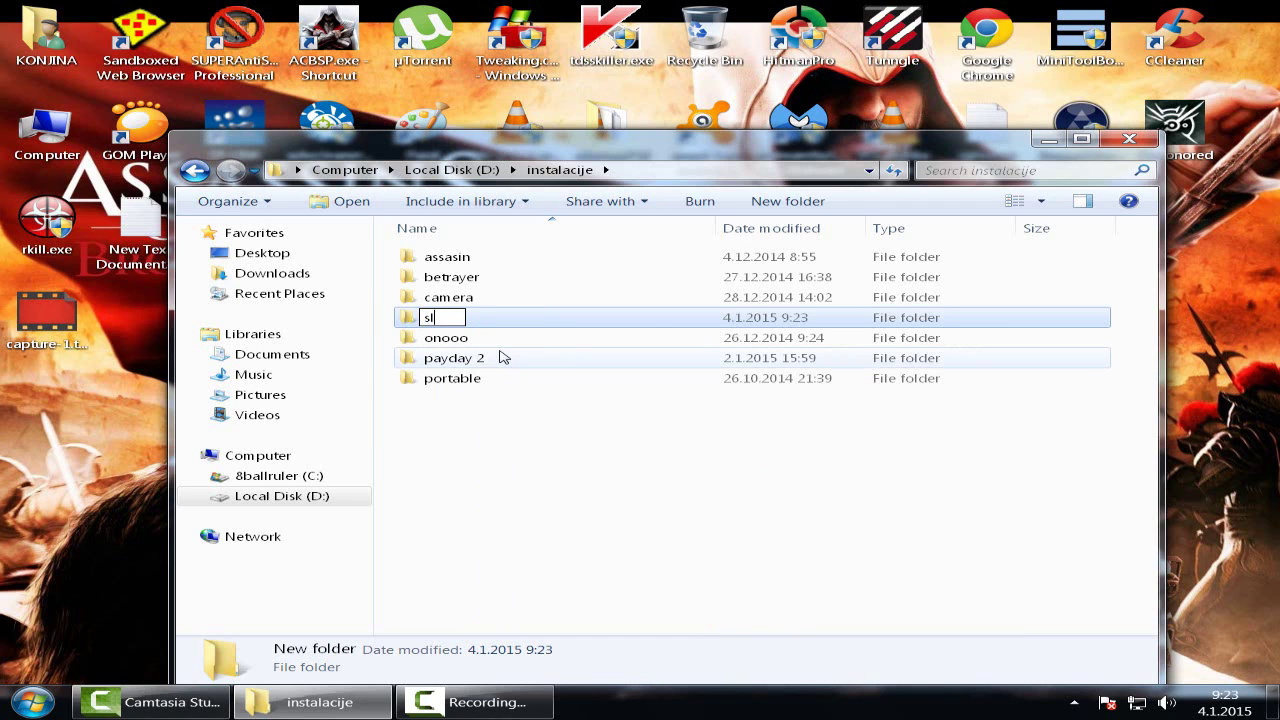
{"action": "type", "text": "eeping "}
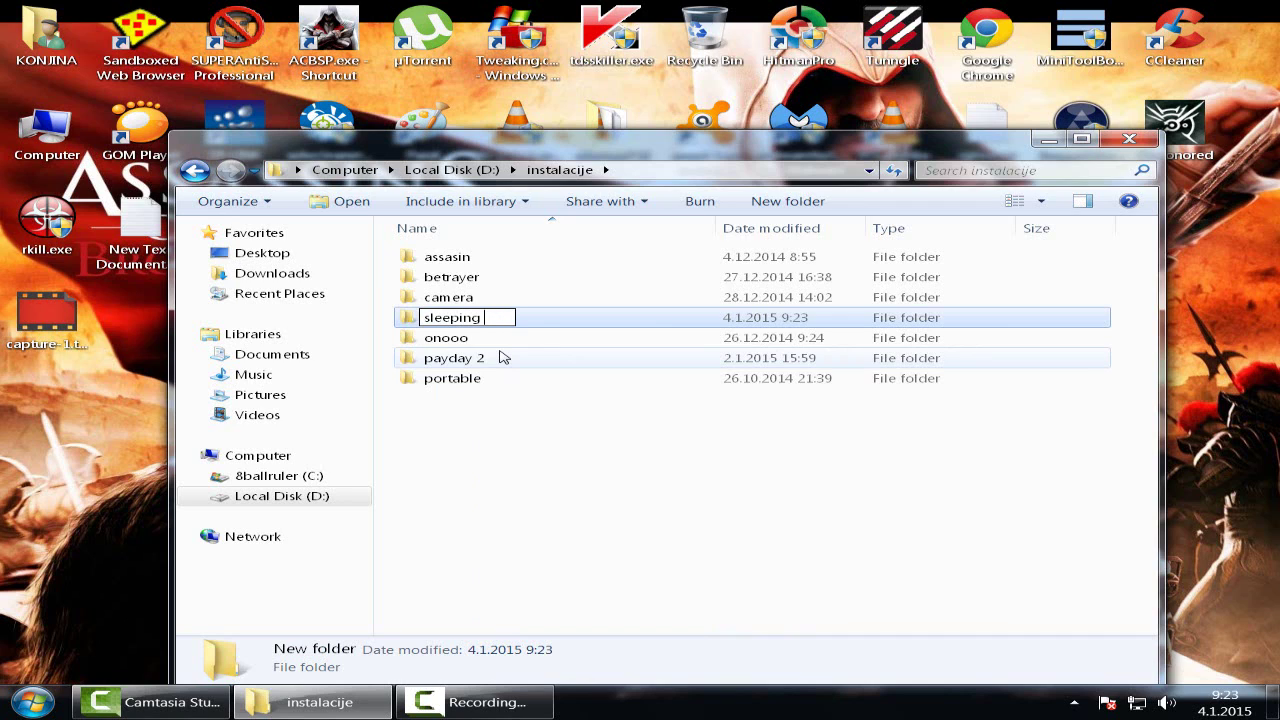
{"action": "type", "text": "dog"}
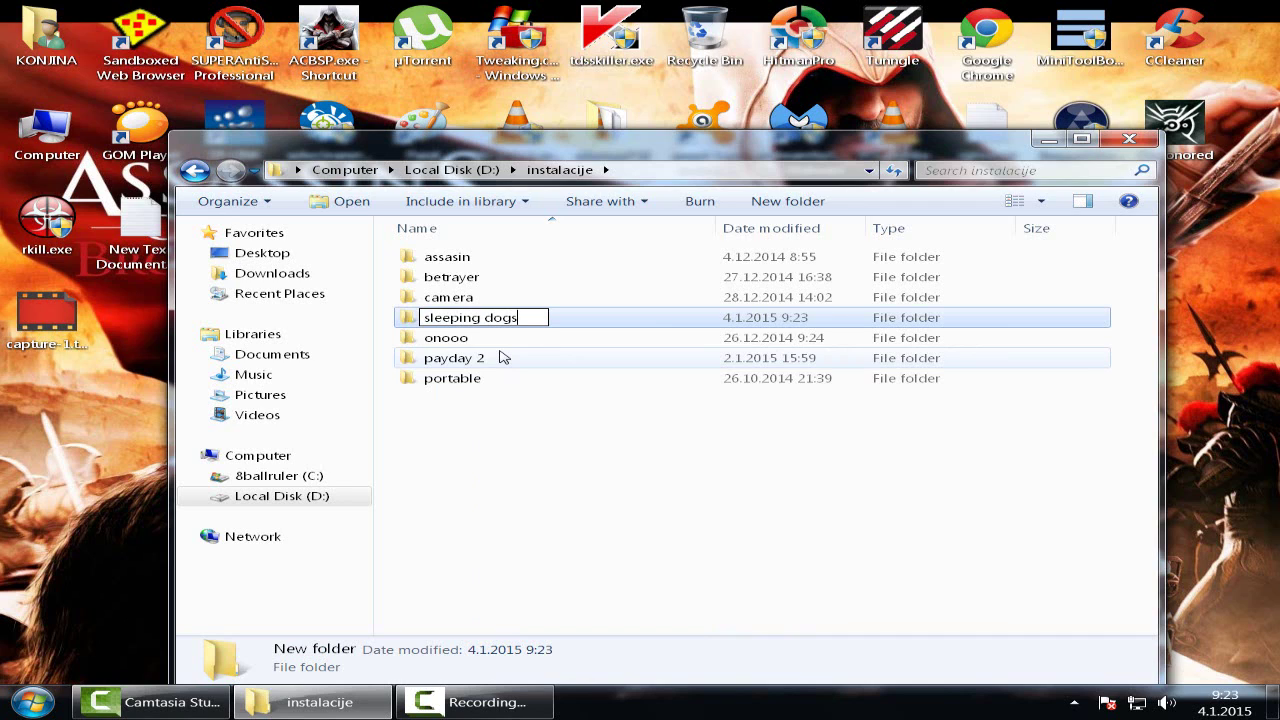
{"action": "type", "text": "s"}
{"action": "left_click", "coordinate": [500, 491]}
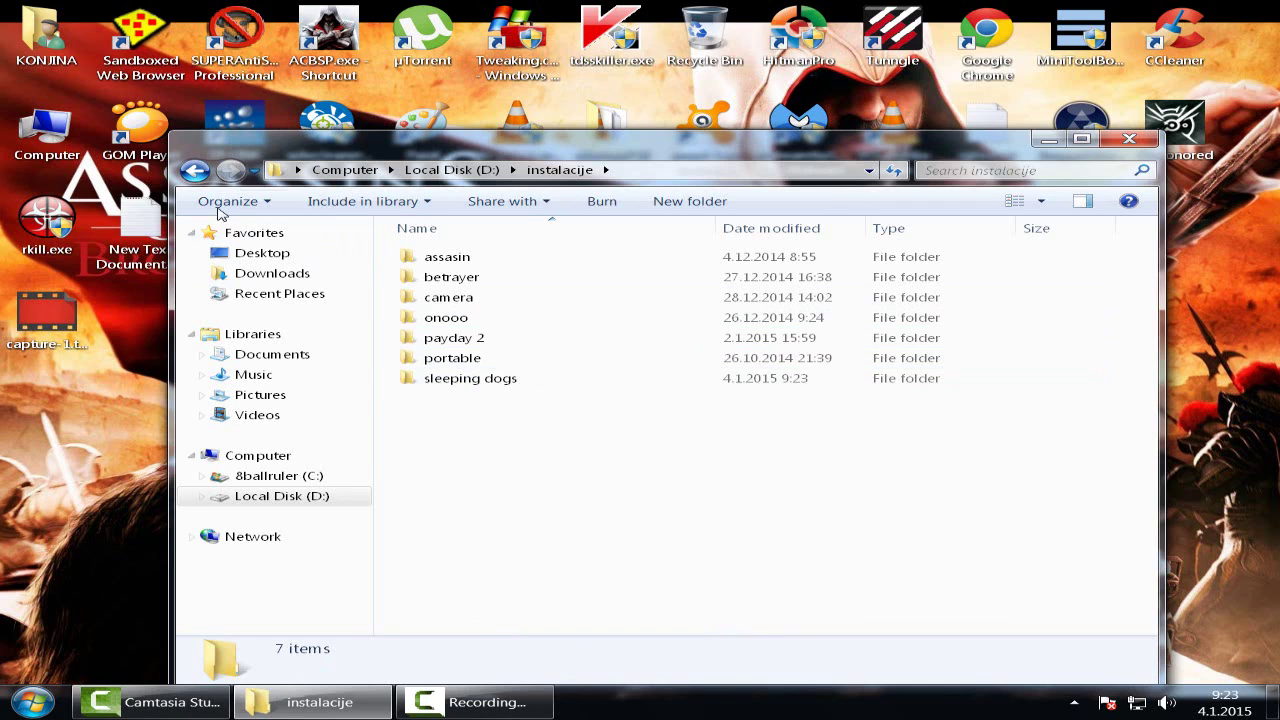
Step: Open the sleeping dogs folder inside D:\raspak to view the extracted files
{"action": "left_click", "coordinate": [195, 172]}
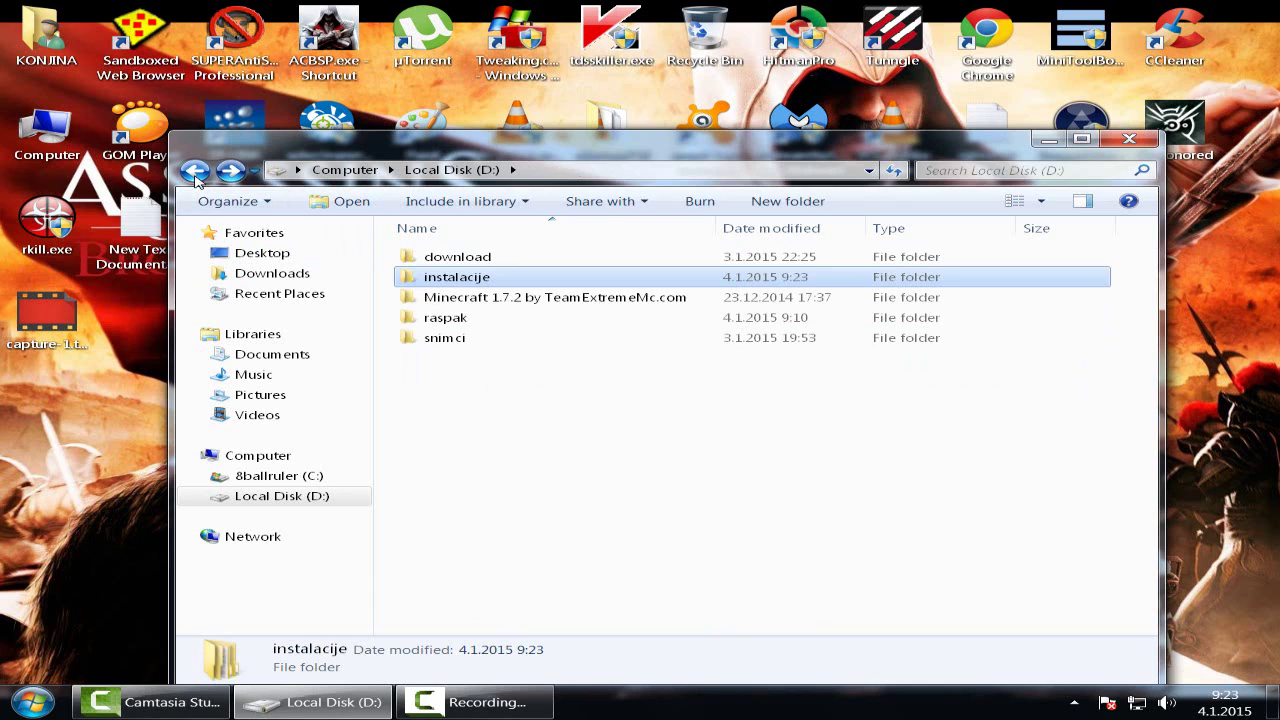
{"action": "double_click", "coordinate": [446, 318]}
{"action": "double_click", "coordinate": [470, 260]}
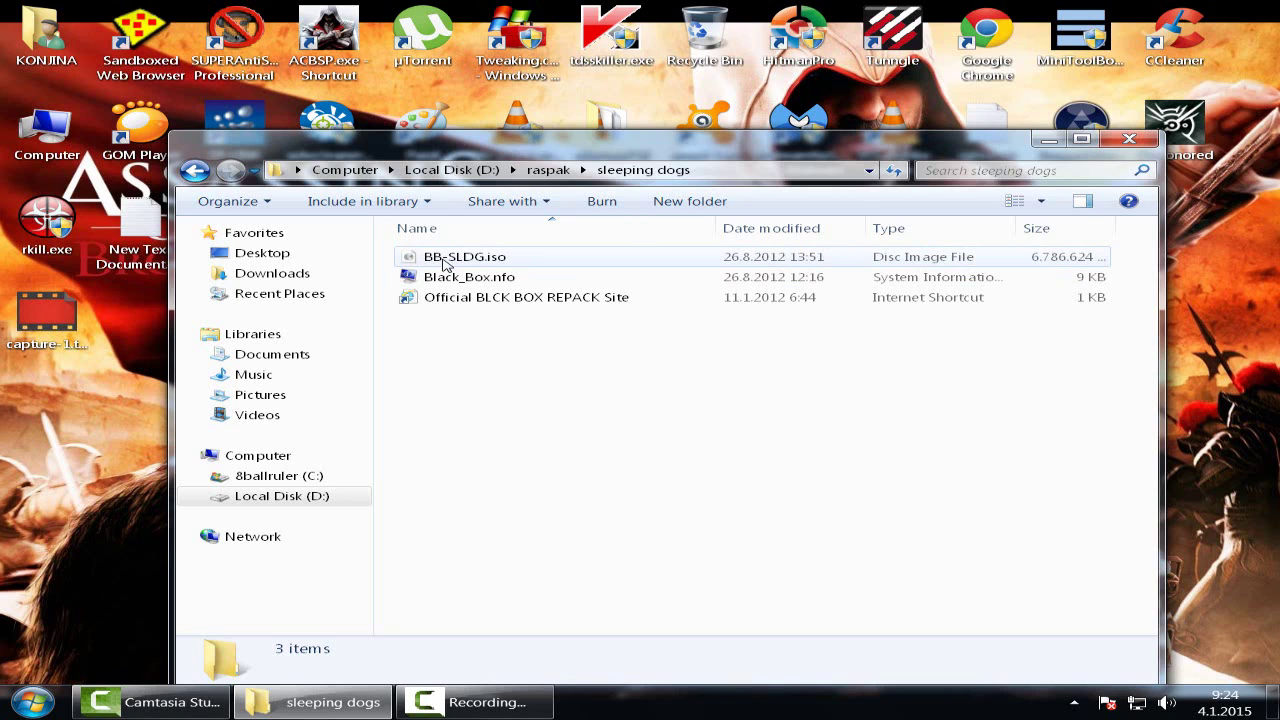
{"action": "left_click", "coordinate": [449, 260]}
{"action": "right_click", "coordinate": [448, 259]}
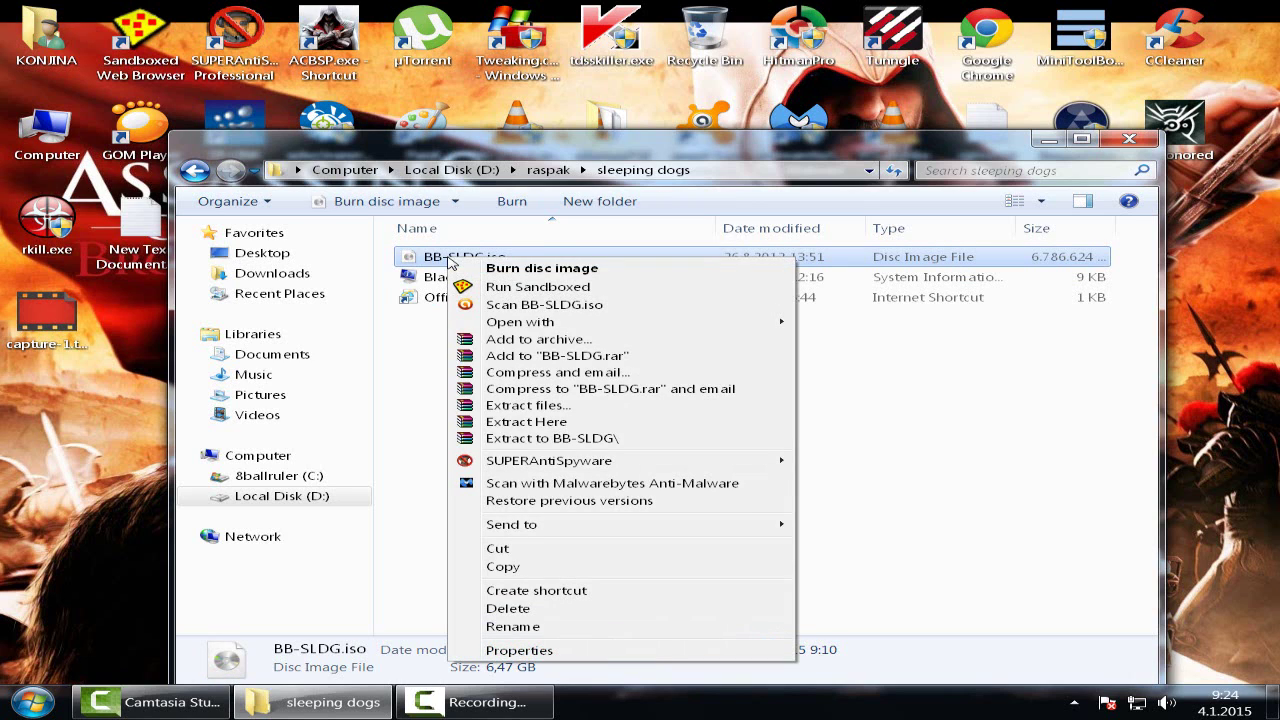
{"action": "left_click", "coordinate": [538, 406]}
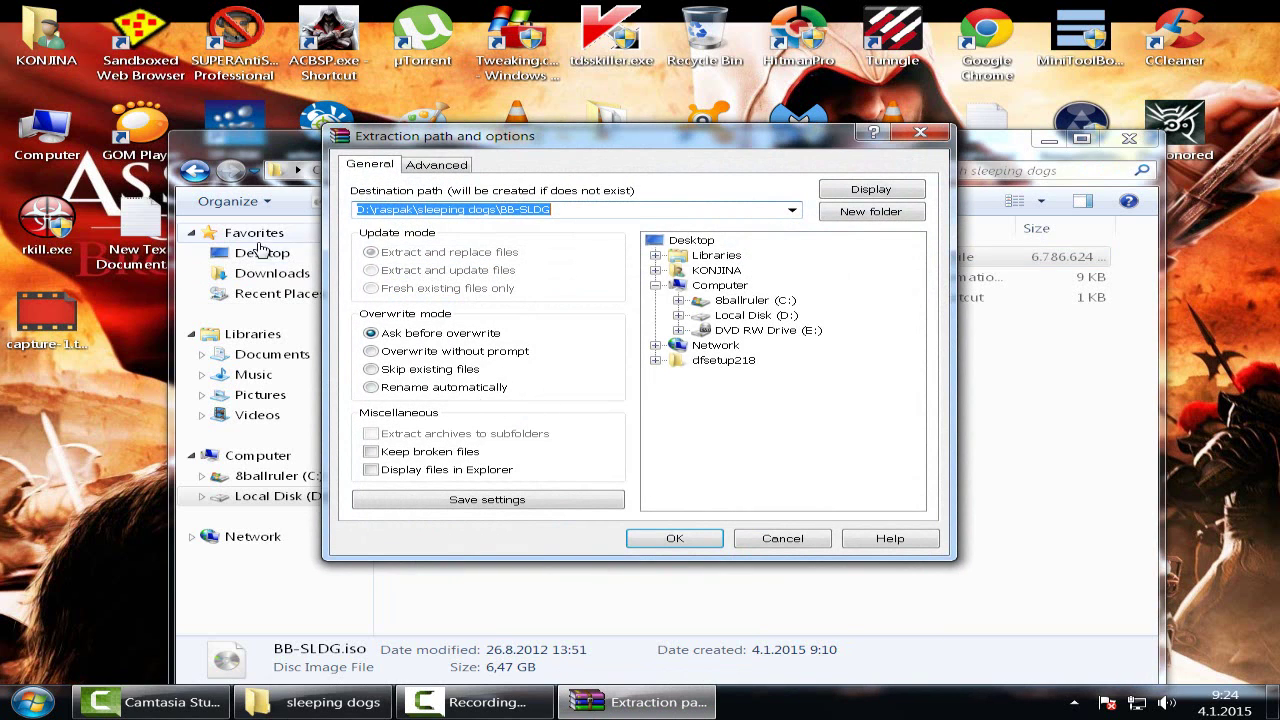
{"action": "left_click", "coordinate": [919, 133]}
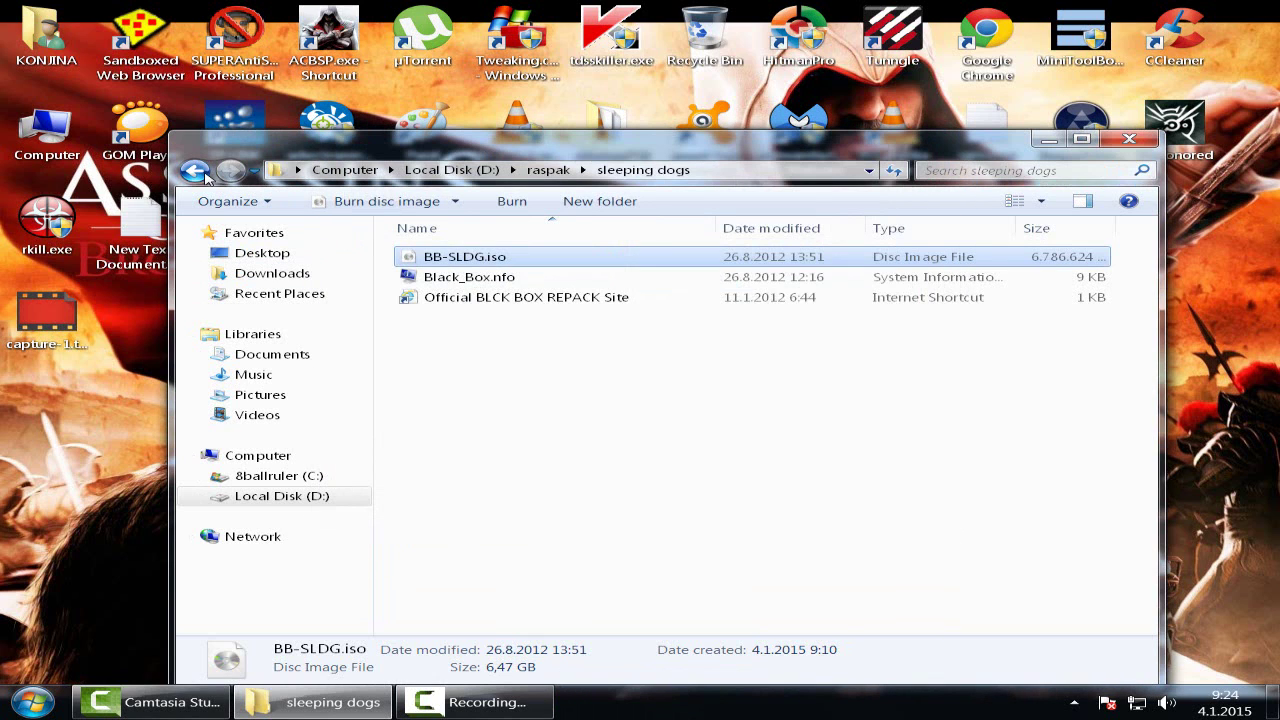
Step: Return to the raspak folder on drive D: and create another subfolder there, keeping the default name "New folder"
{"action": "left_click", "coordinate": [198, 172]}
{"action": "left_click", "coordinate": [198, 172]}
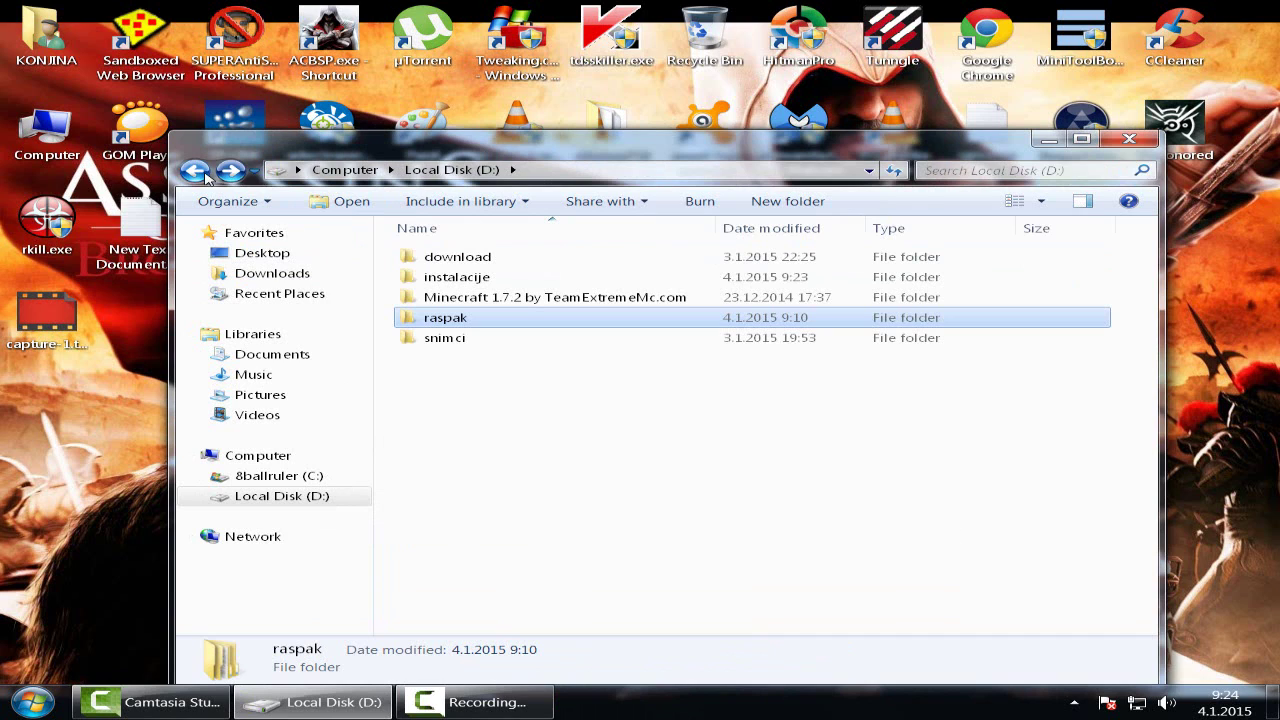
{"action": "double_click", "coordinate": [452, 320]}
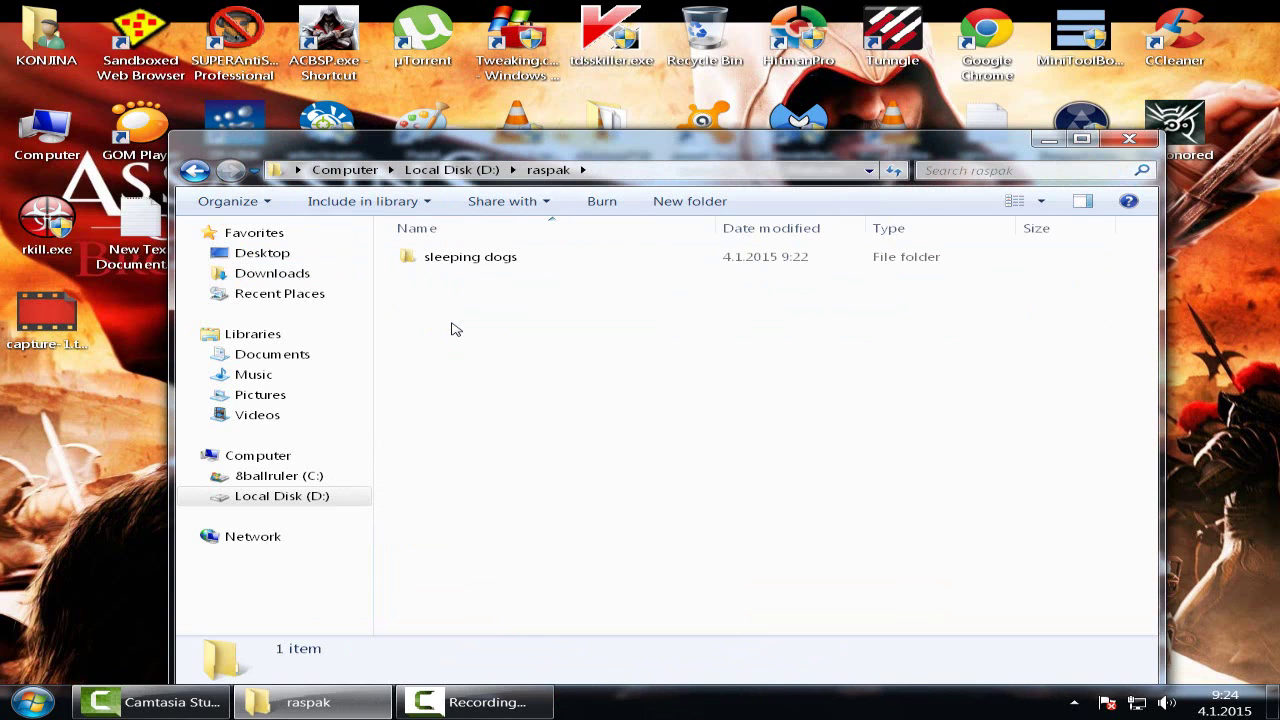
{"action": "right_click", "coordinate": [451, 328]}
{"action": "mouse_move", "coordinate": [560, 520]}
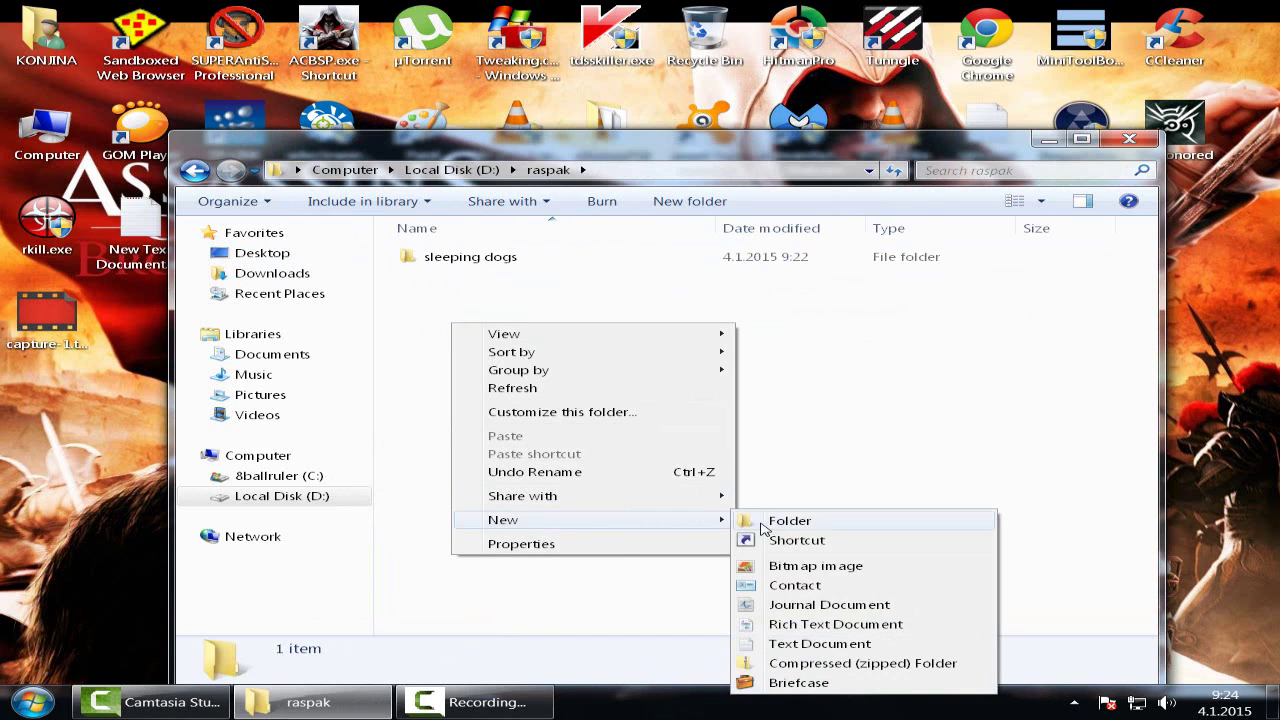
{"action": "left_click", "coordinate": [780, 521]}
{"action": "left_click", "coordinate": [477, 354]}
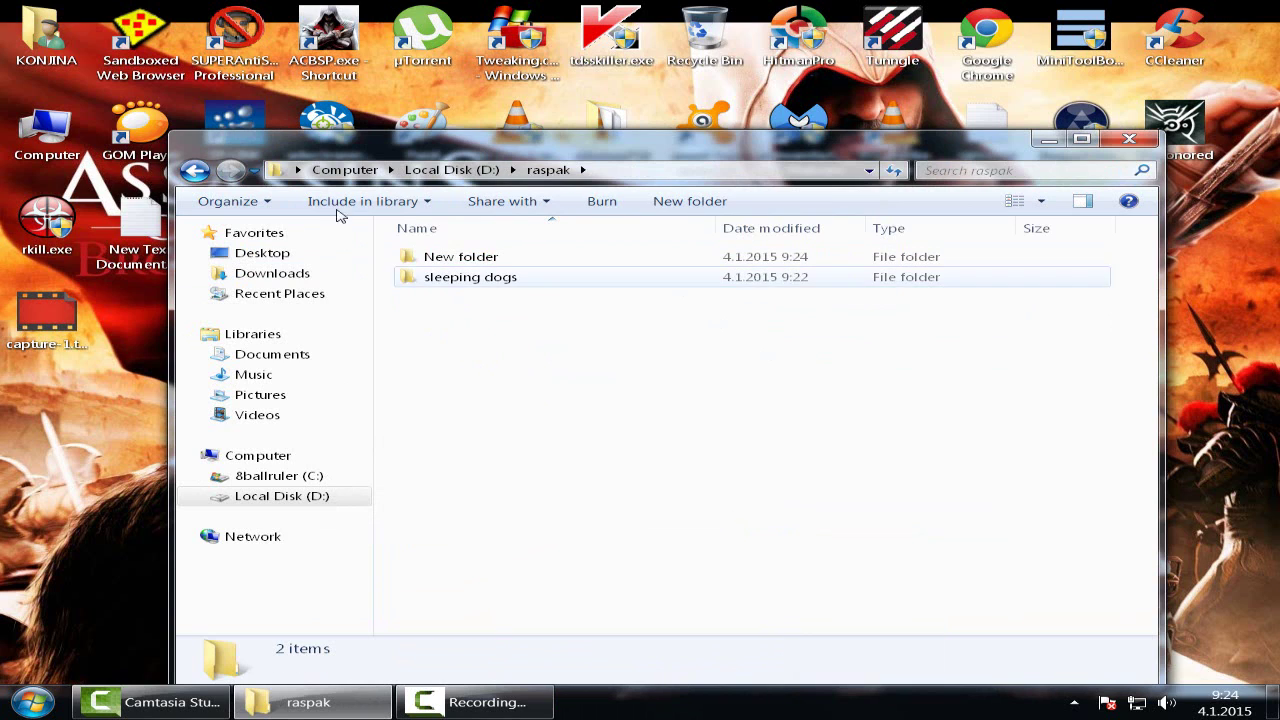
Step: View the contents of D:\instalacije and return to the raspak folder
{"action": "left_click", "coordinate": [203, 172]}
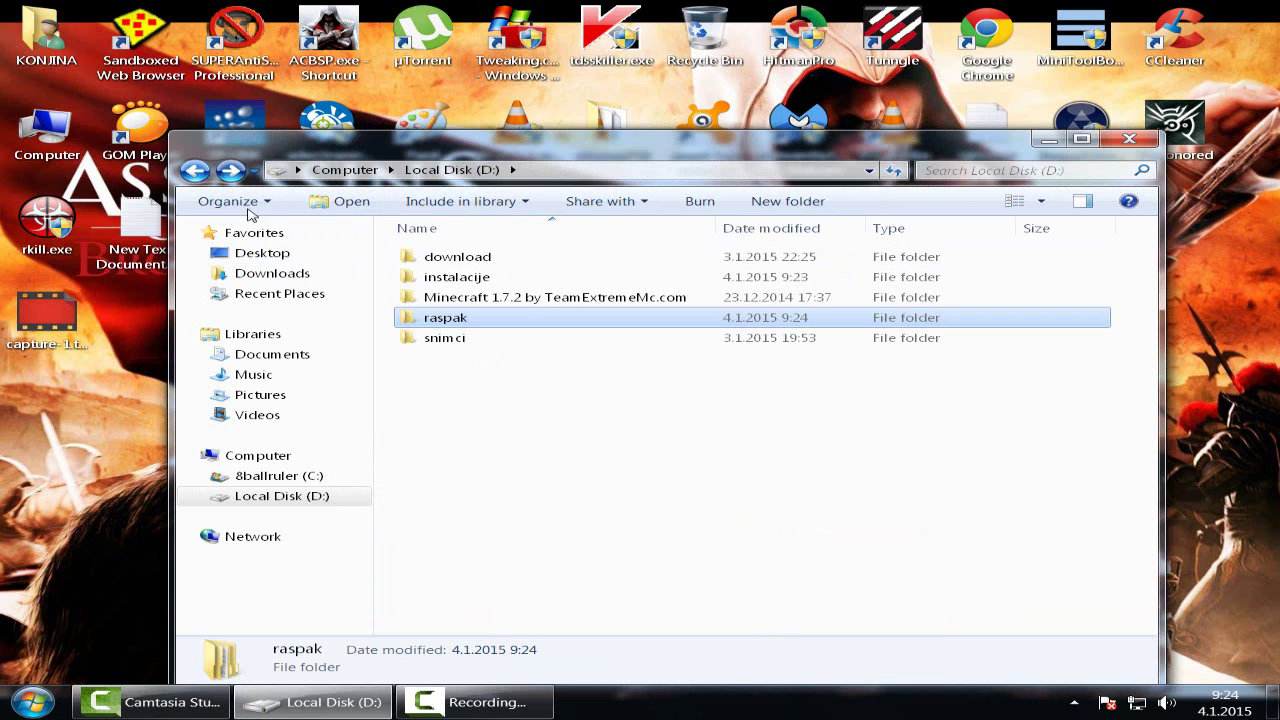
{"action": "double_click", "coordinate": [463, 279]}
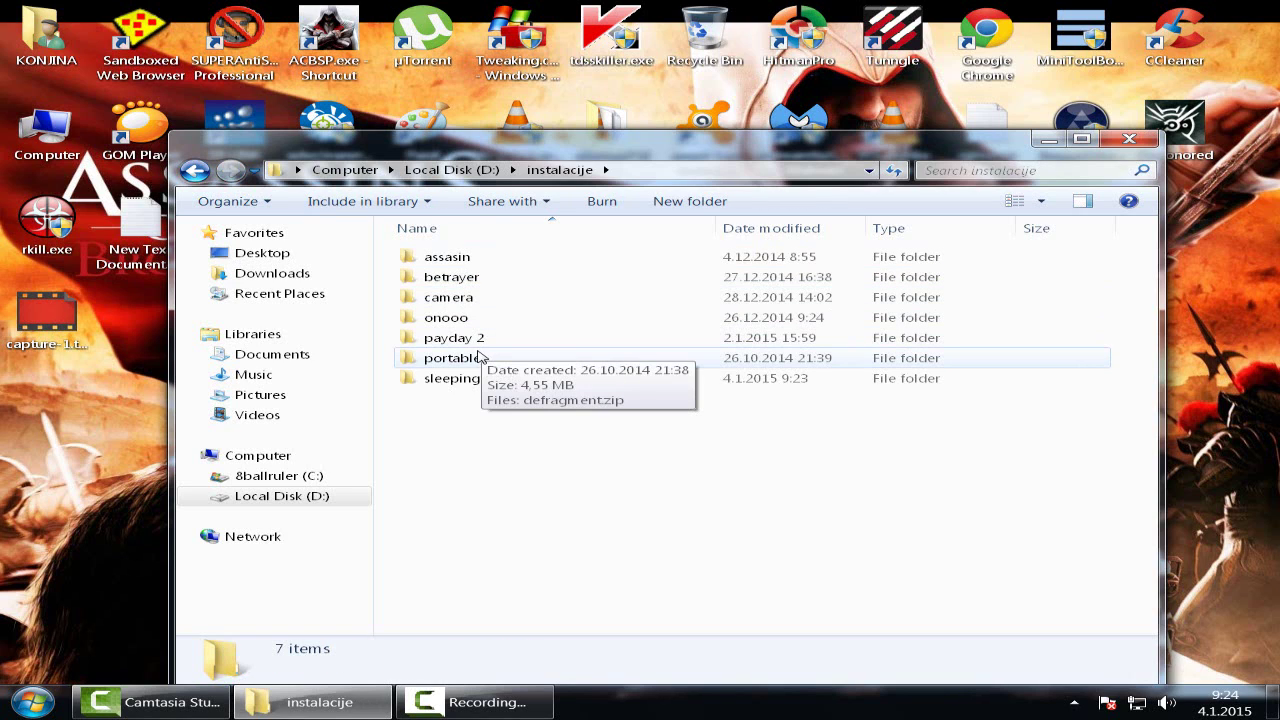
{"action": "key", "text": "BackSpace"}
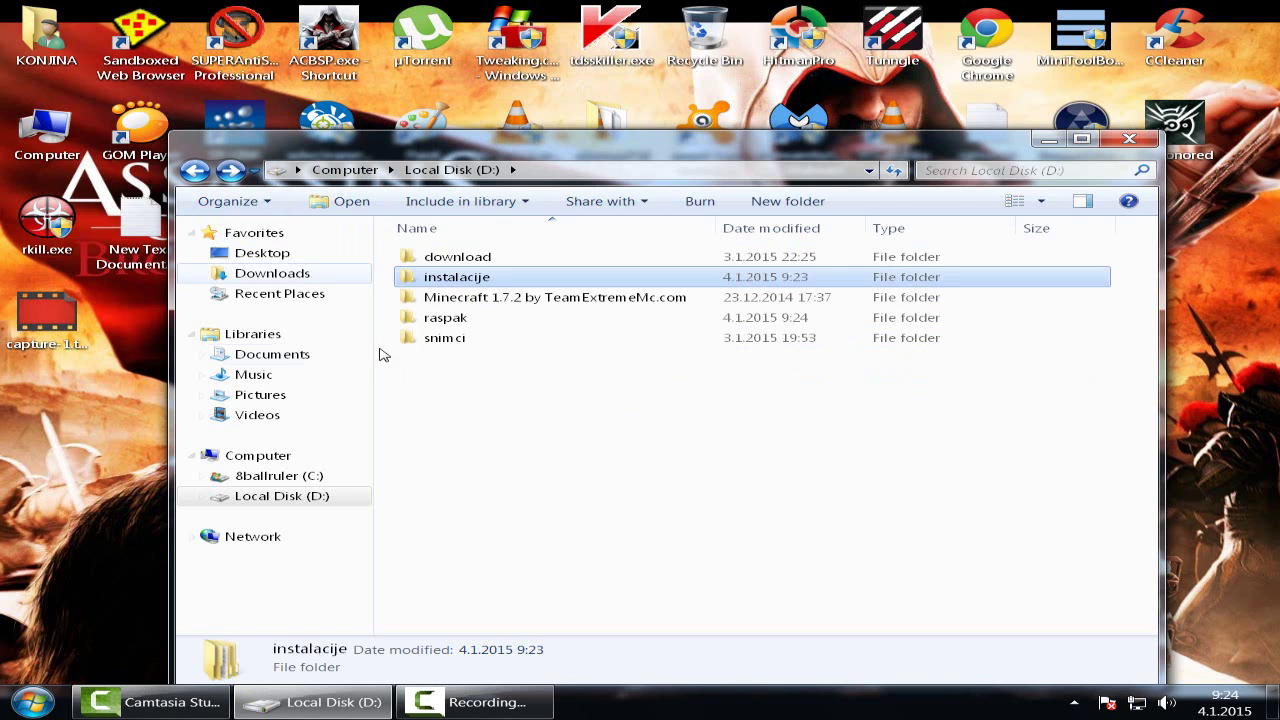
{"action": "double_click", "coordinate": [446, 318]}
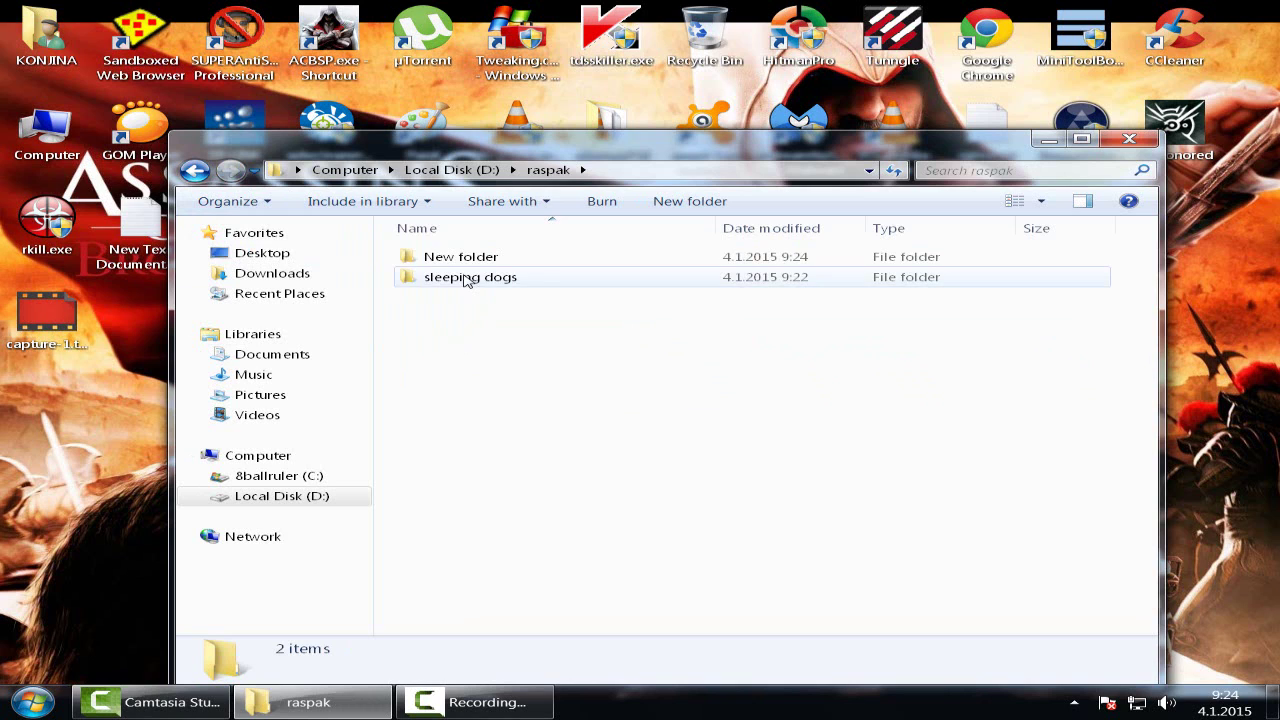
Step: Extract BB-SLDG.iso from D:\raspak\sleeping dogs into D:\raspak\New folder with WinRAR
{"action": "double_click", "coordinate": [466, 278]}
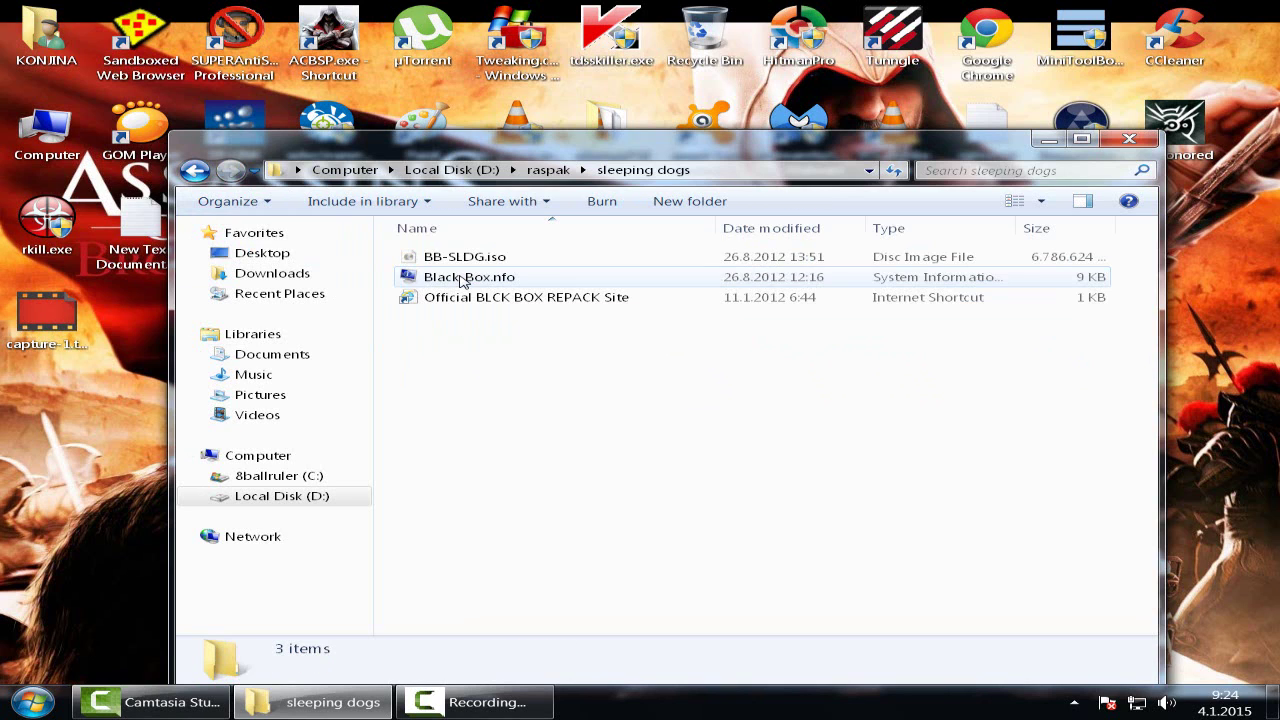
{"action": "left_click", "coordinate": [458, 258]}
{"action": "right_click", "coordinate": [457, 257]}
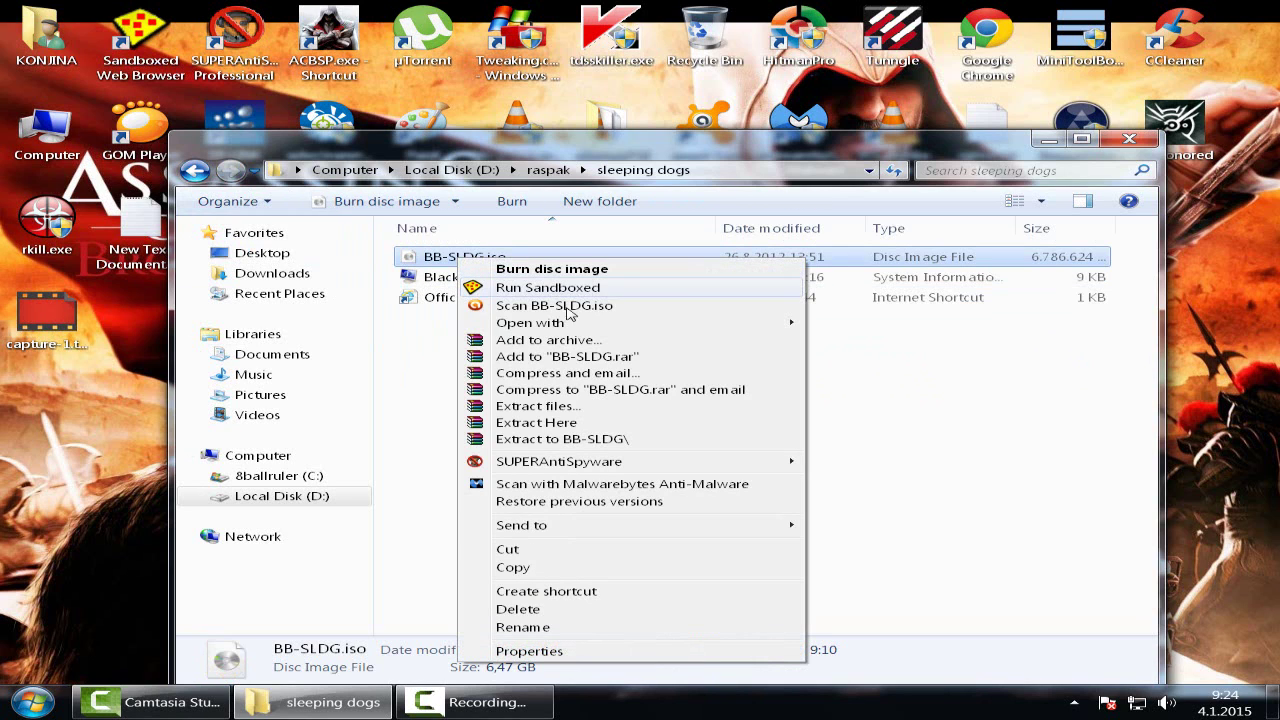
{"action": "left_click", "coordinate": [537, 406]}
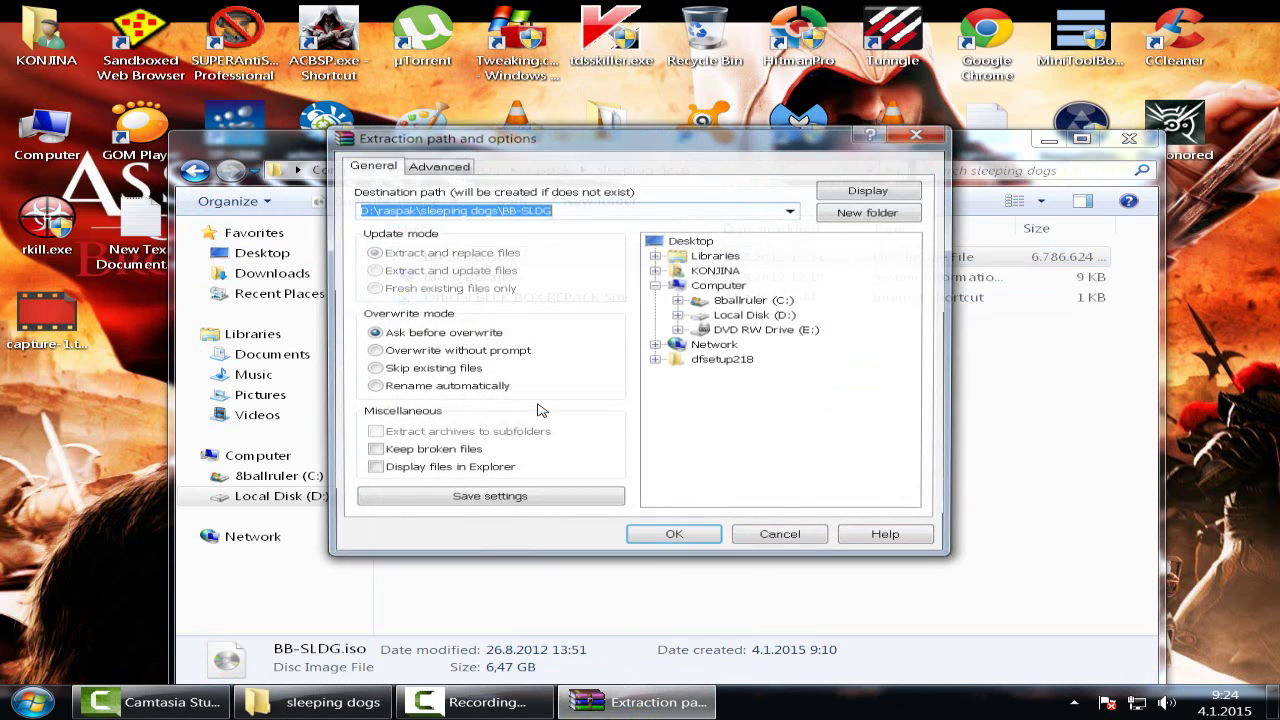
{"action": "left_click", "coordinate": [679, 316]}
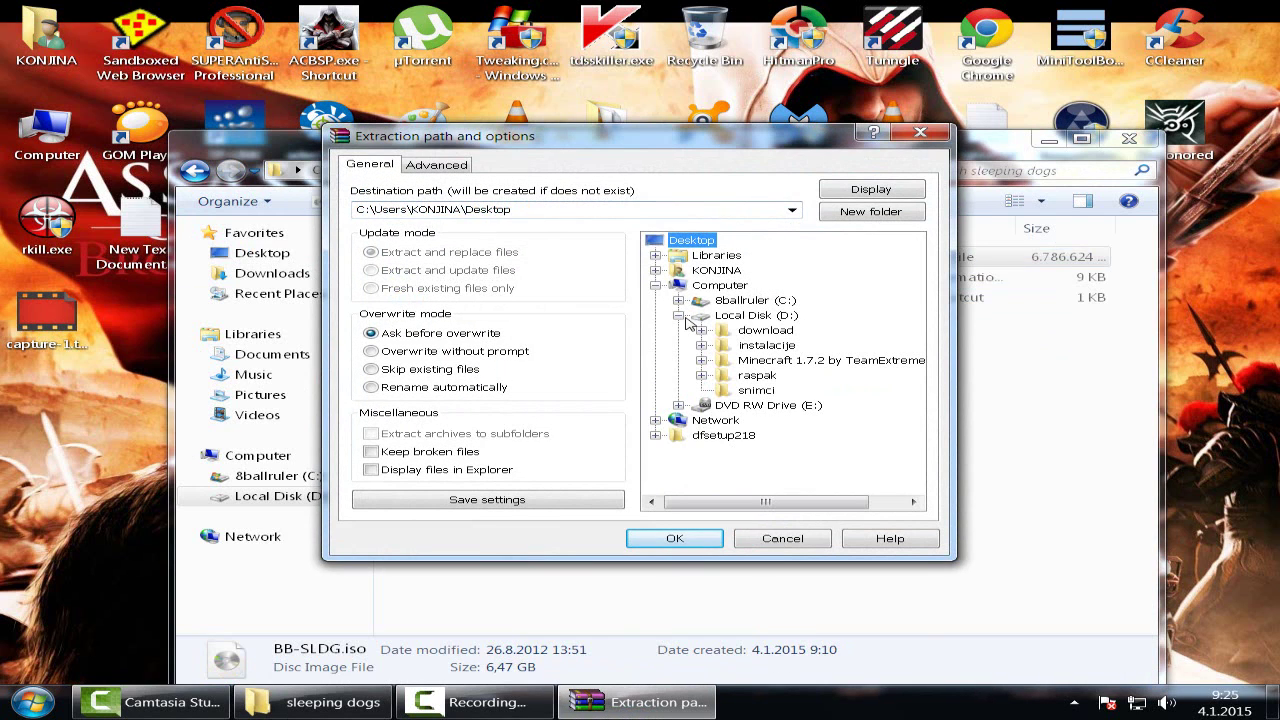
{"action": "left_click", "coordinate": [702, 376]}
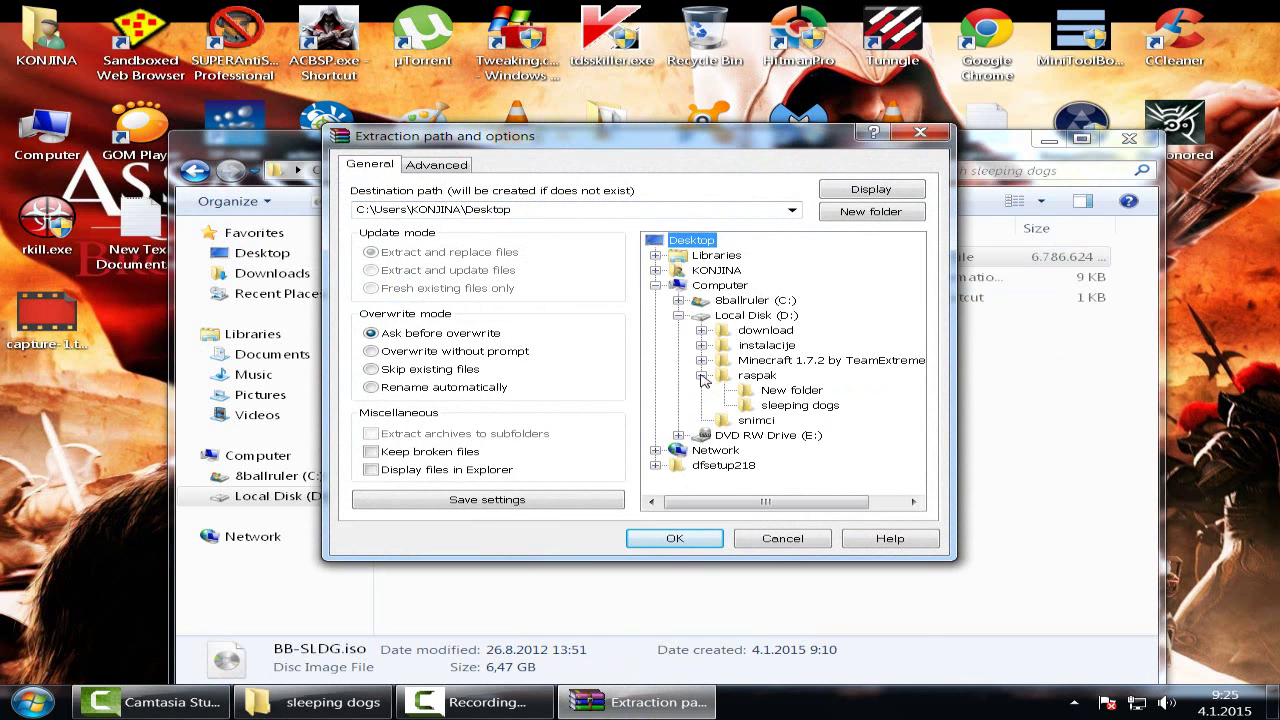
{"action": "left_click", "coordinate": [782, 391]}
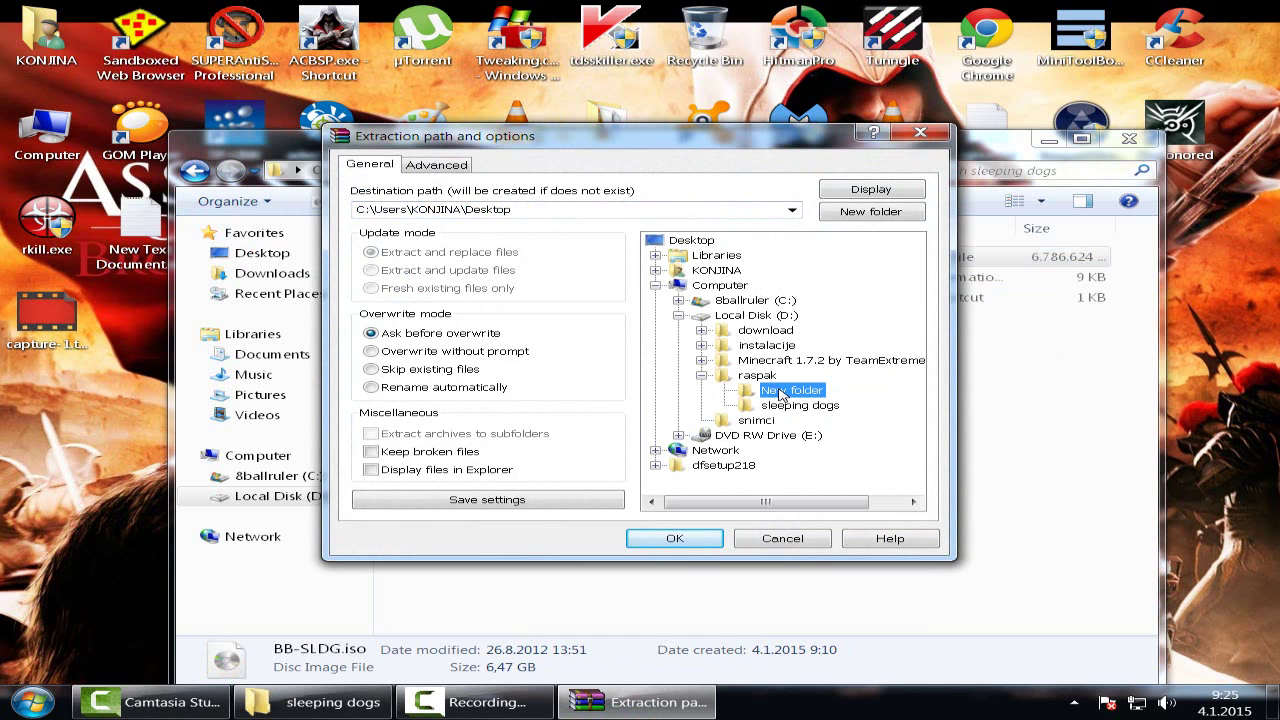
{"action": "left_click", "coordinate": [690, 544]}
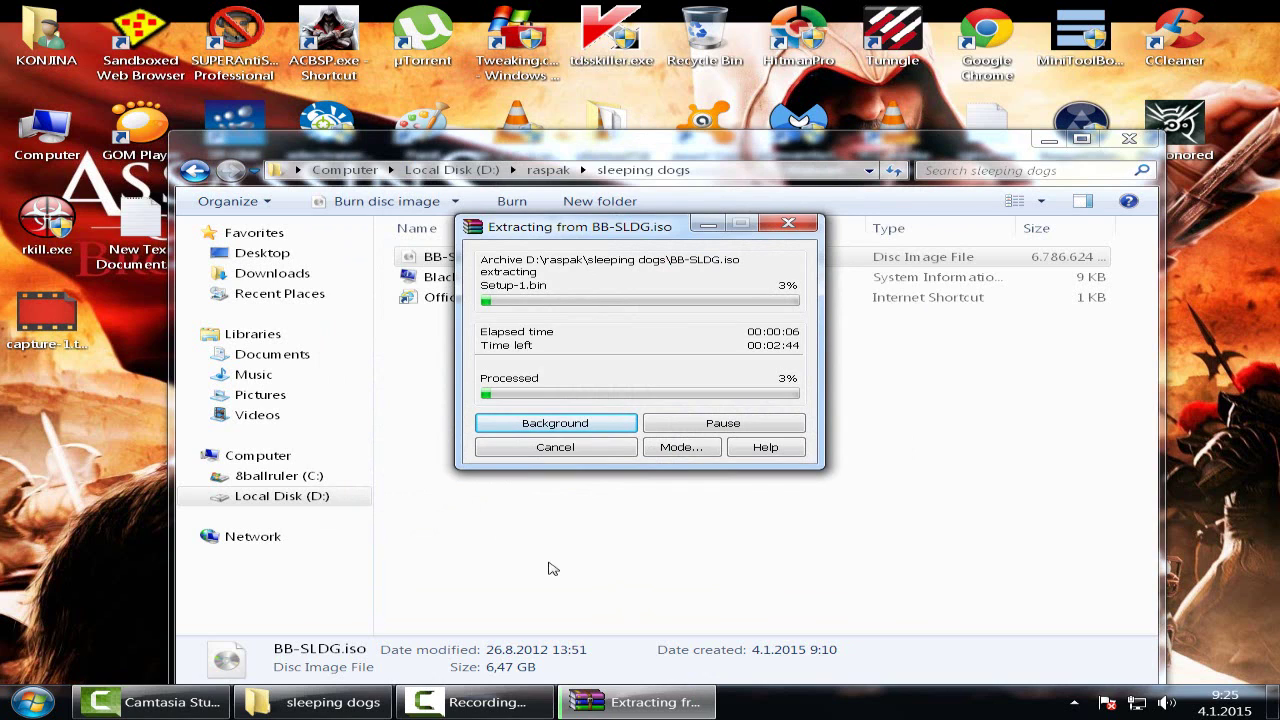
{"action": "left_click", "coordinate": [480, 702]}
{"action": "left_click", "coordinate": [1178, 628]}
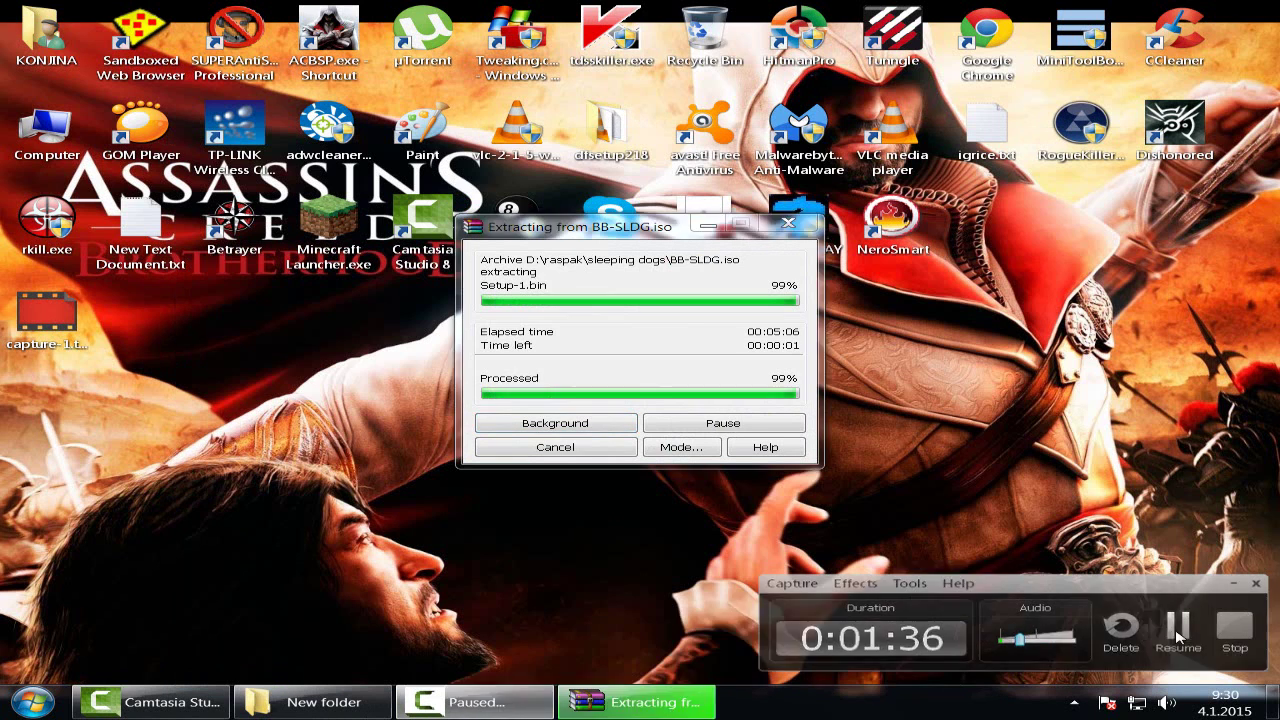
{"action": "left_click", "coordinate": [1178, 628]}
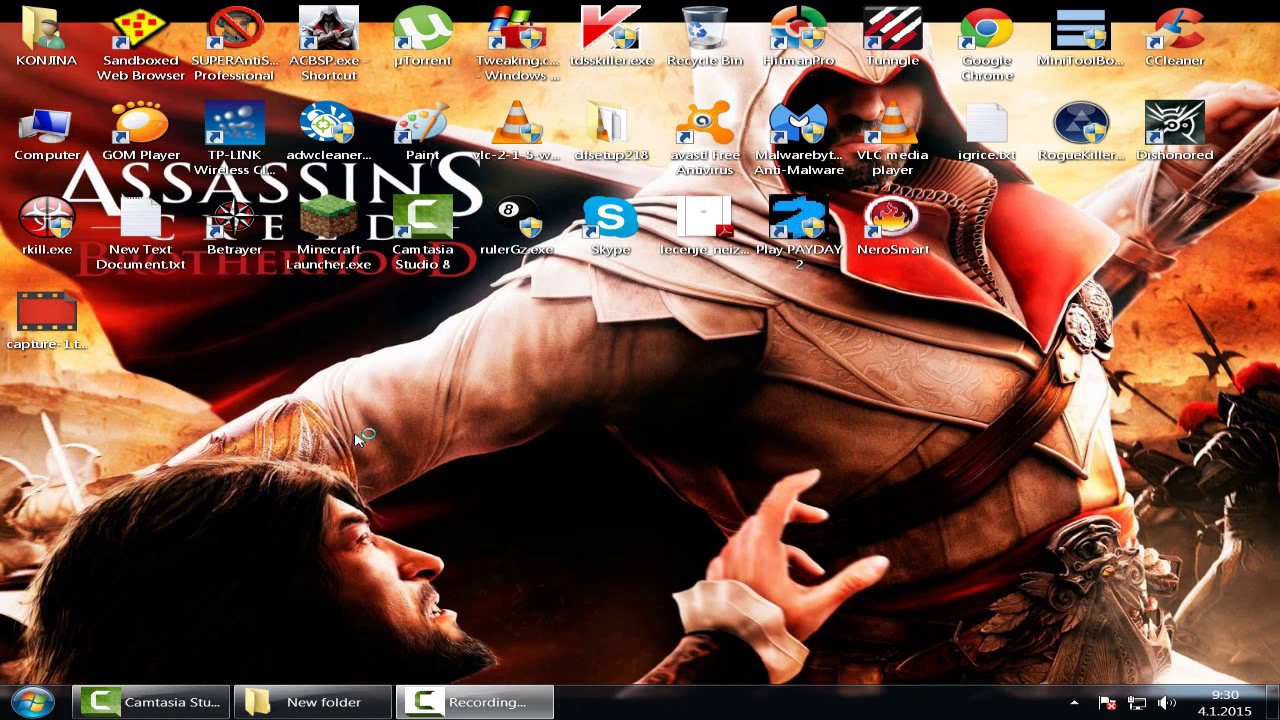
Step: Open the New folder inside D:\raspak and view the files extracted from the disc image
{"action": "left_click", "coordinate": [50, 145]}
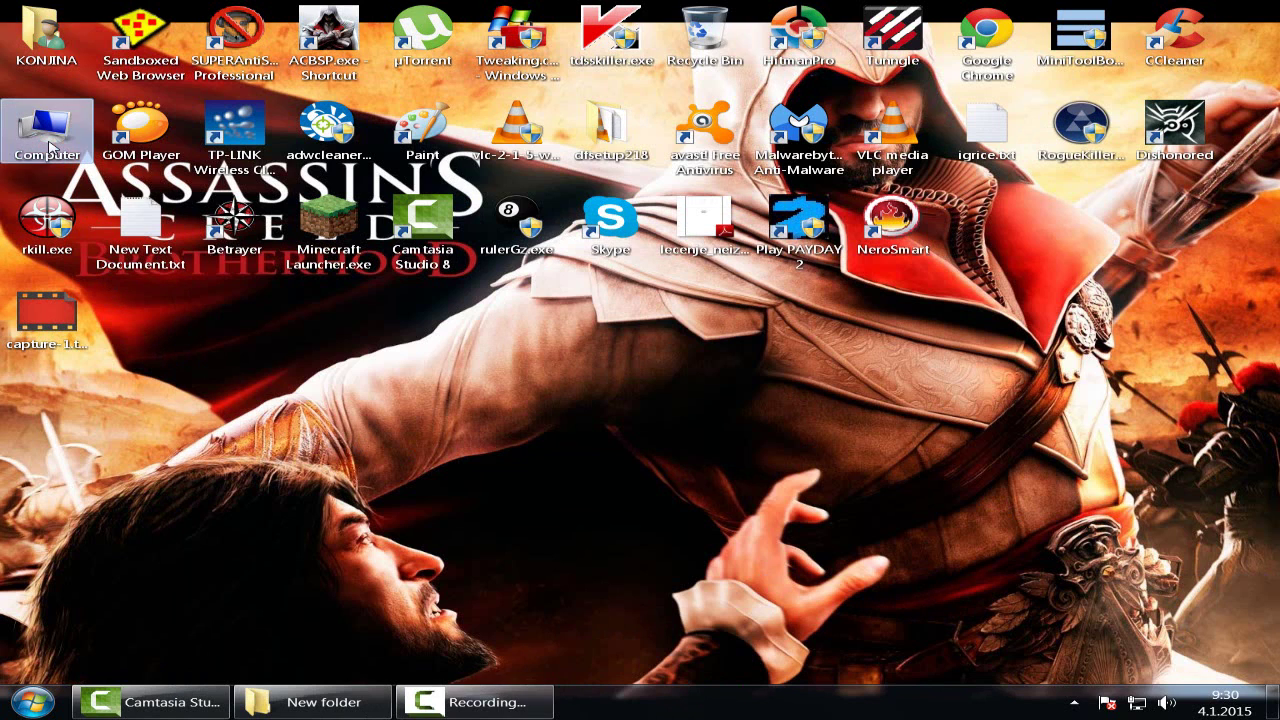
{"action": "double_click", "coordinate": [50, 145]}
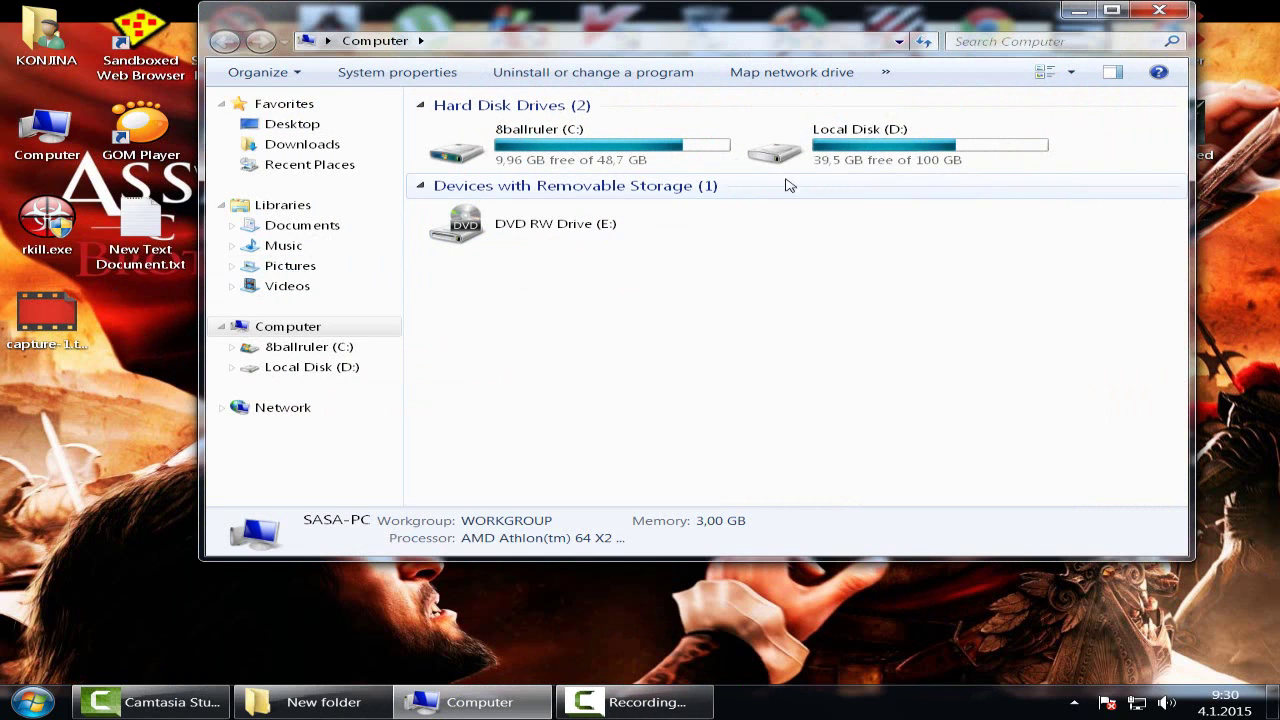
{"action": "double_click", "coordinate": [843, 157]}
{"action": "left_click", "coordinate": [485, 190]}
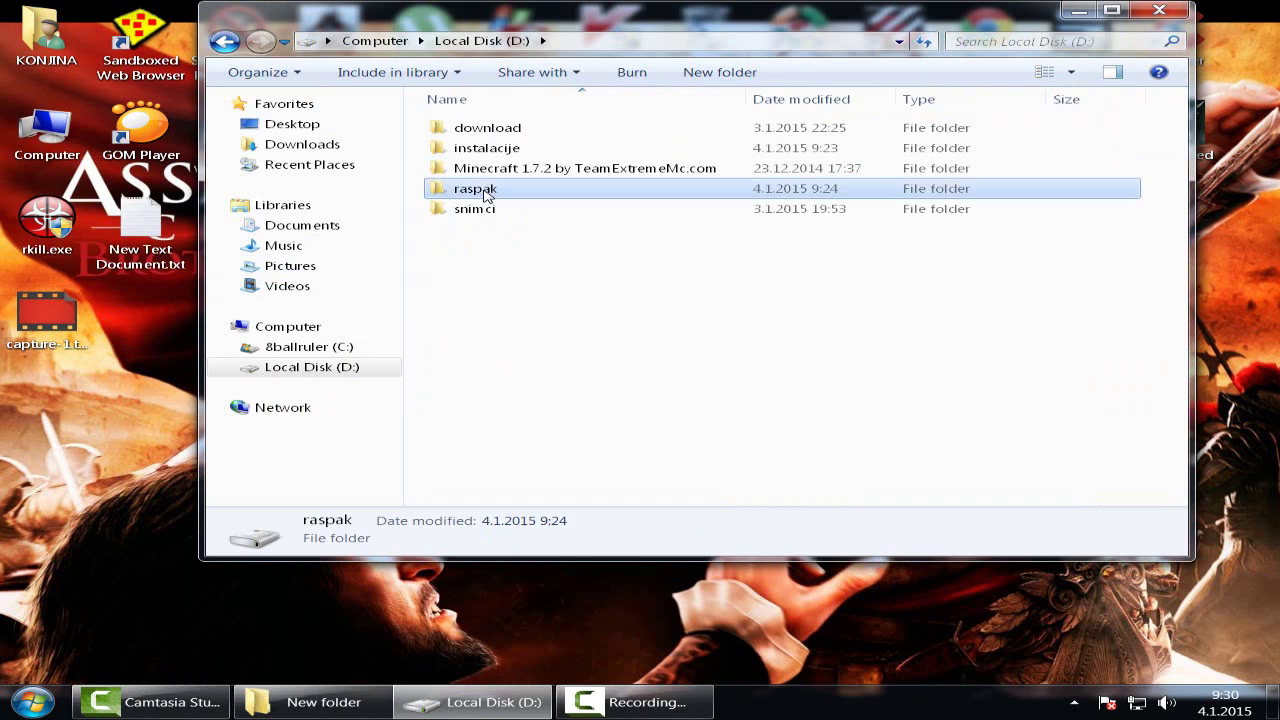
{"action": "double_click", "coordinate": [485, 190]}
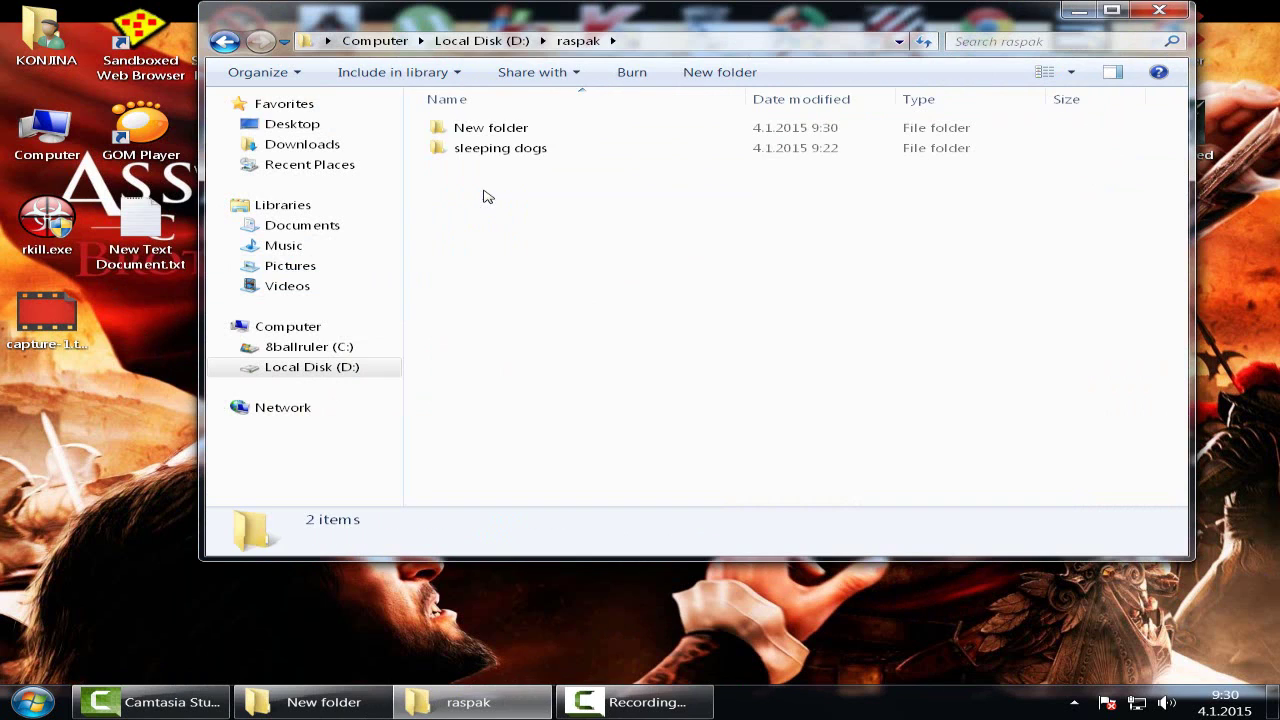
{"action": "double_click", "coordinate": [491, 134]}
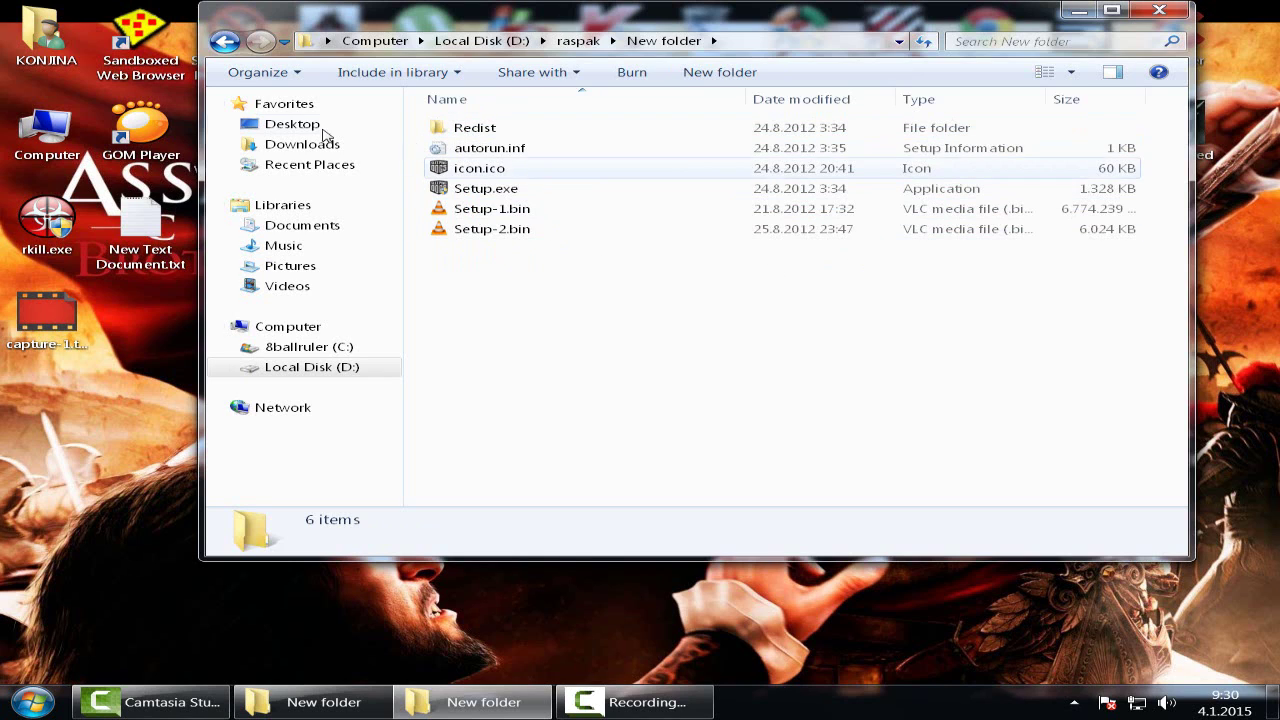
Step: Look up the sleeping dogs folder in D:\instalacije and return to the root of drive D:
{"action": "left_click", "coordinate": [226, 42]}
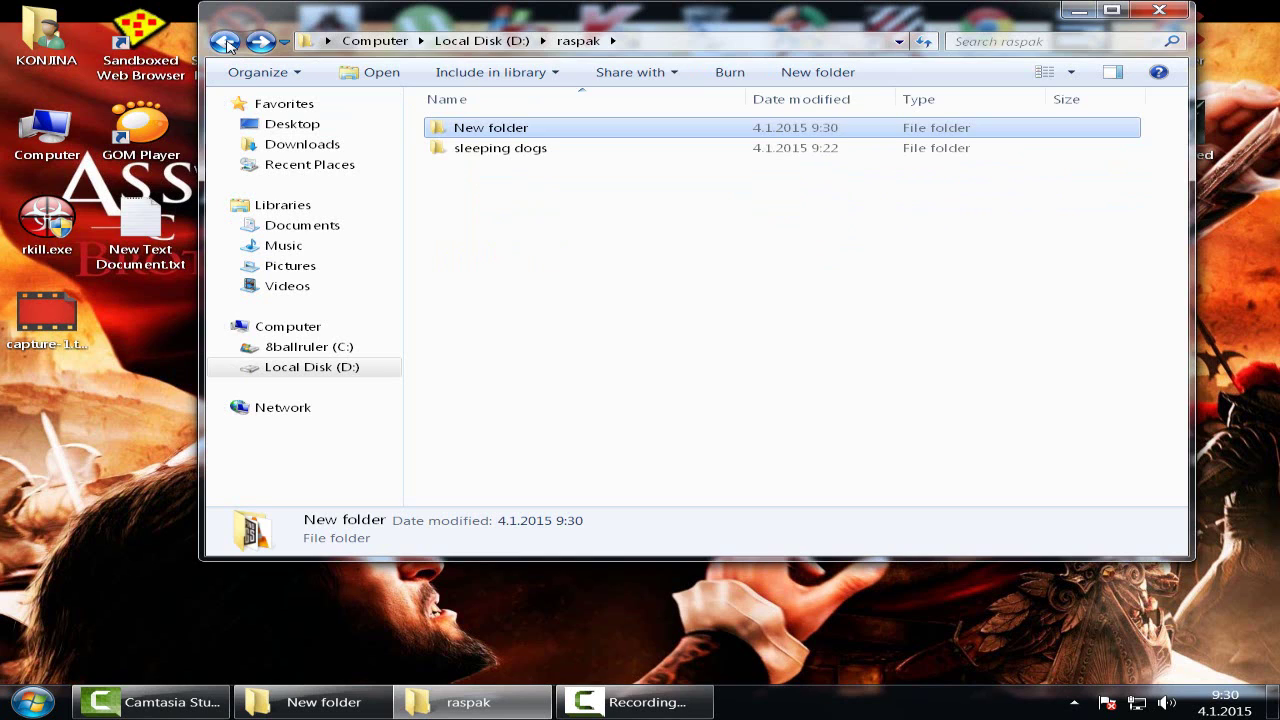
{"action": "left_click", "coordinate": [226, 42]}
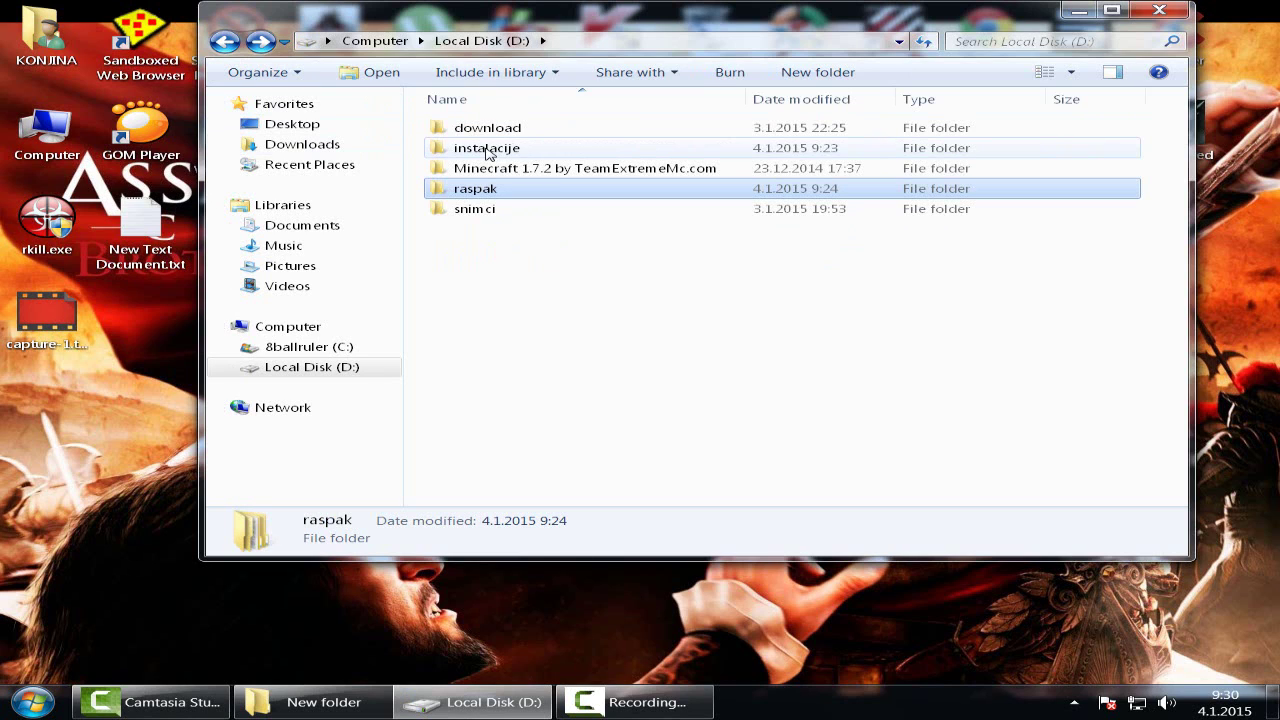
{"action": "double_click", "coordinate": [487, 151]}
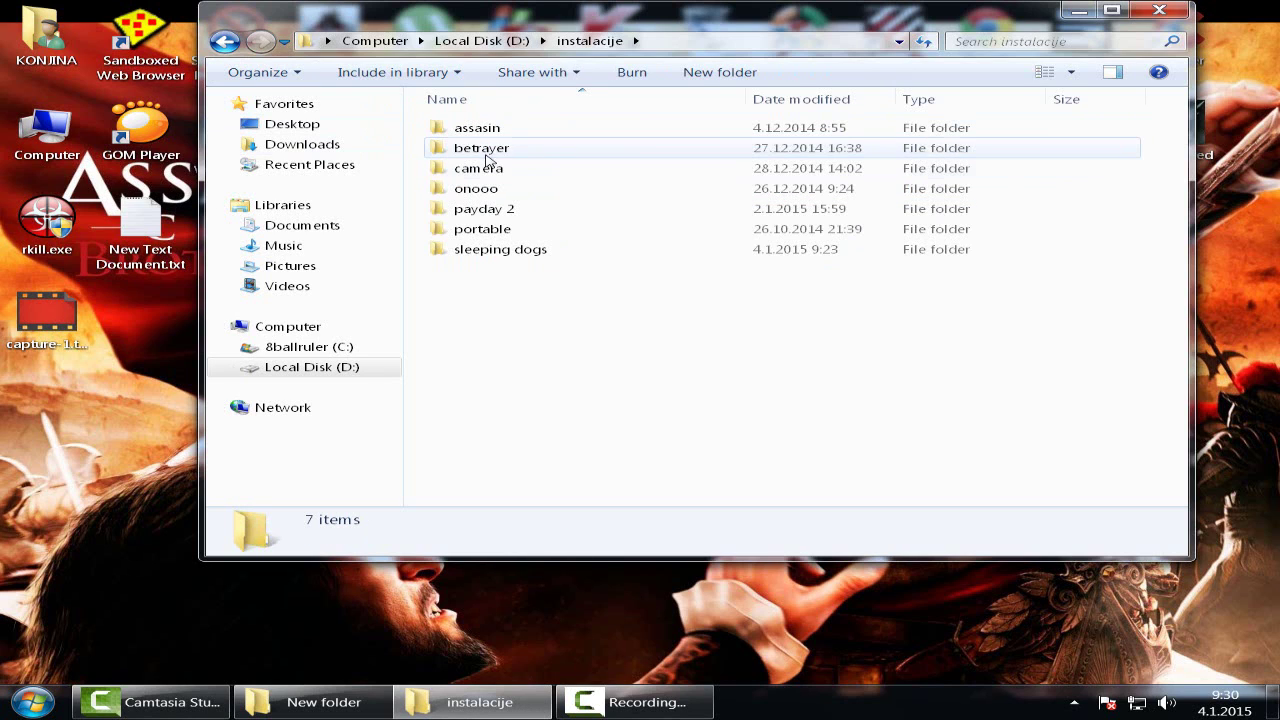
{"action": "double_click", "coordinate": [471, 257]}
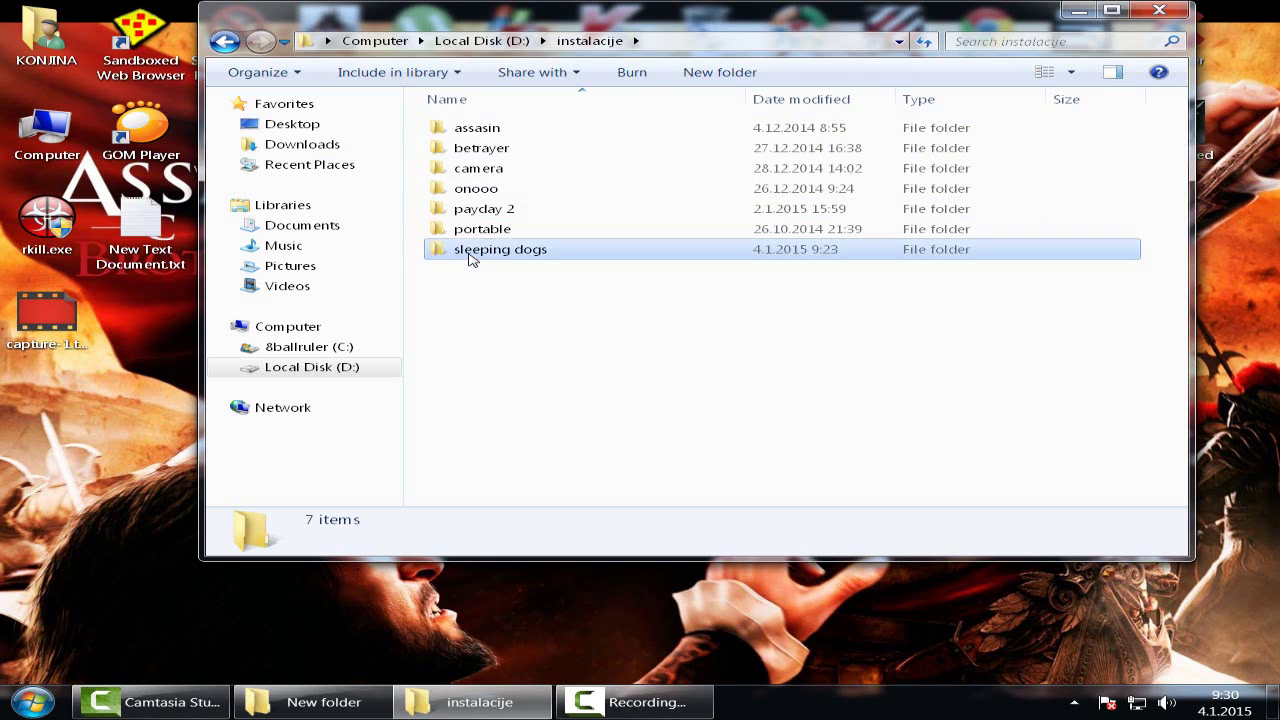
{"action": "double_click", "coordinate": [228, 43]}
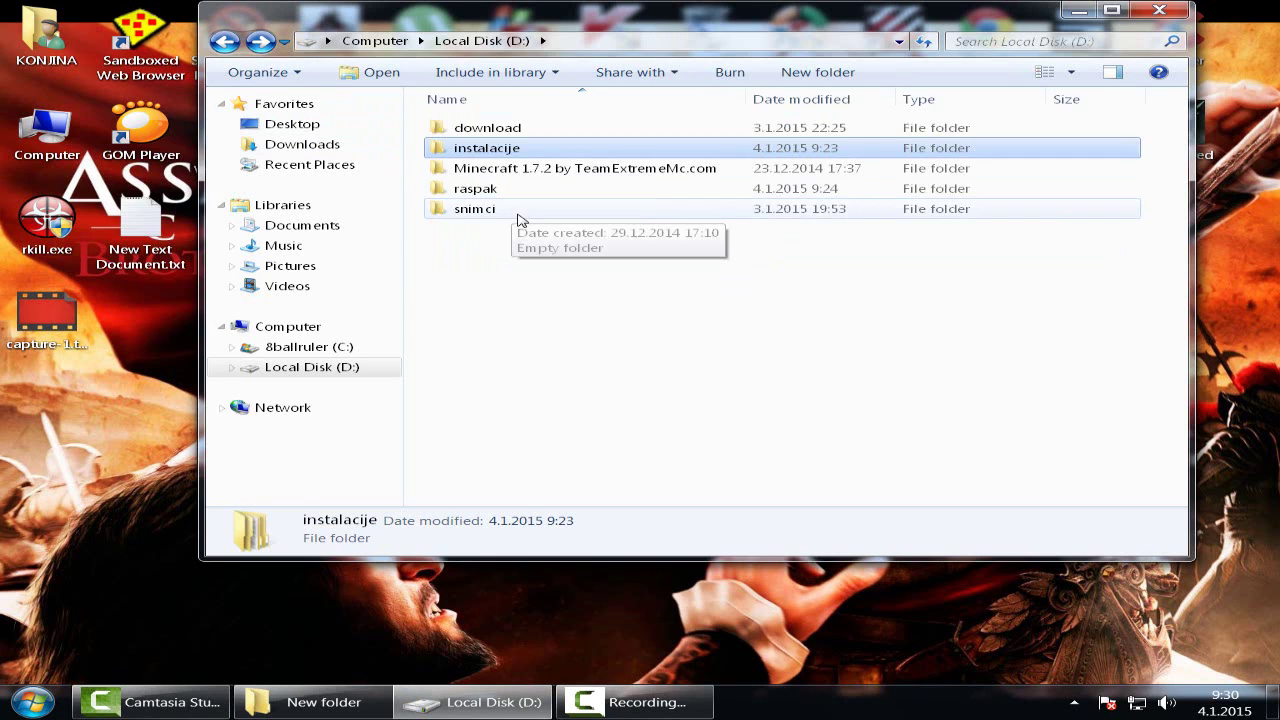
Step: Run Setup.exe from D:\raspak\New folder and proceed past the installer's welcome page
{"action": "double_click", "coordinate": [477, 190]}
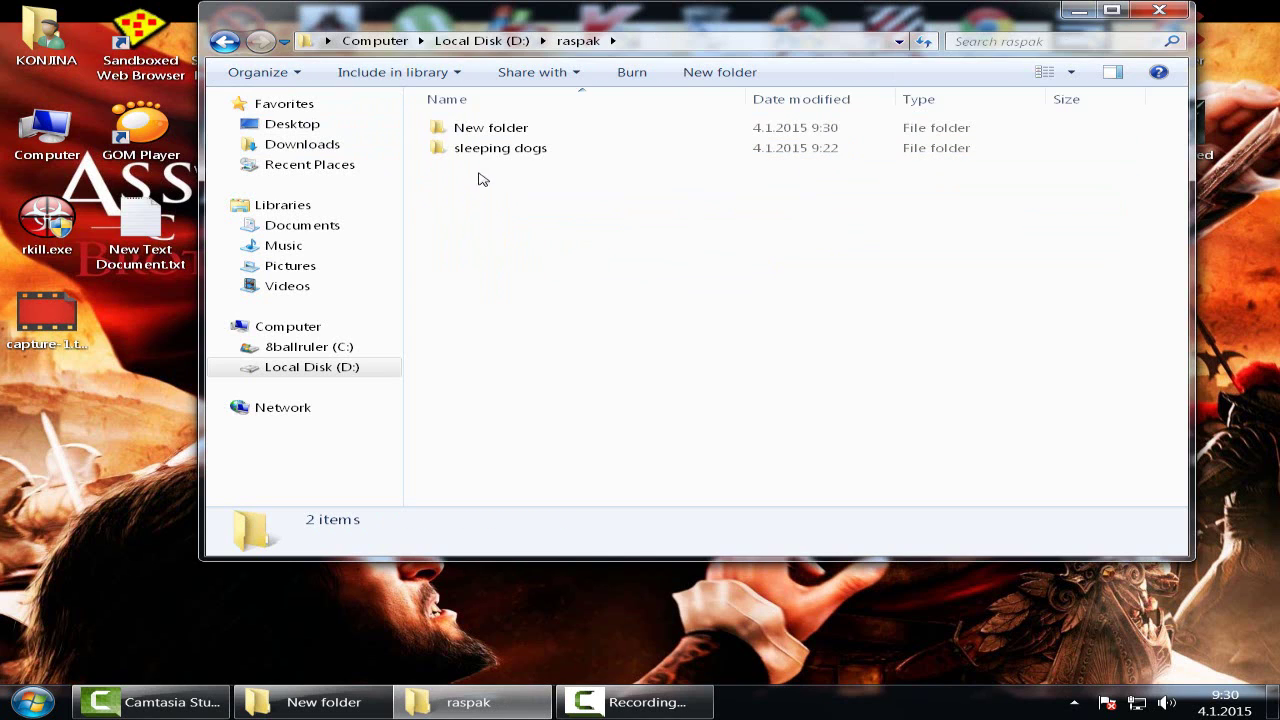
{"action": "double_click", "coordinate": [482, 129]}
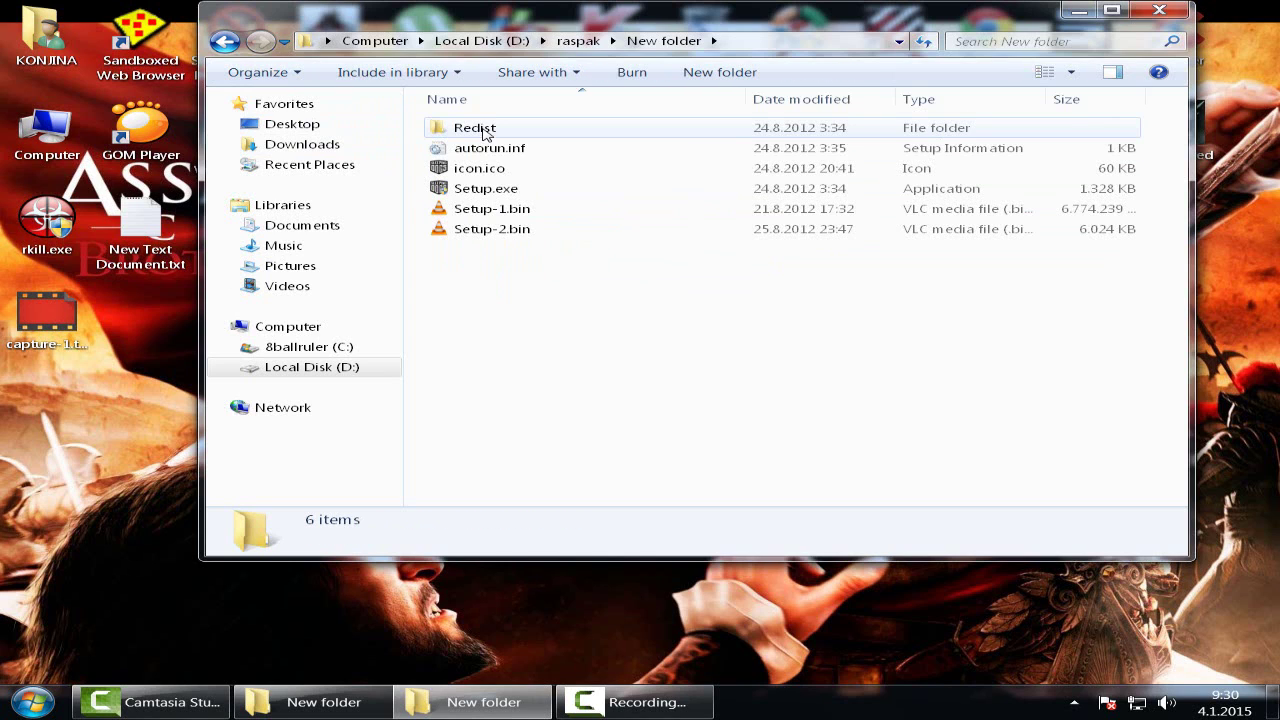
{"action": "left_click", "coordinate": [485, 192]}
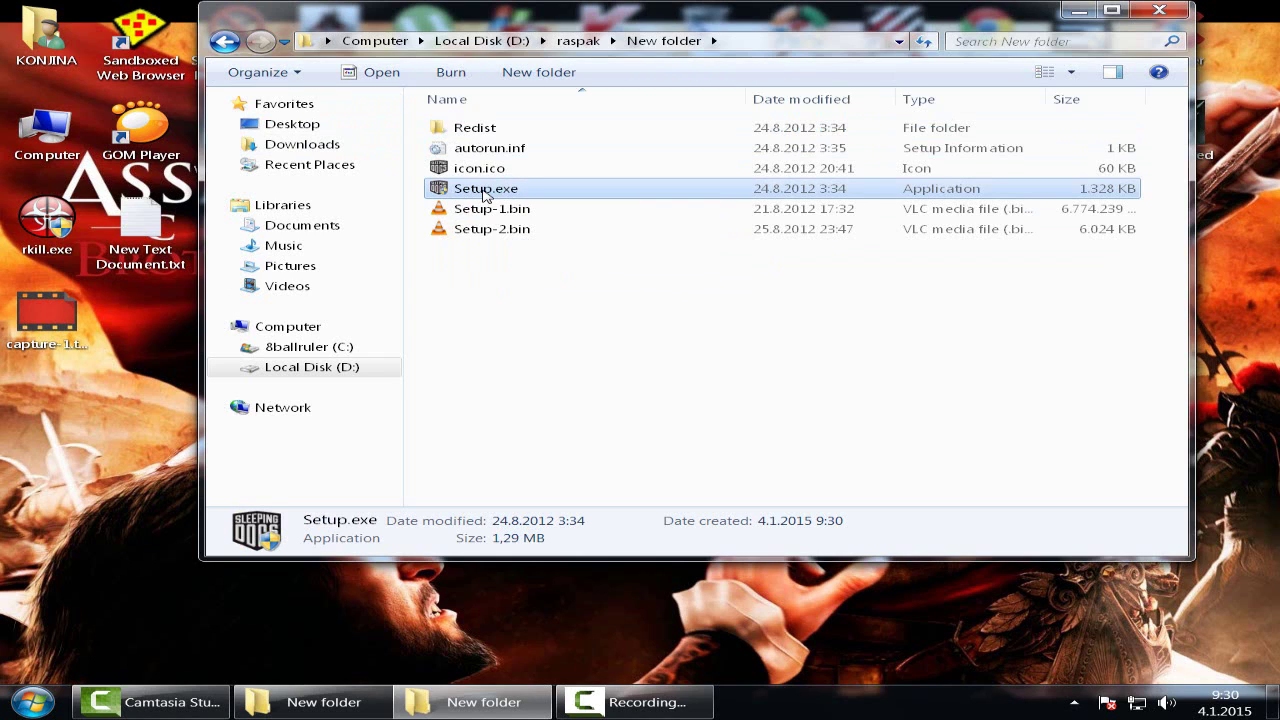
{"action": "double_click", "coordinate": [485, 193]}
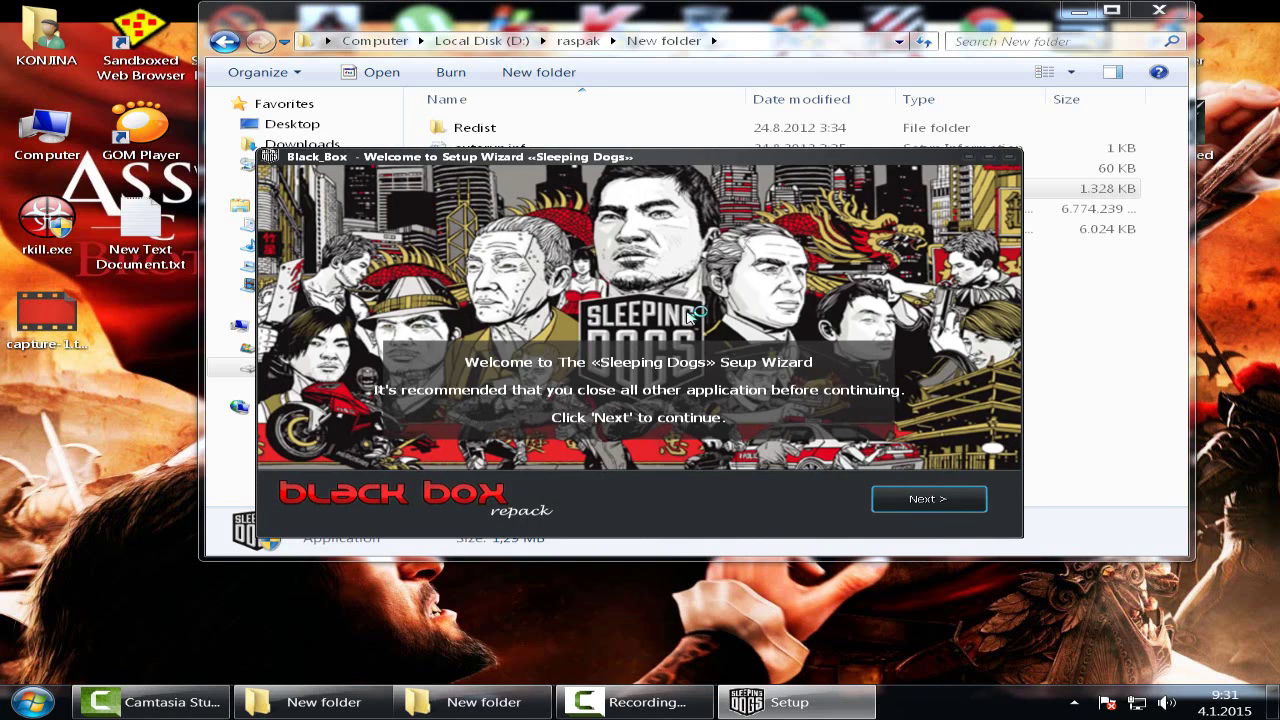
{"action": "key", "text": "Return"}
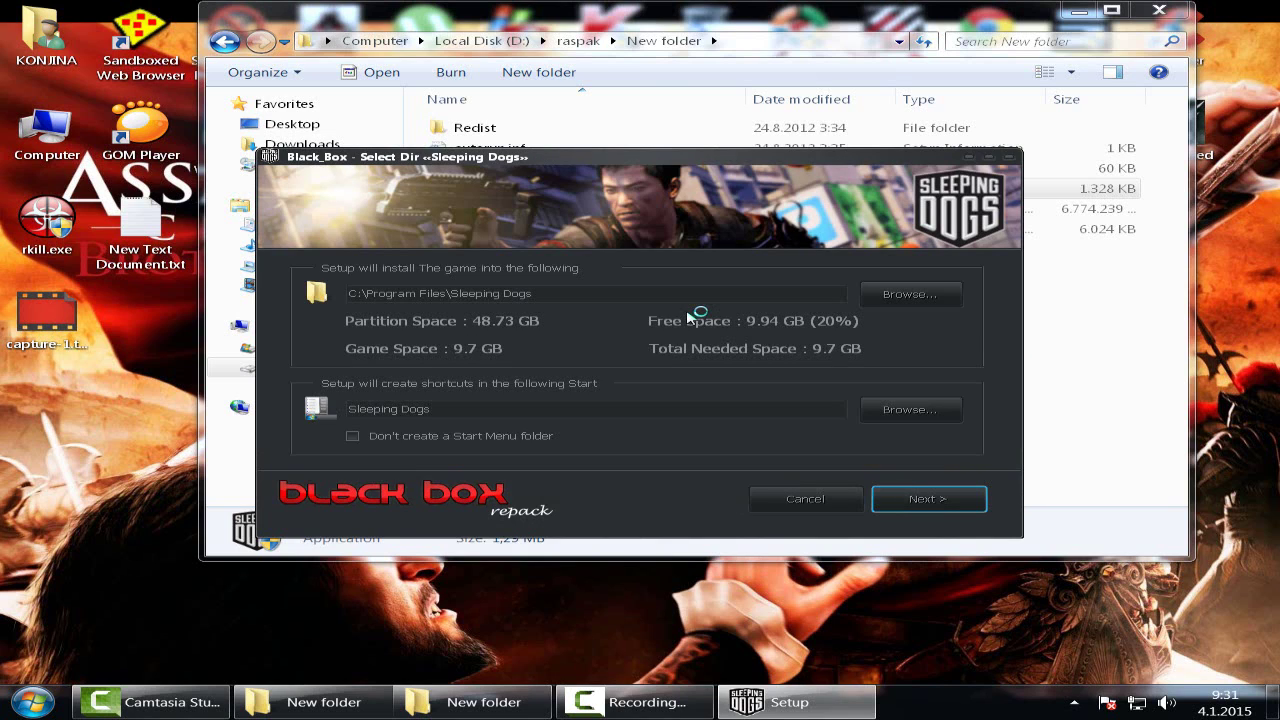
Step: Set the install location to D:\instalacije\sleeping dogs\Sleeping Dogs, opt out of a Start Menu folder, and continue
{"action": "key", "text": "Tab"}
{"action": "key", "text": "Return"}
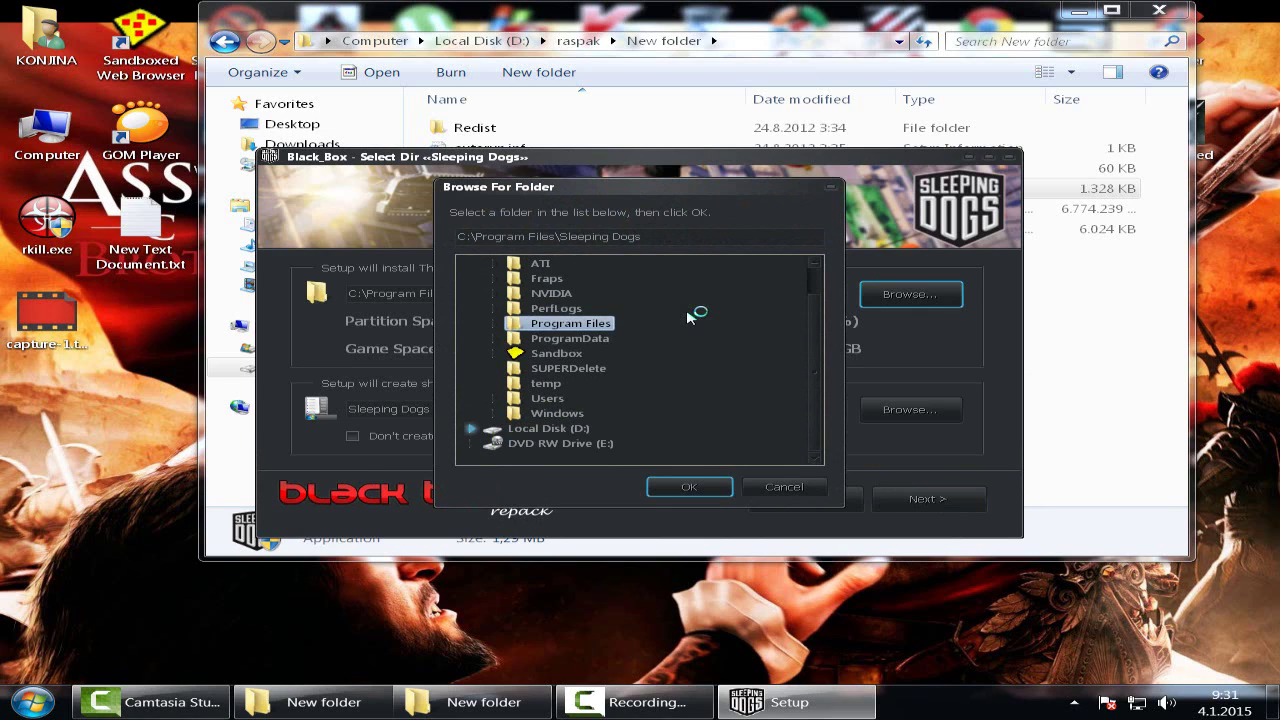
{"action": "key", "text": "Up"}
{"action": "key", "text": "Up"}
{"action": "key", "text": "Up"}
{"action": "key", "text": "Up"}
{"action": "key", "text": "Down"}
{"action": "key", "text": "Down"}
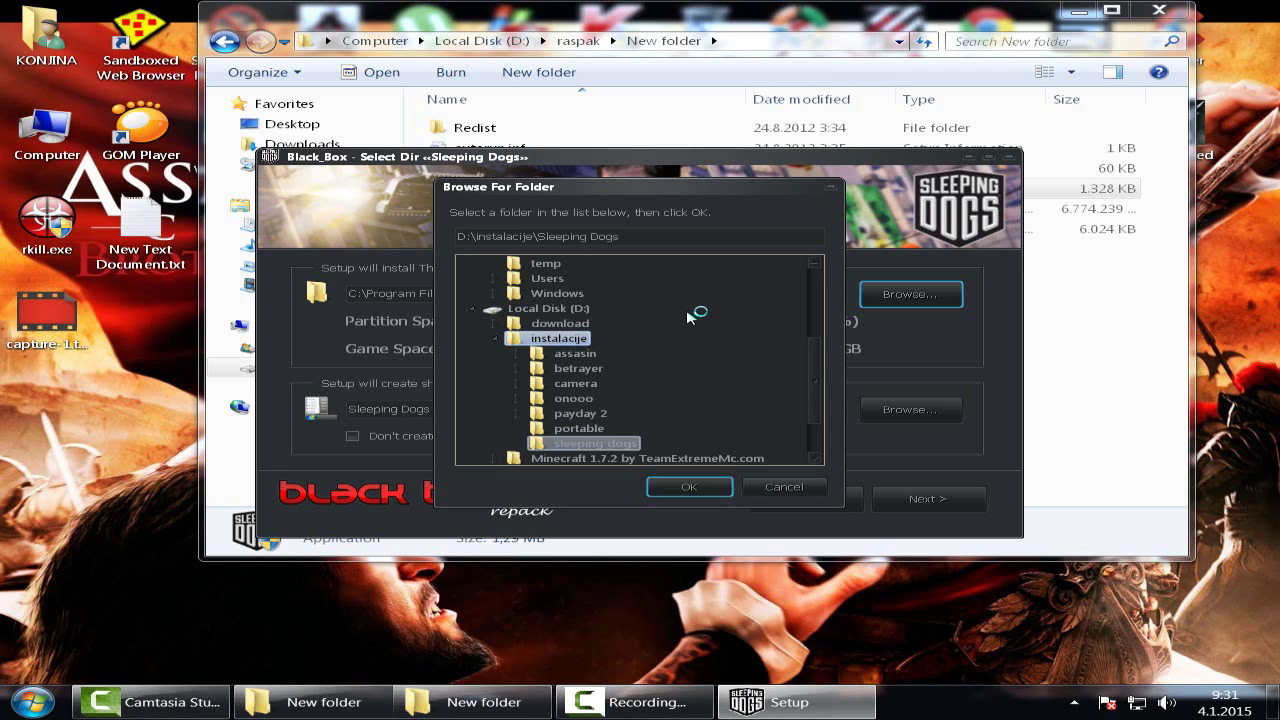
{"action": "key", "text": "Return"}
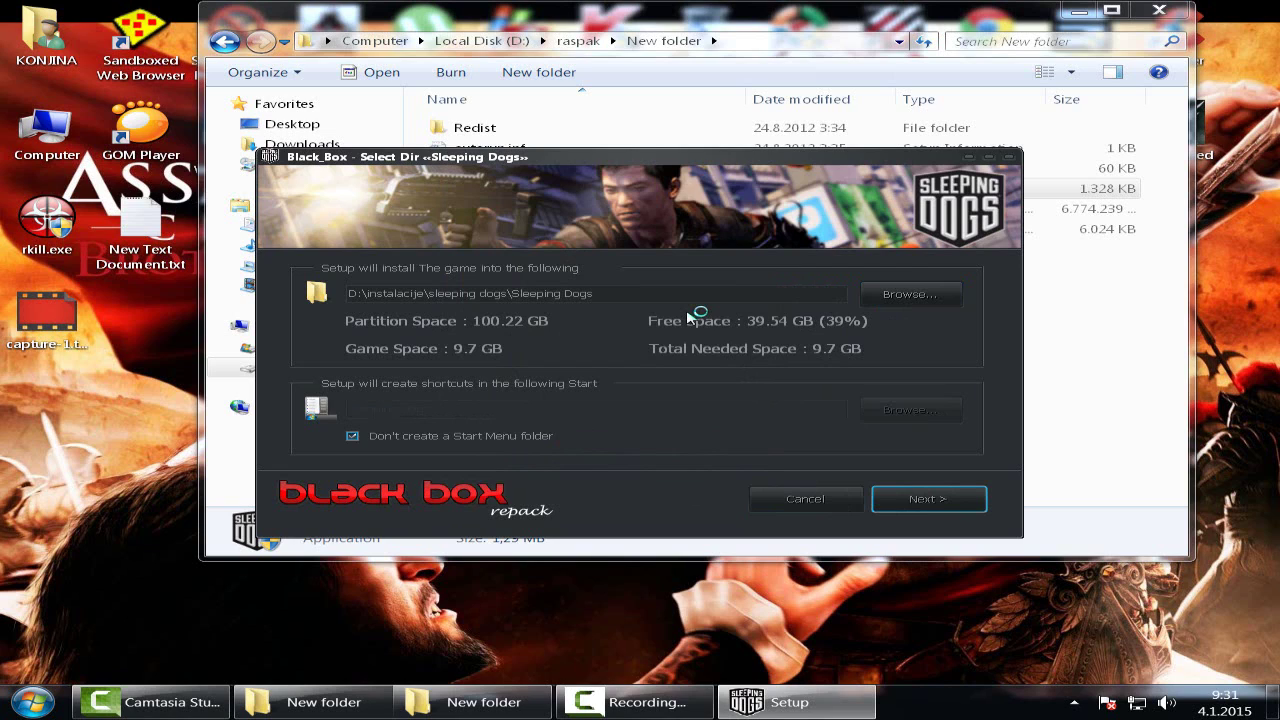
{"action": "key", "text": "Return"}
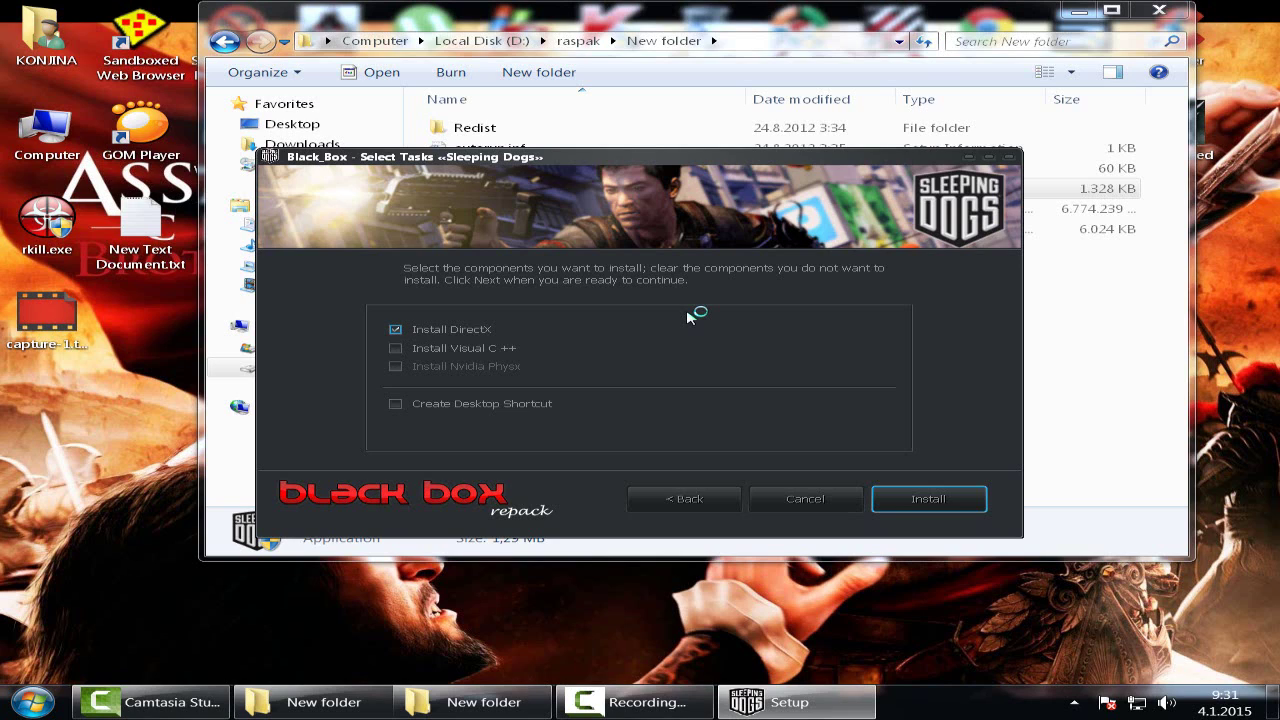
Step: Include DirectX and Visual C++ in the components to install and start the game installation
{"action": "key", "text": "Down"}
{"action": "key", "text": "Down"}
{"action": "key", "text": "space"}
{"action": "key", "text": "Up"}
{"action": "key", "text": "Up"}
{"action": "key", "text": "Down"}
{"action": "key", "text": "Down"}
{"action": "key", "text": "Tab"}
{"action": "key", "text": "Return"}
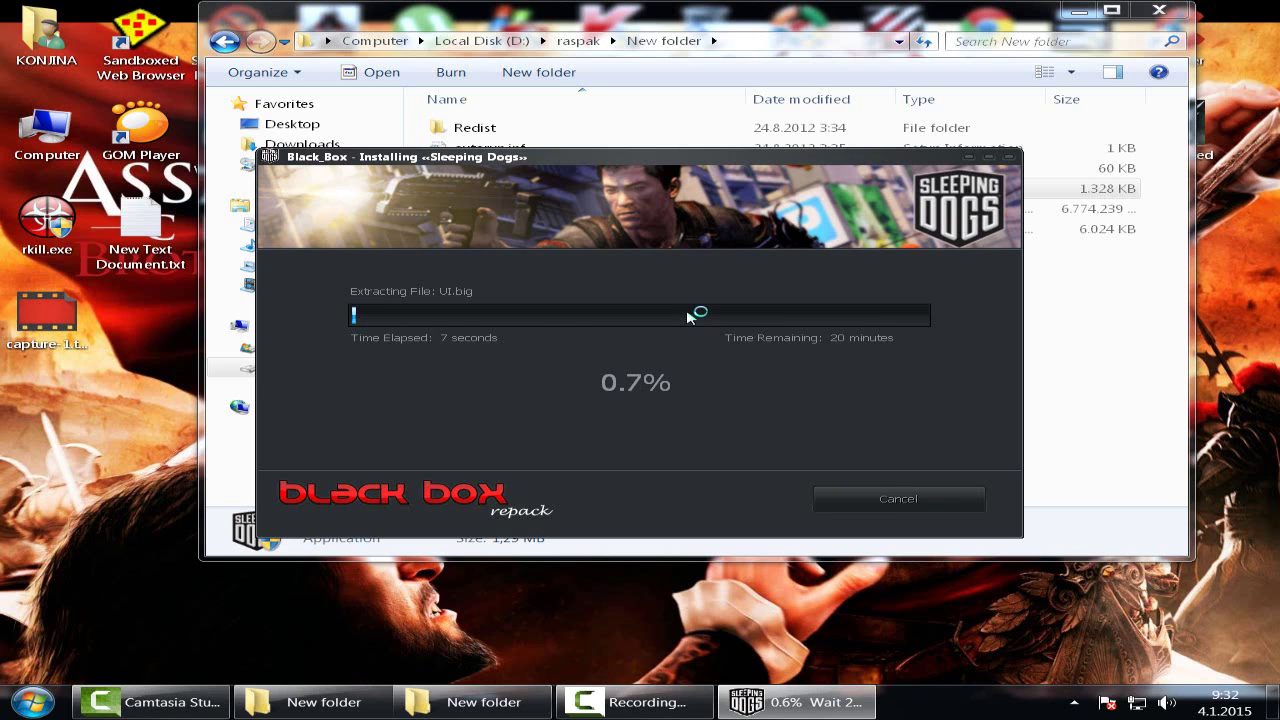
{"action": "left_click", "coordinate": [680, 713]}
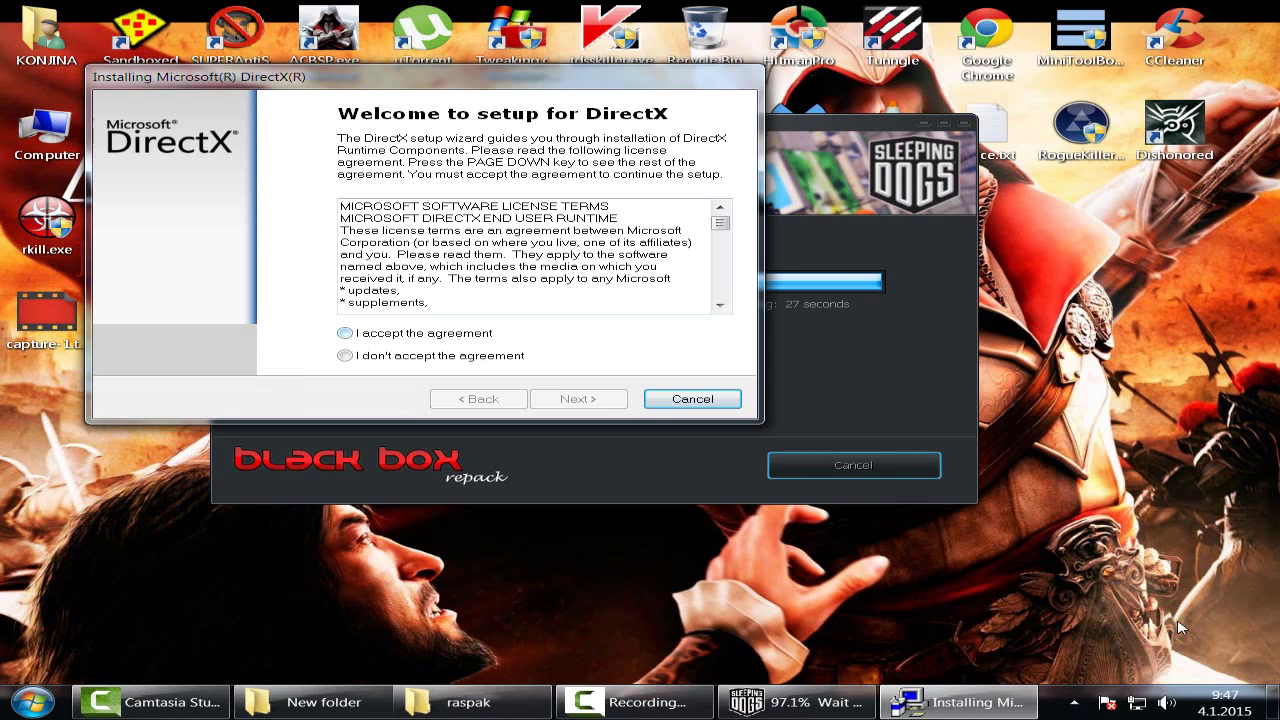
Step: Accept the DirectX license agreement, decline the Bing Bar, and finish the DirectX setup
{"action": "key", "text": "alt+a"}
{"action": "key", "text": "Return"}
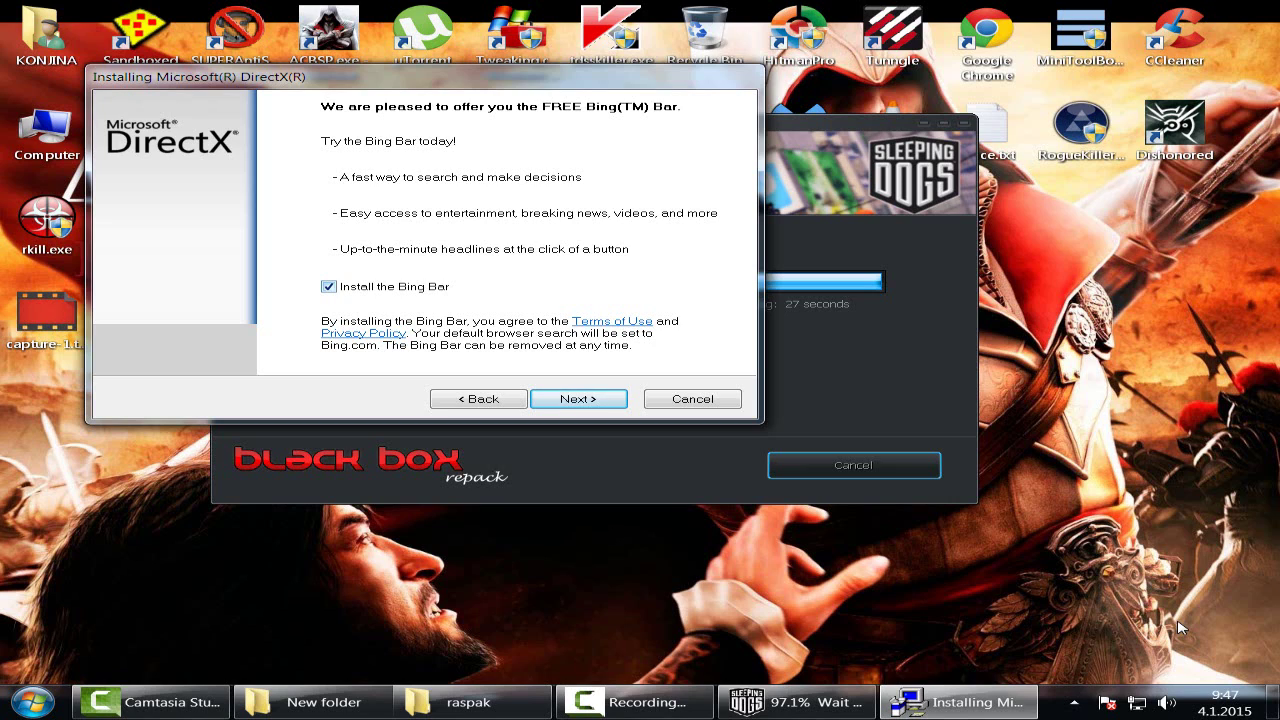
{"action": "left_click", "coordinate": [328, 286]}
{"action": "left_click", "coordinate": [578, 398]}
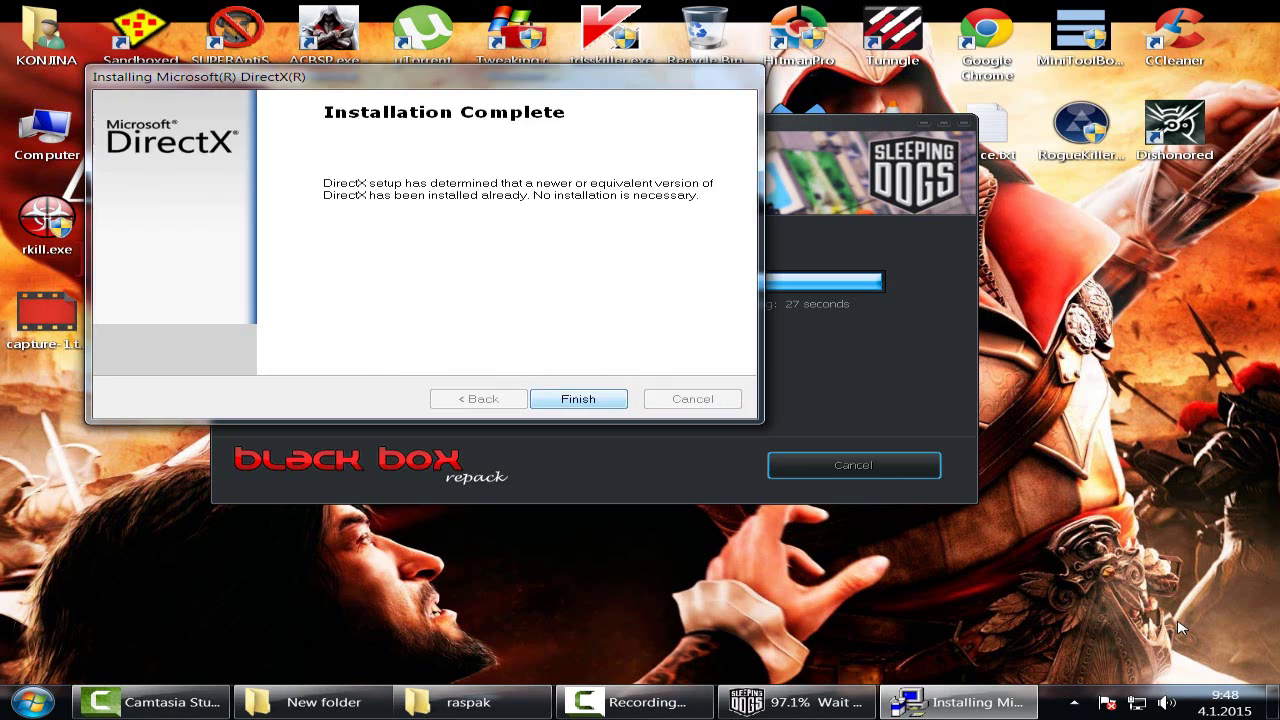
{"action": "key", "text": "Return"}
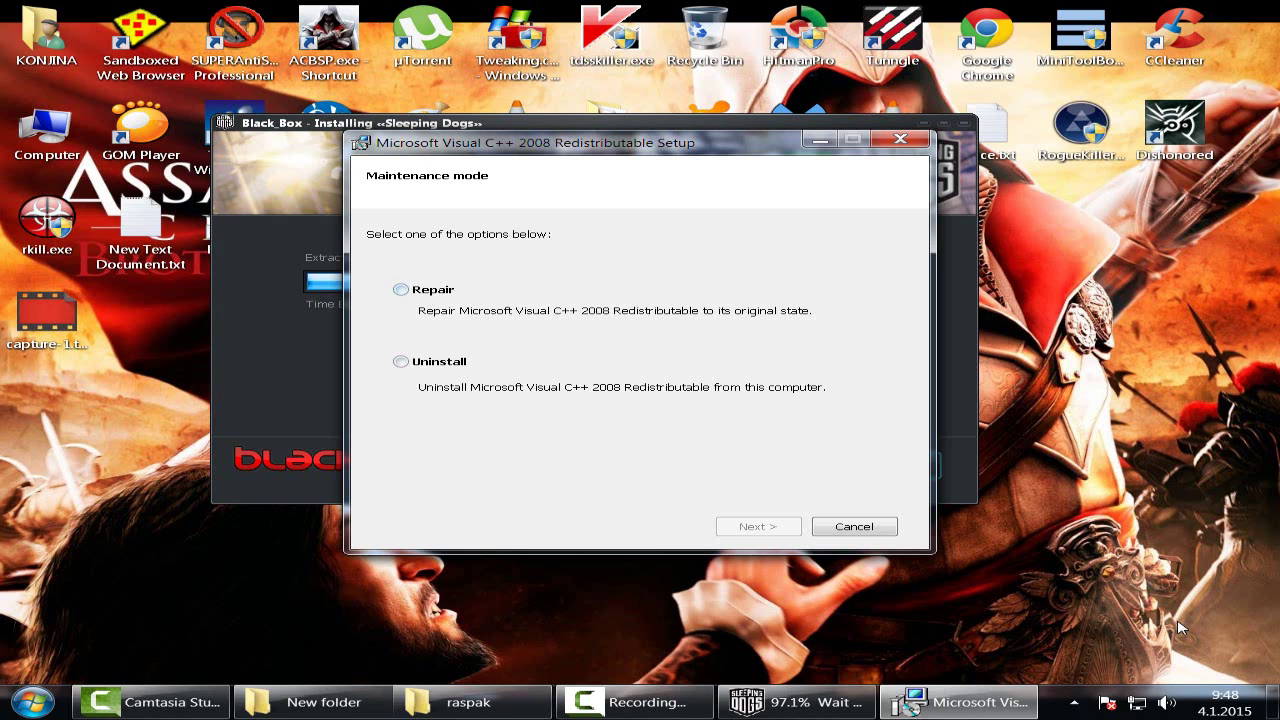
Step: Cancel the Microsoft Visual C++ 2008 Redistributable setup and confirm the cancellation
{"action": "key", "text": "Escape"}
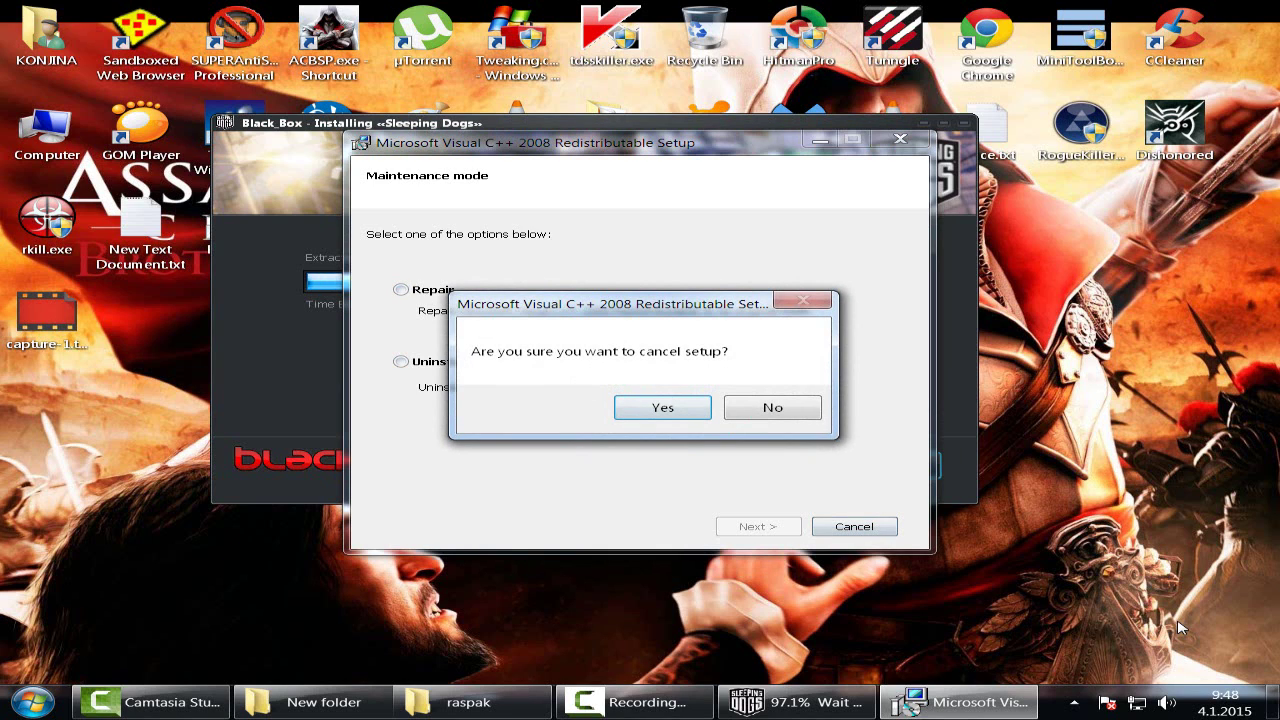
{"action": "key", "text": "Return"}
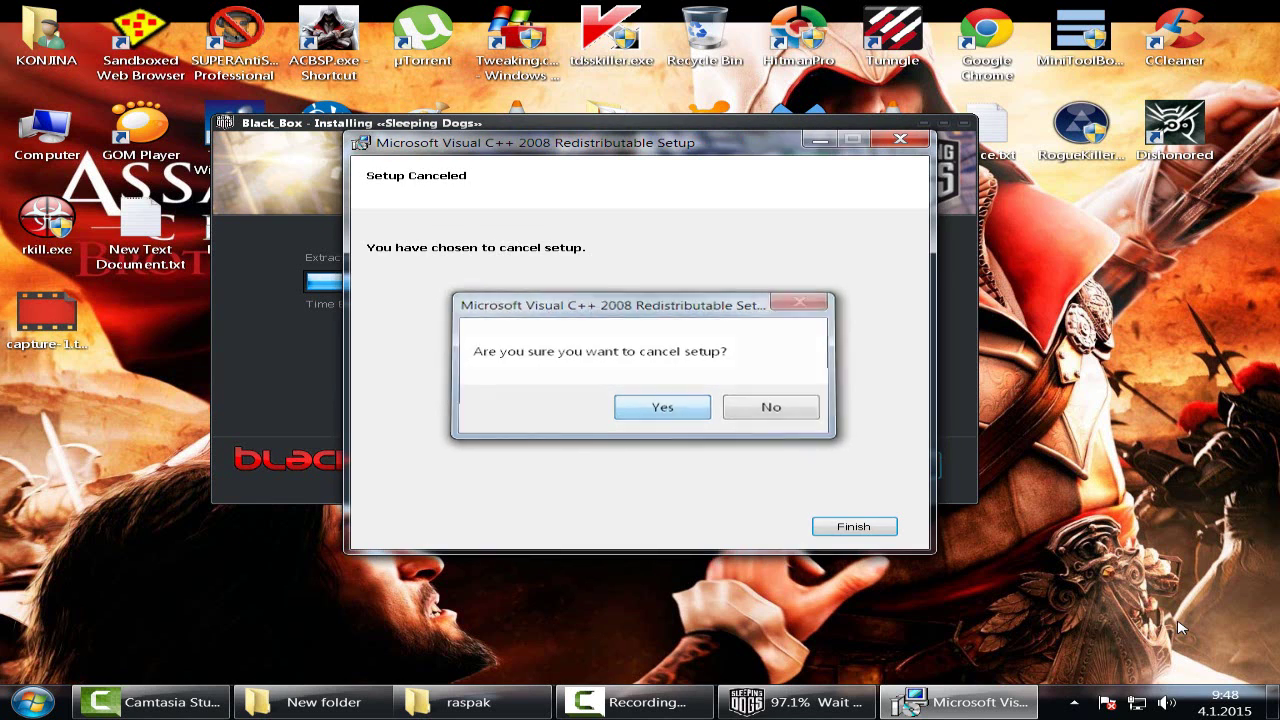
Step: Finish the Visual C++ and Sleeping Dogs installers and close the two web pages they leave open
{"action": "key", "text": "Return"}
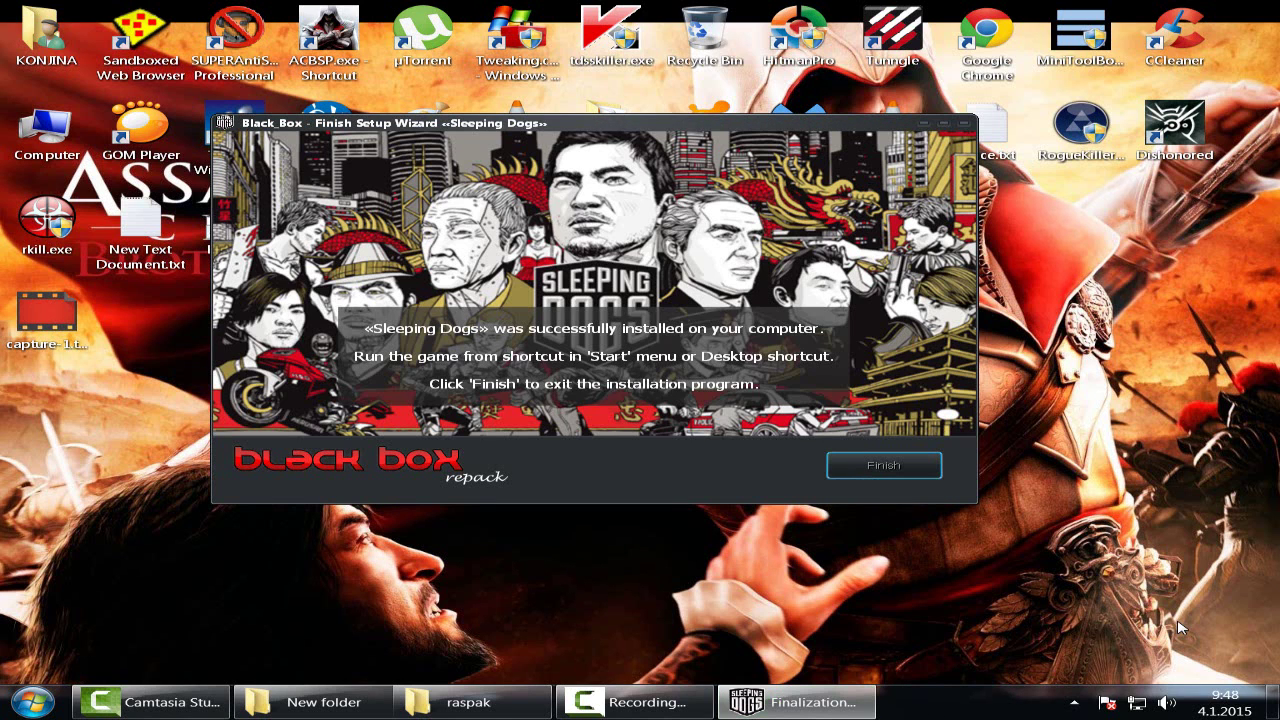
{"action": "key", "text": "Return"}
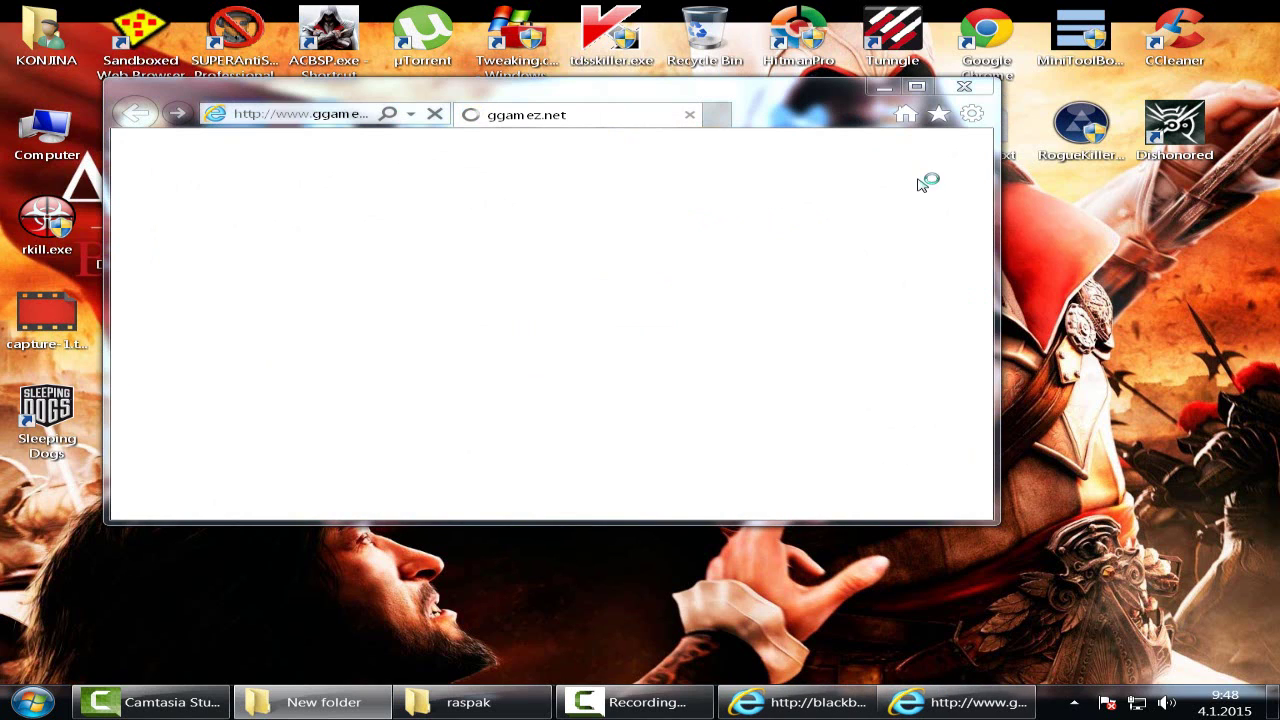
{"action": "left_click", "coordinate": [966, 90]}
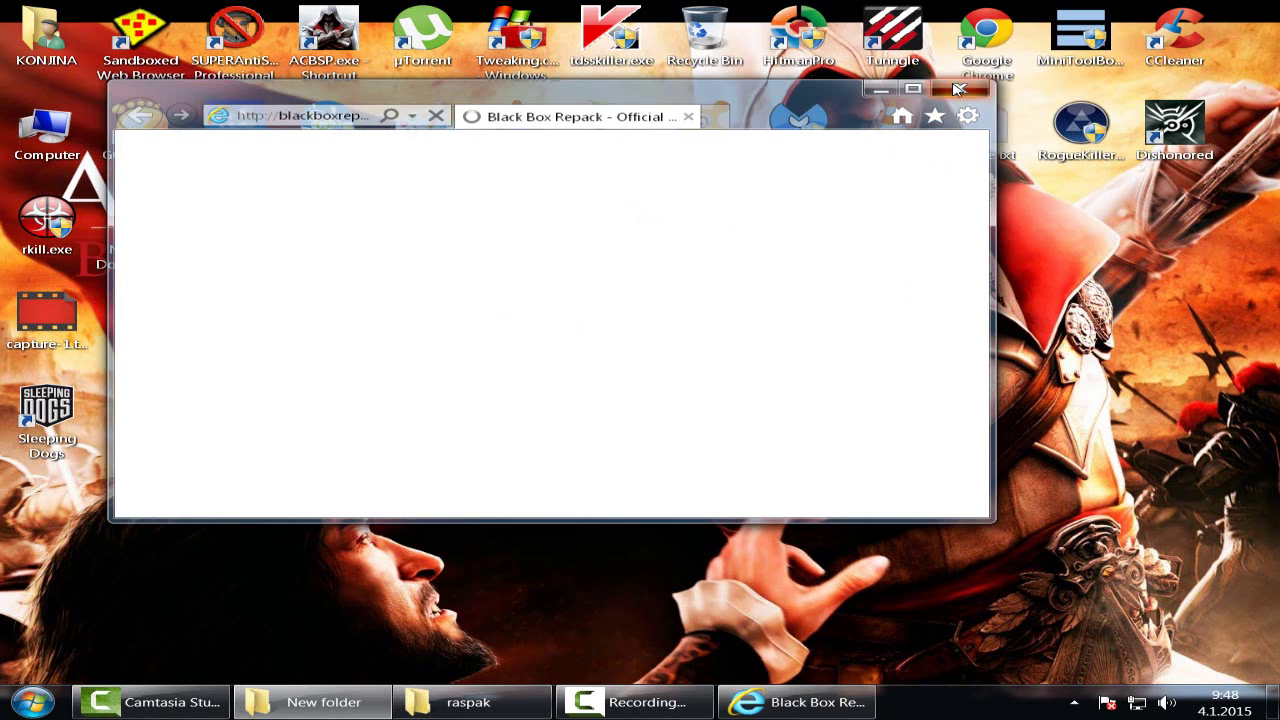
{"action": "left_click", "coordinate": [958, 88]}
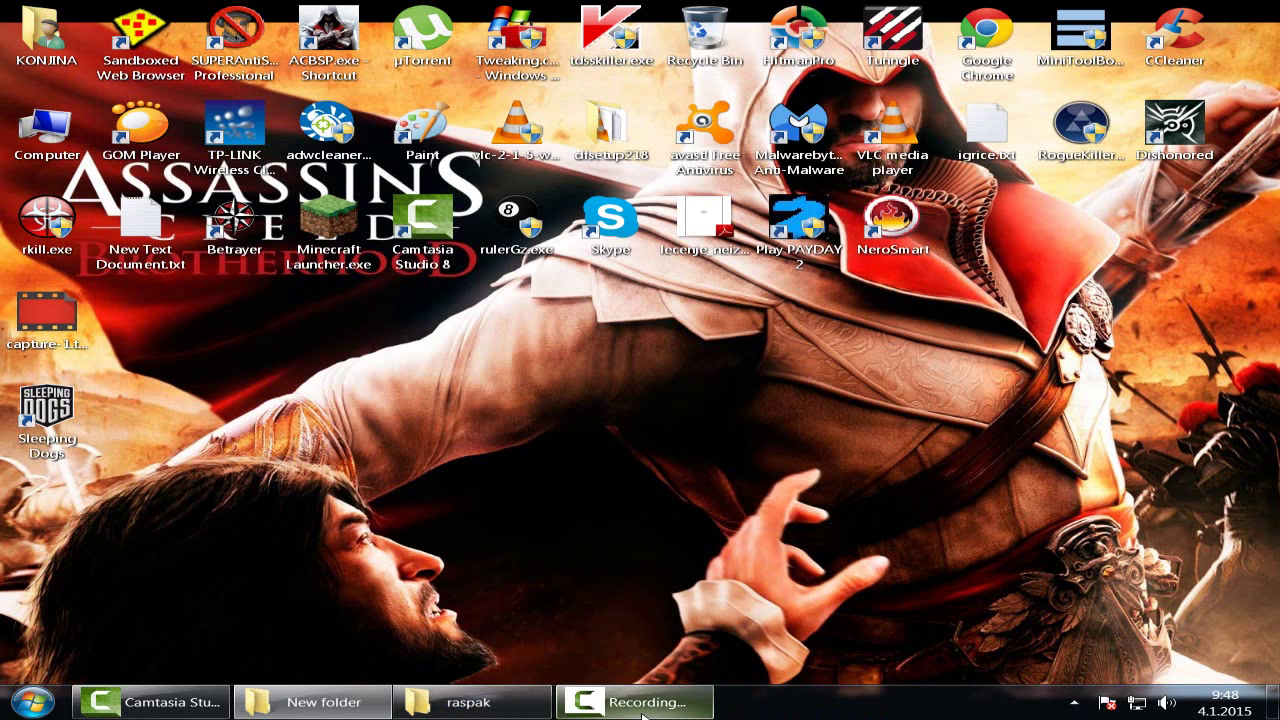
{"action": "left_click", "coordinate": [588, 712]}
{"action": "left_click", "coordinate": [1180, 628]}
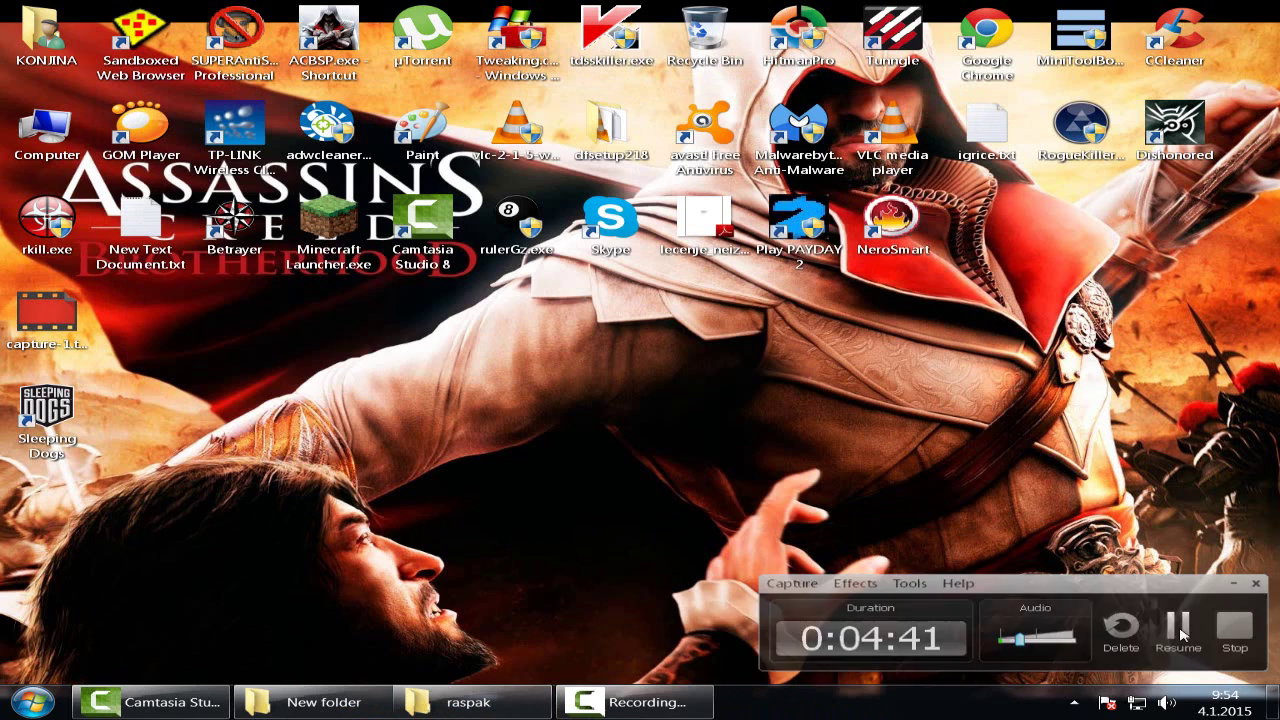
{"action": "left_click", "coordinate": [1178, 628]}
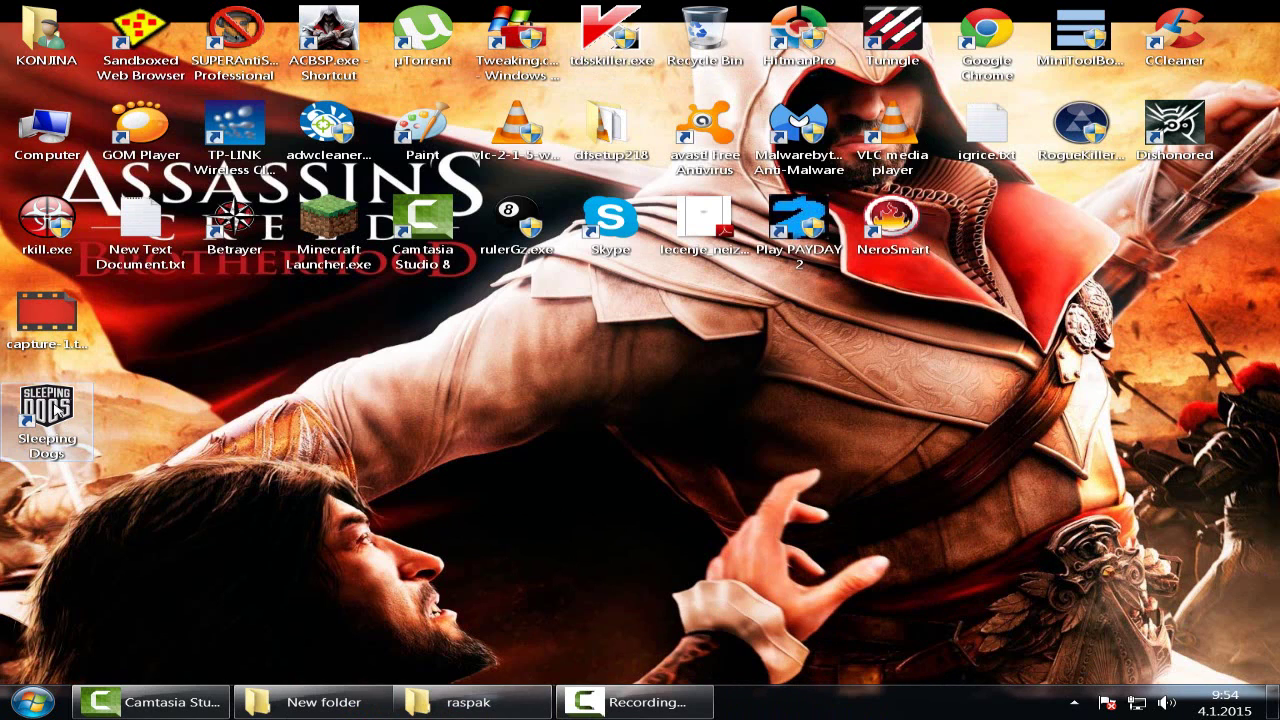
Step: Launch Sleeping Dogs from its desktop shortcut and dismiss the autosave and Social Hub notices to reach the main menu
{"action": "left_click", "coordinate": [55, 408]}
{"action": "double_click", "coordinate": [55, 408]}
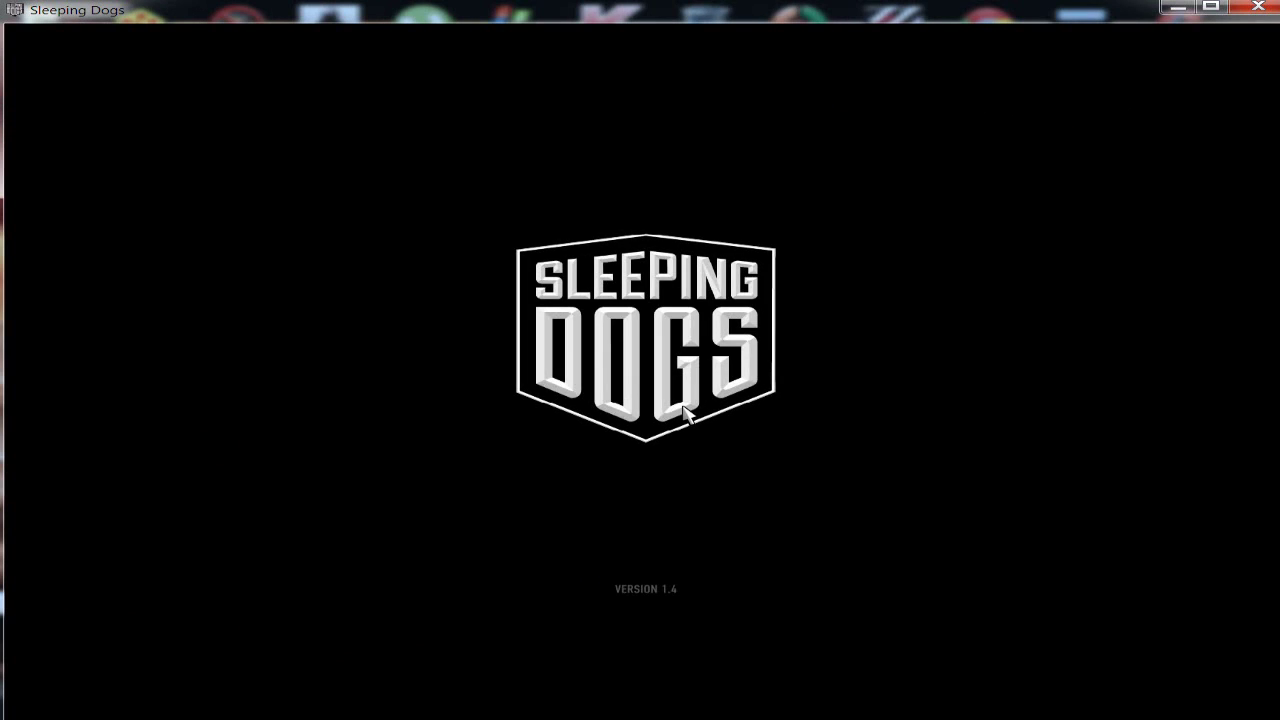
{"action": "left_click", "coordinate": [680, 449]}
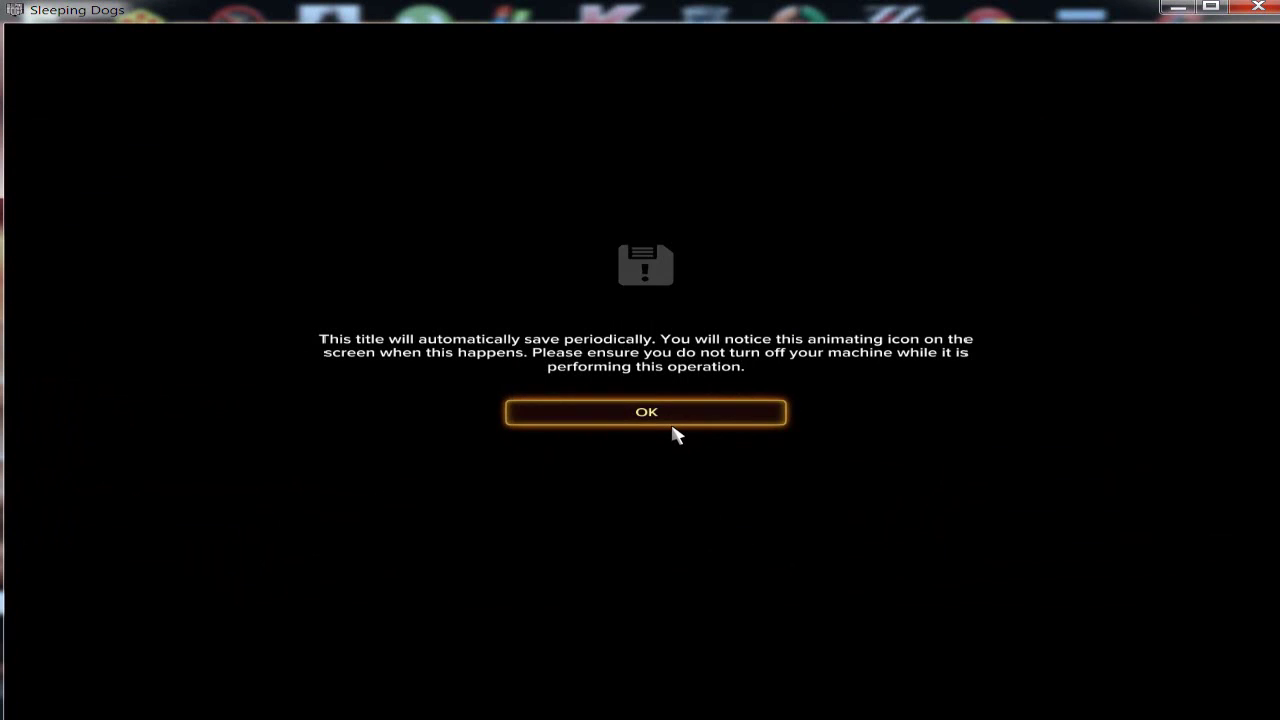
{"action": "left_click", "coordinate": [672, 422]}
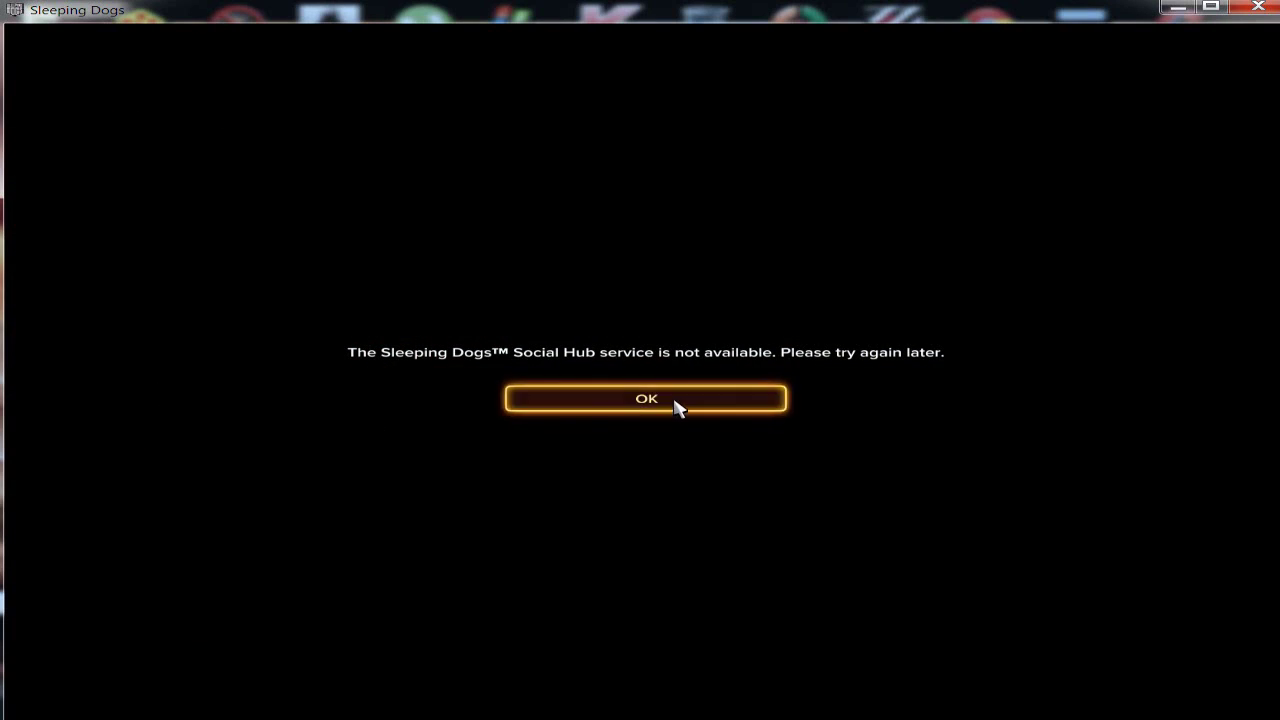
{"action": "left_click", "coordinate": [676, 405]}
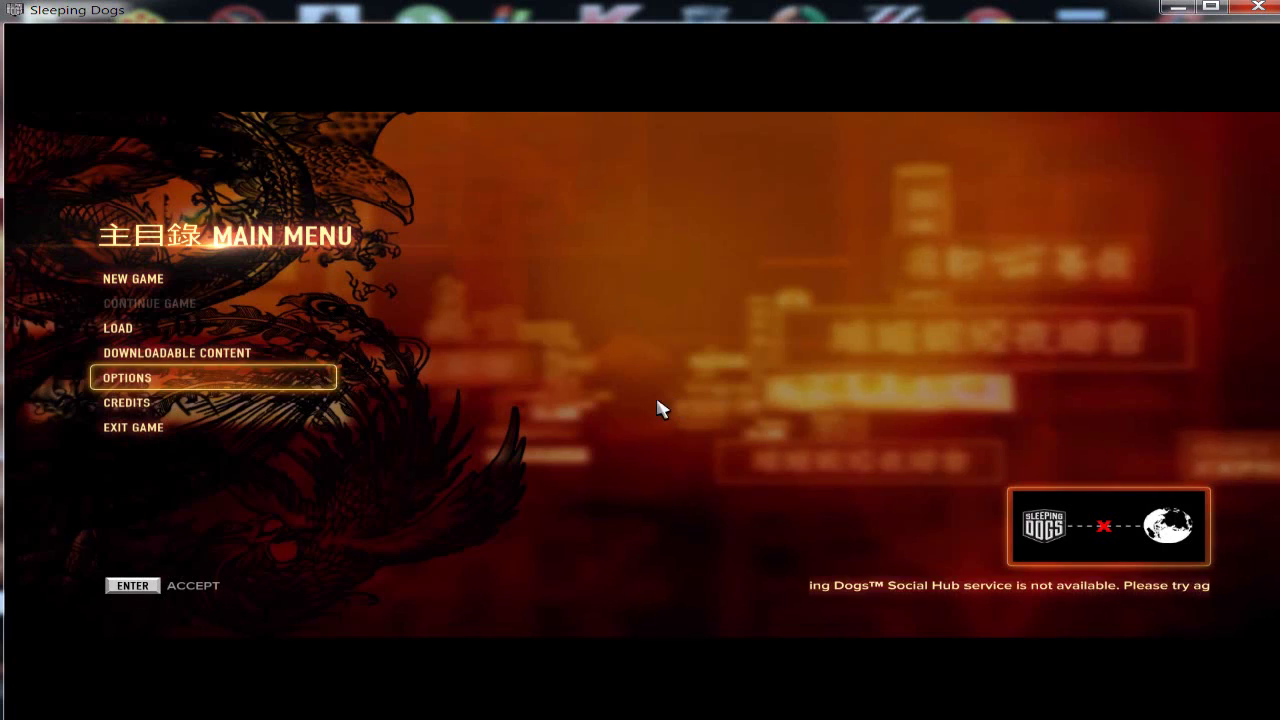
Step: Open the game's display options and set the resolution to 1280x800x74 Hz 16:10
{"action": "left_click", "coordinate": [121, 385]}
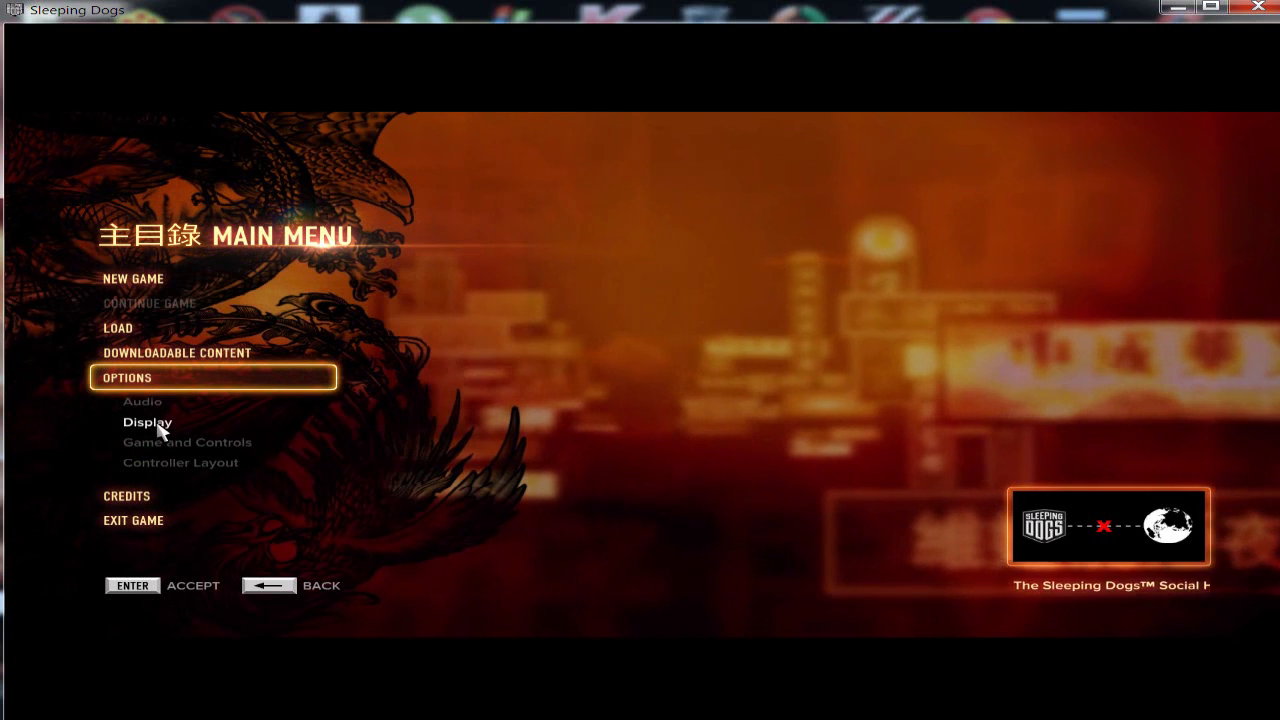
{"action": "key", "text": "Up"}
{"action": "key", "text": "Down"}
{"action": "key", "text": "Up"}
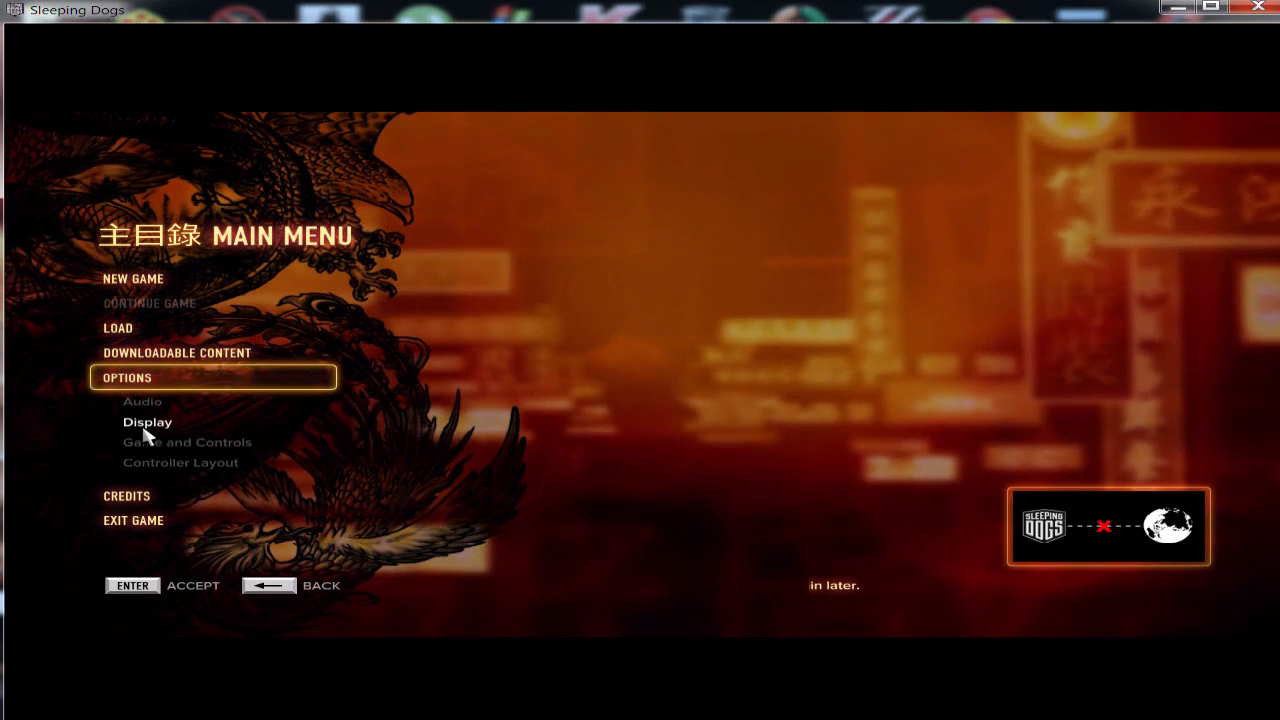
{"action": "left_click", "coordinate": [146, 424]}
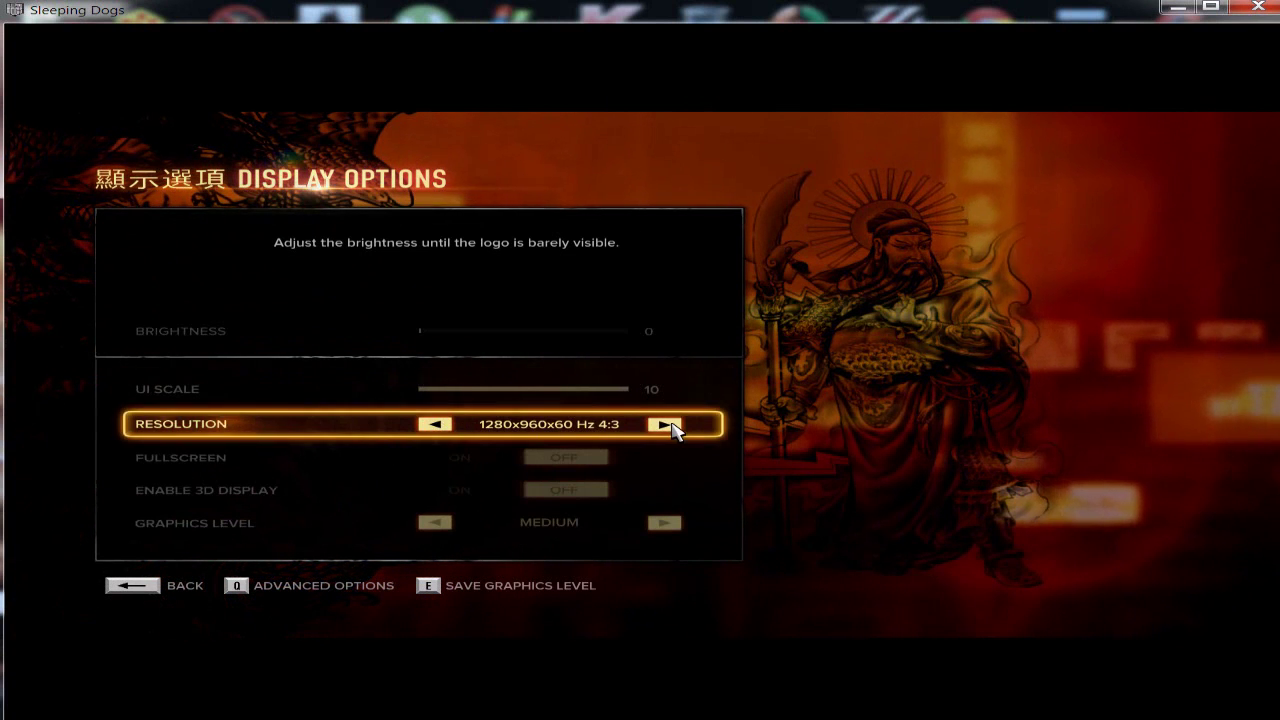
{"action": "left_click", "coordinate": [440, 426]}
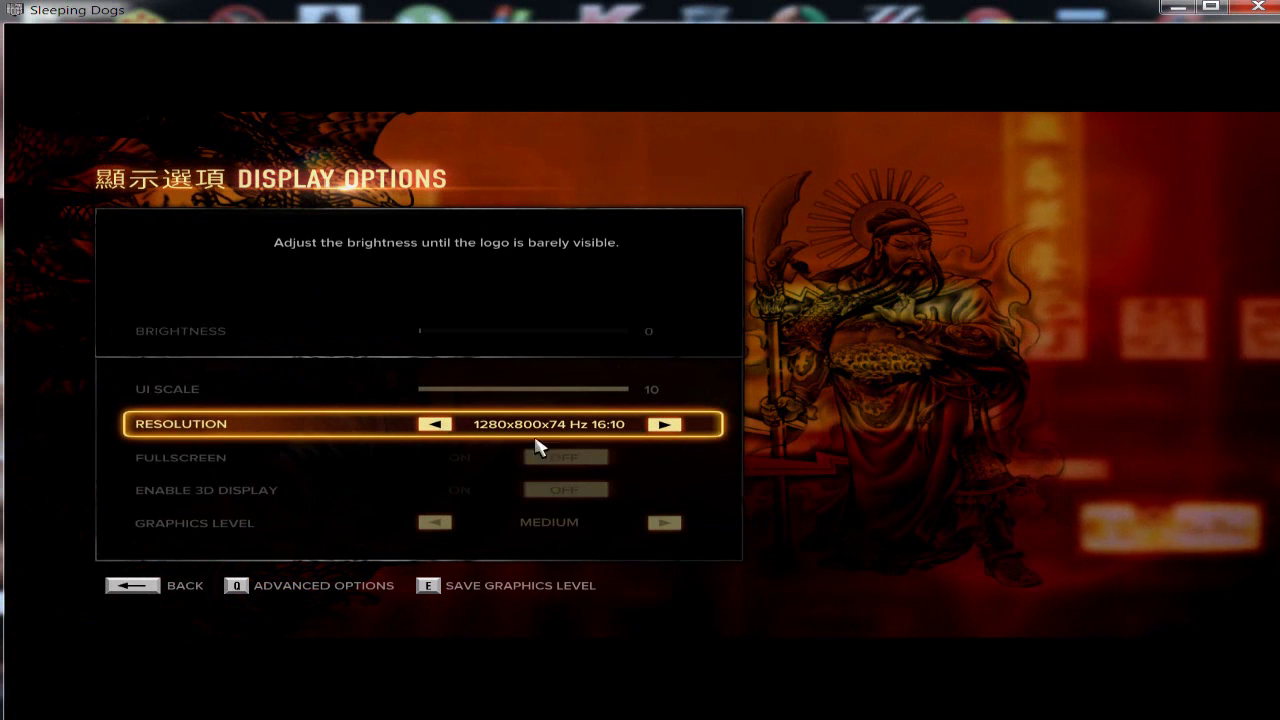